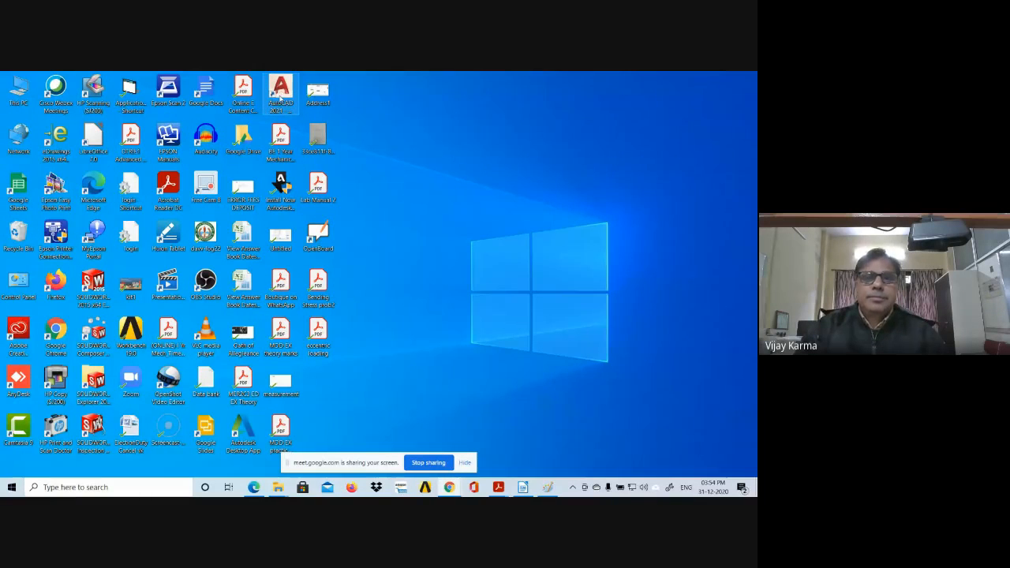
Step: Launch AutoCAD 2021 and look through the getting-started videos and online resources on its Learn page
left_click(281, 96)
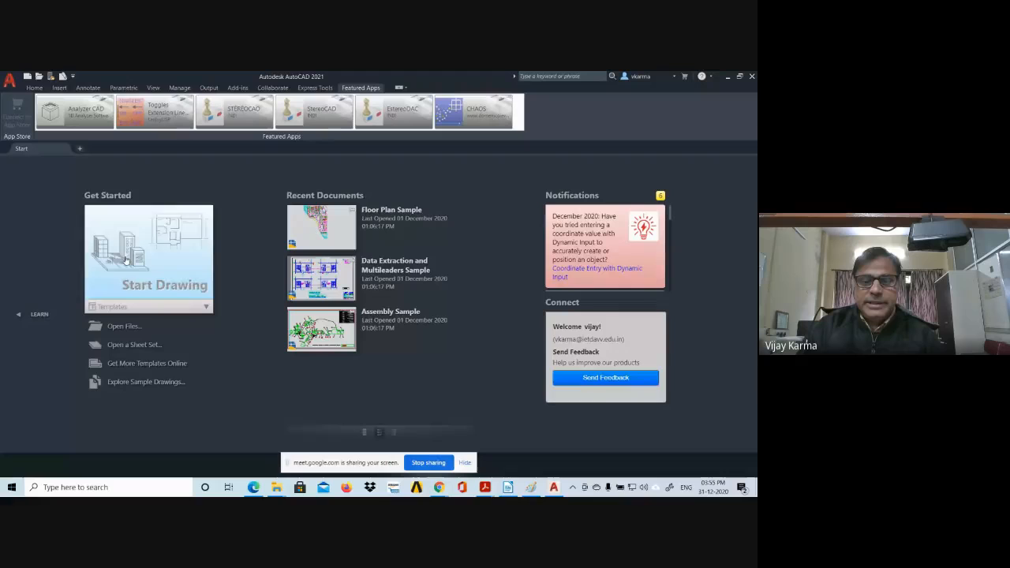
left_click(32, 316)
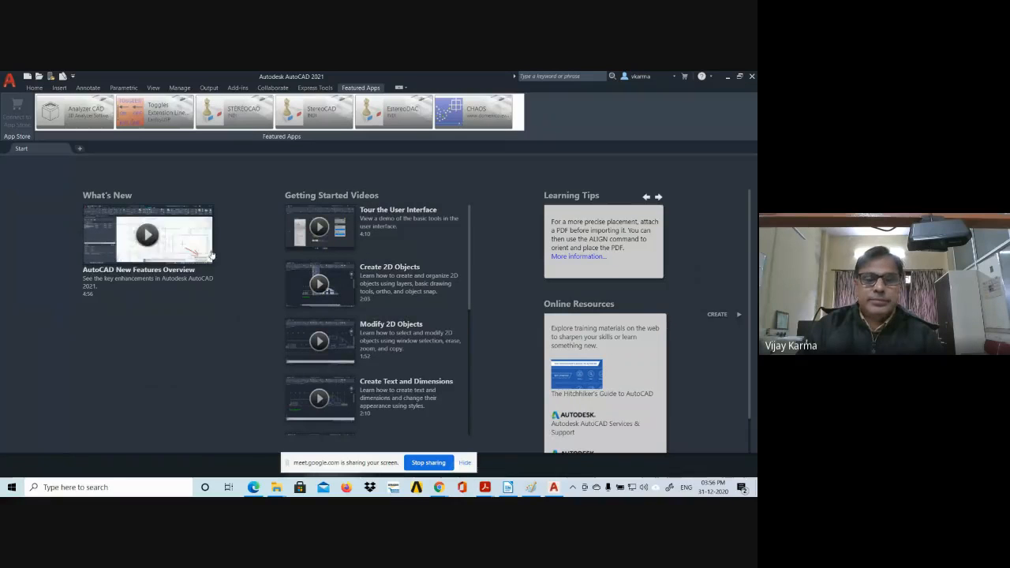
scroll(372, 316, "down", 3)
scroll(371, 316, "down", 4)
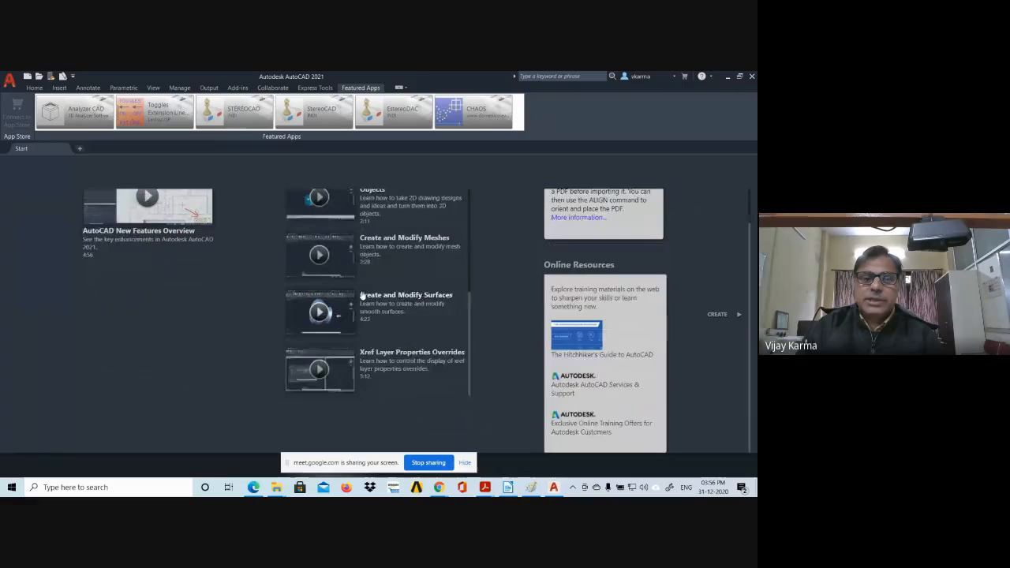
scroll(357, 298, "up", 4)
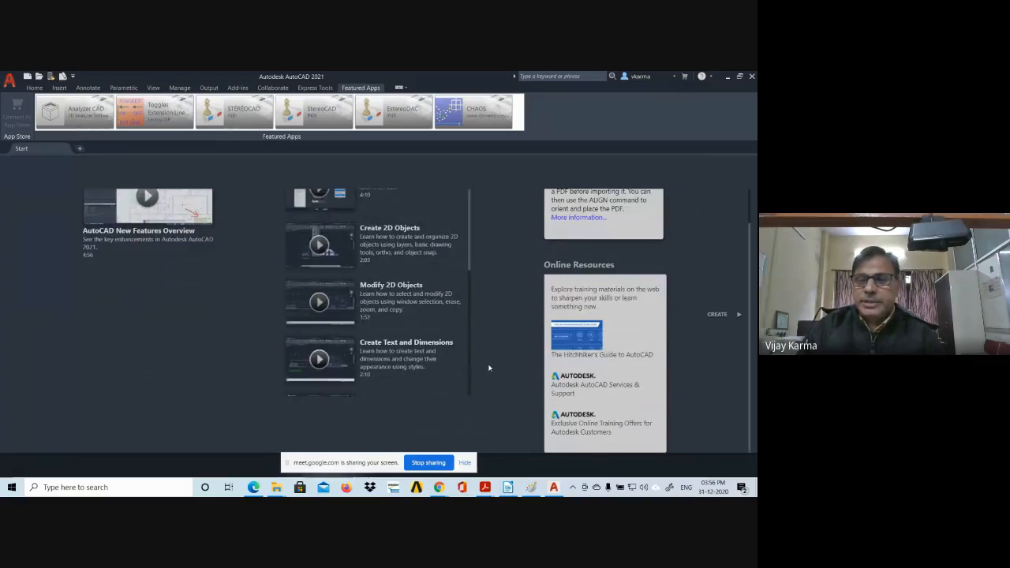
Step: Return to the Create page and read through the list of notifications
left_click(737, 316)
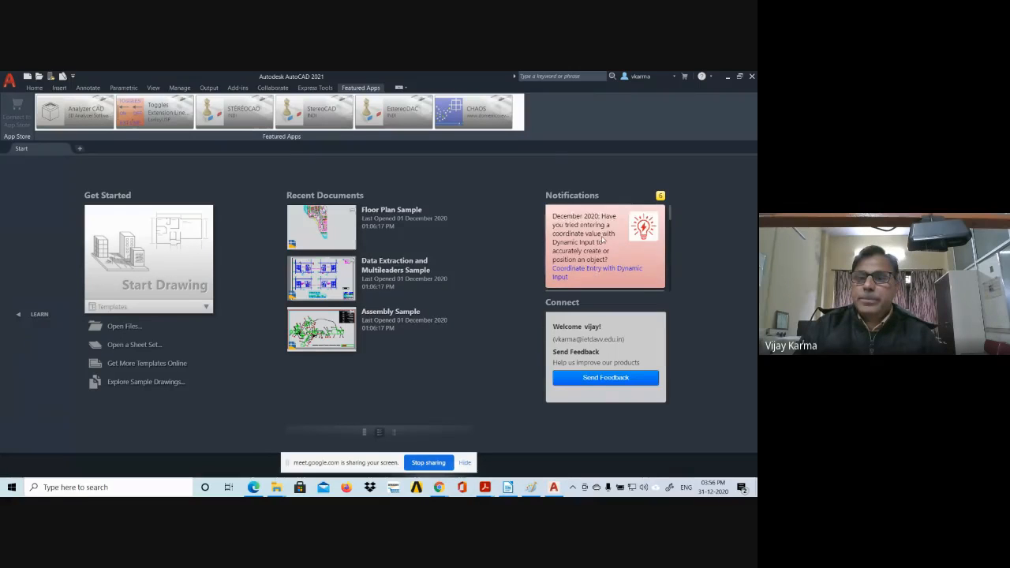
scroll(602, 241, "down", 5)
scroll(600, 237, "down", 4)
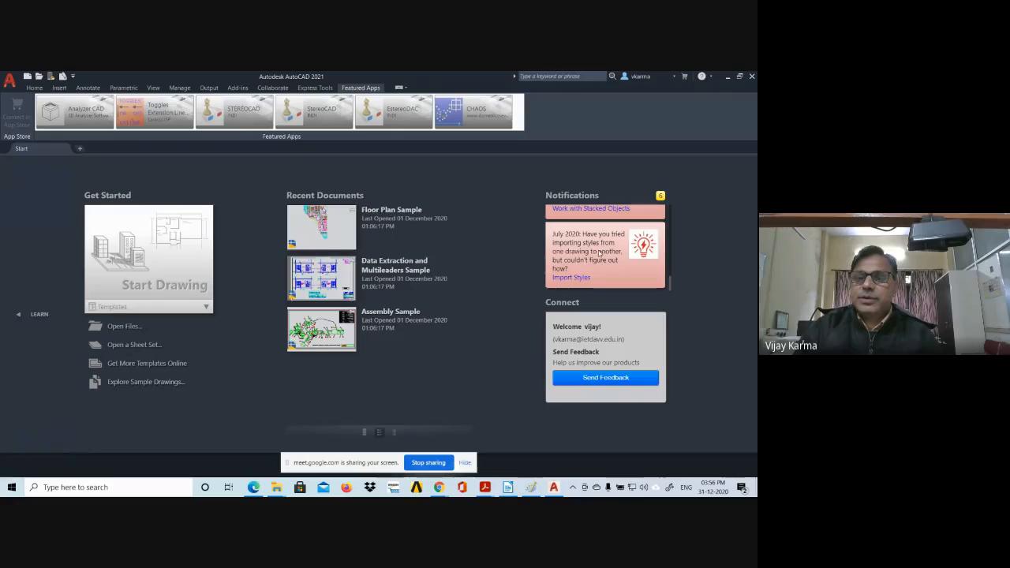
scroll(600, 251, "up", 8)
scroll(593, 255, "up", 2)
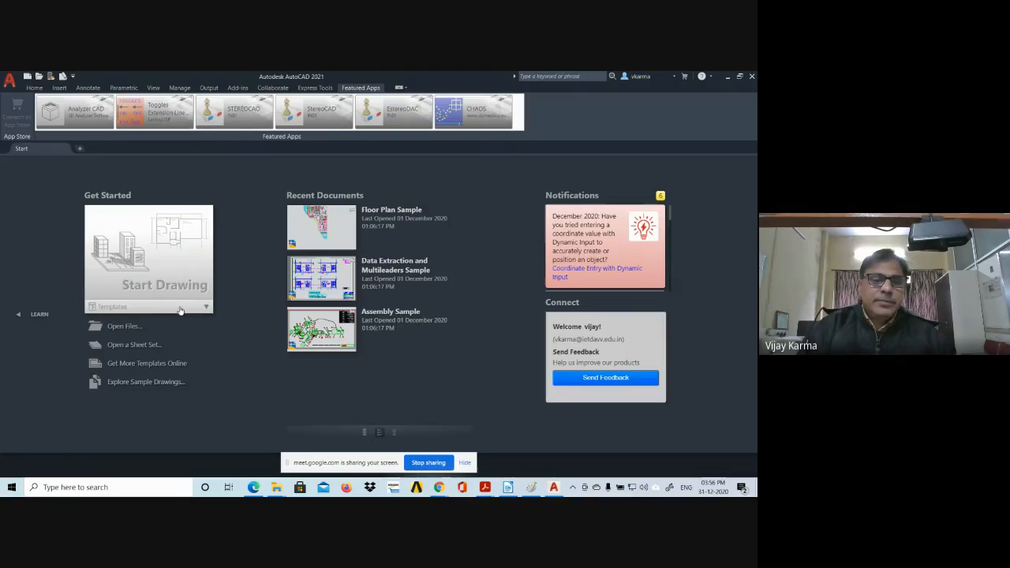
Step: Review the available drawing templates, then start a new drawing and display the basic drawing and editing tools
left_click(206, 307)
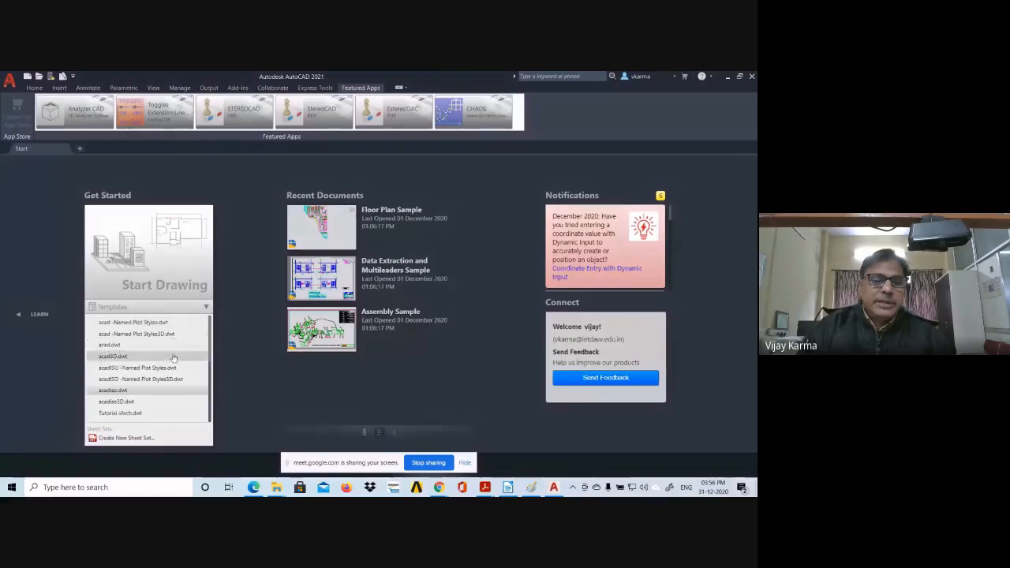
scroll(166, 393, "down", 3)
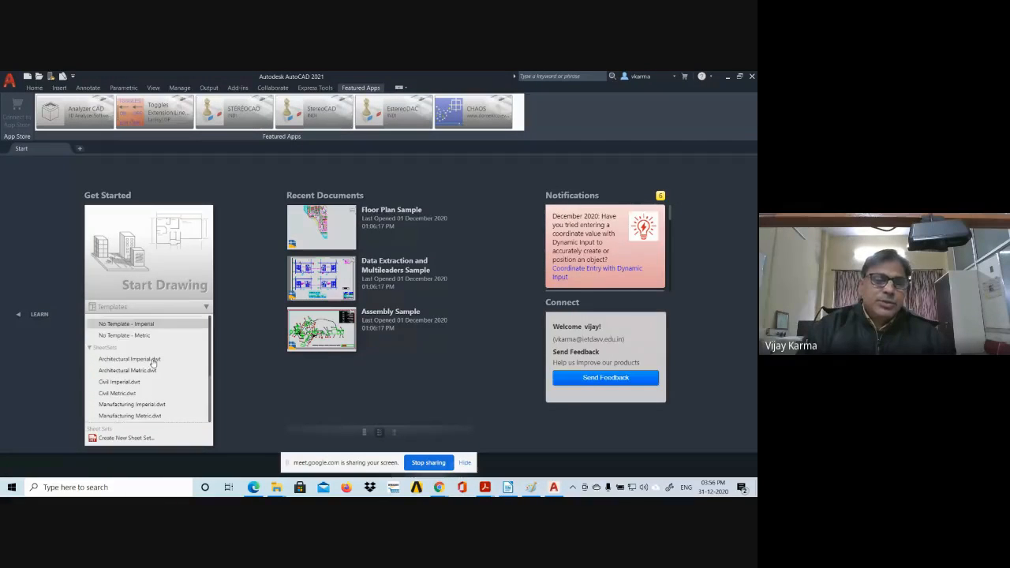
scroll(152, 351, "up", 3)
scroll(150, 339, "down", 4)
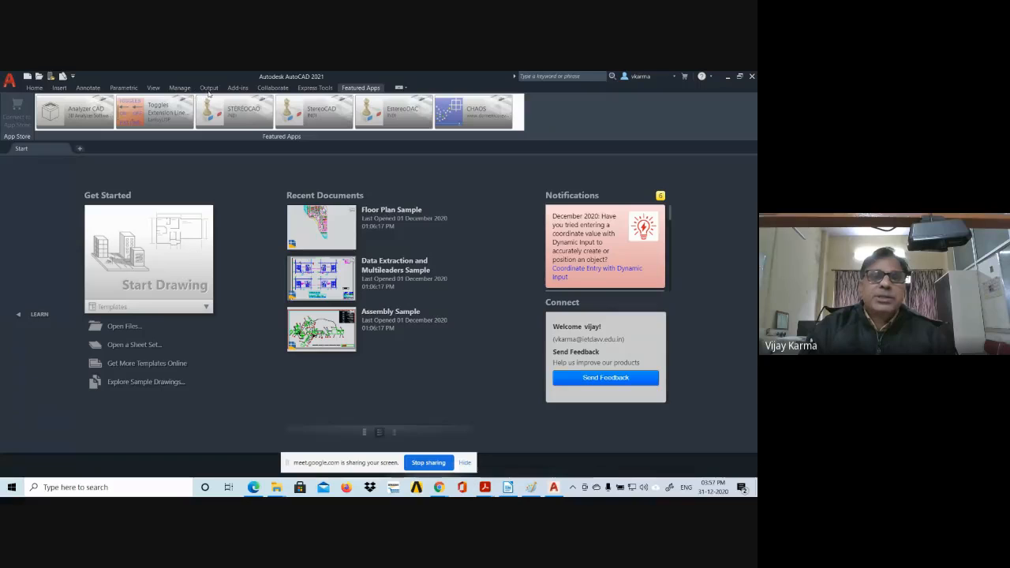
left_click(154, 254)
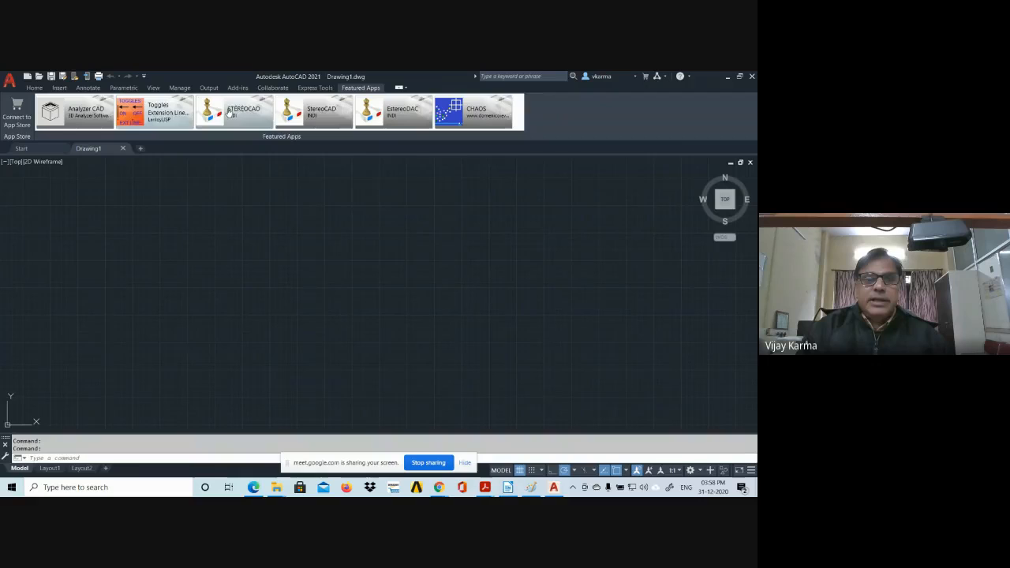
left_click(34, 90)
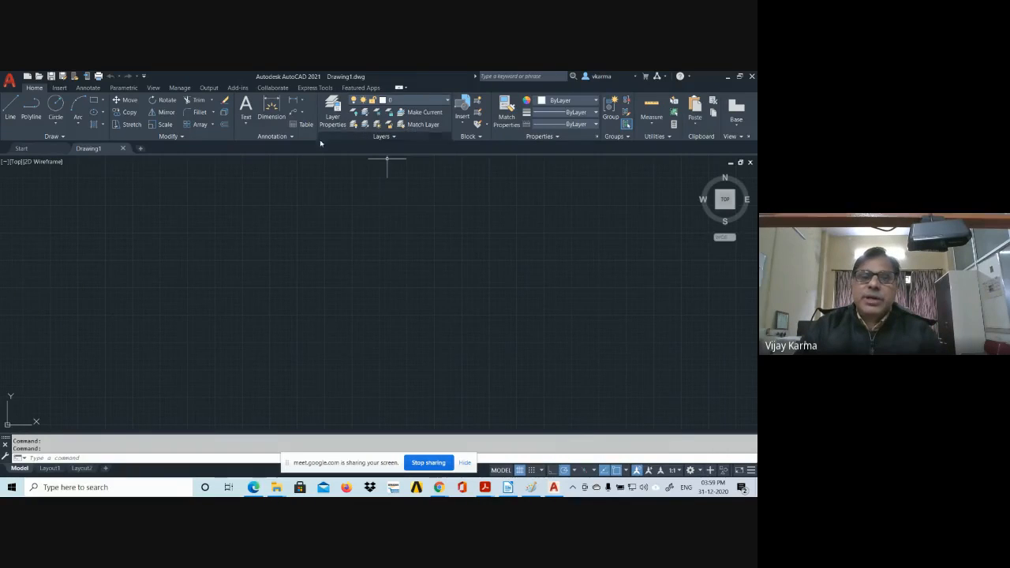
Step: Examine the available measurement types, such as distance, radius, angle, area and volume
left_click(338, 121)
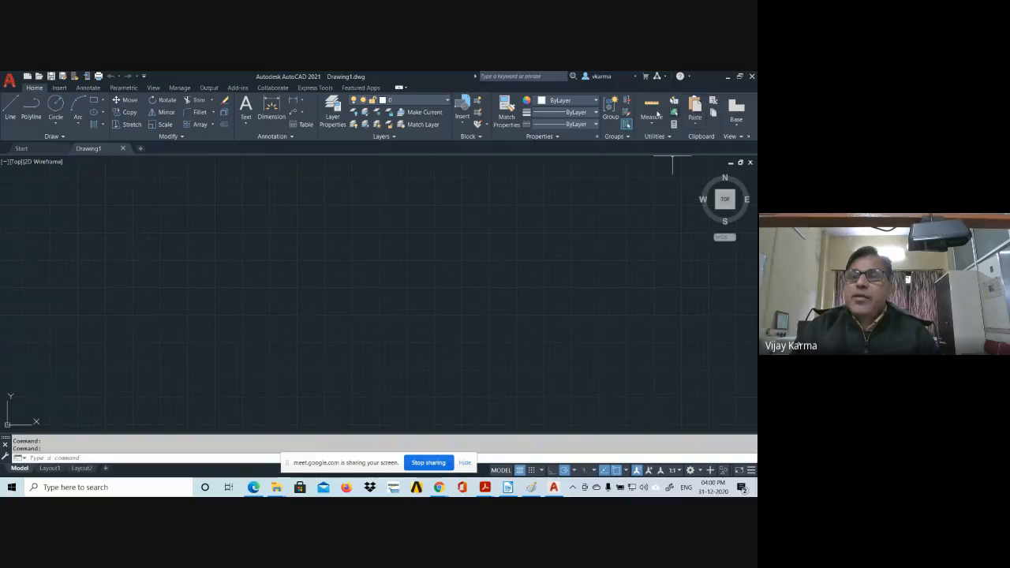
left_click(653, 125)
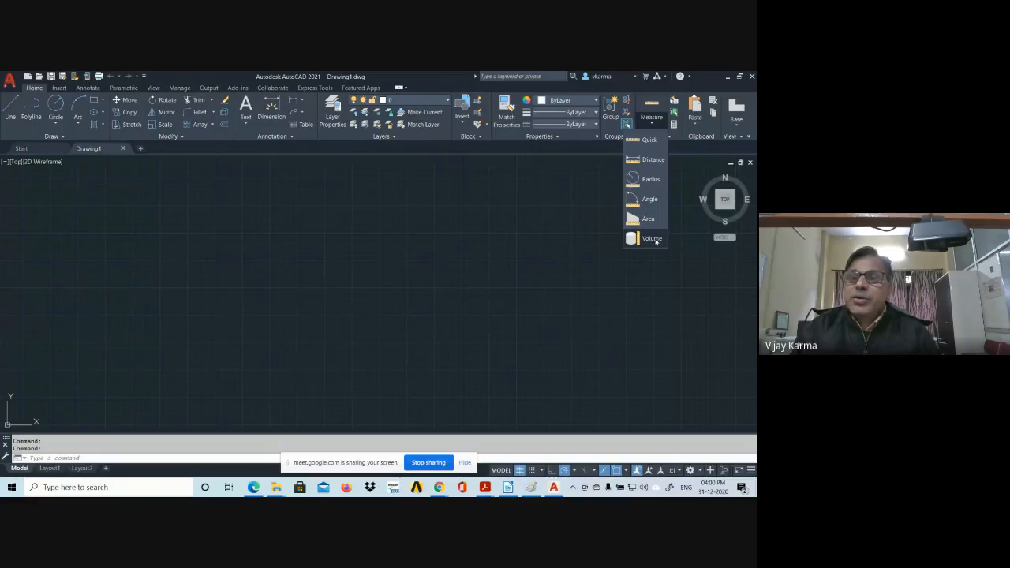
left_click(672, 140)
left_click(670, 137)
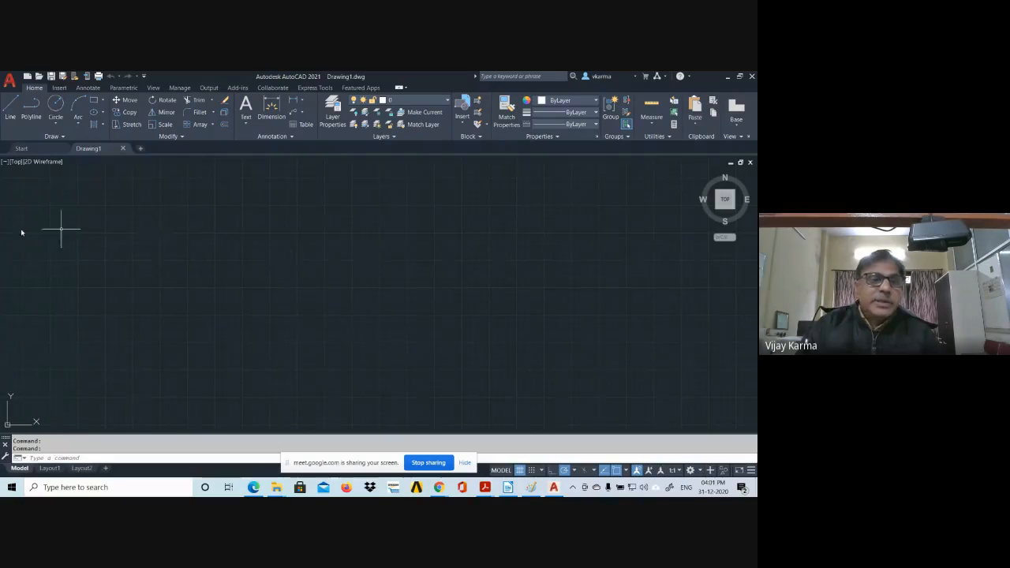
Step: View the start page once more and return to Drawing1
left_click(24, 149)
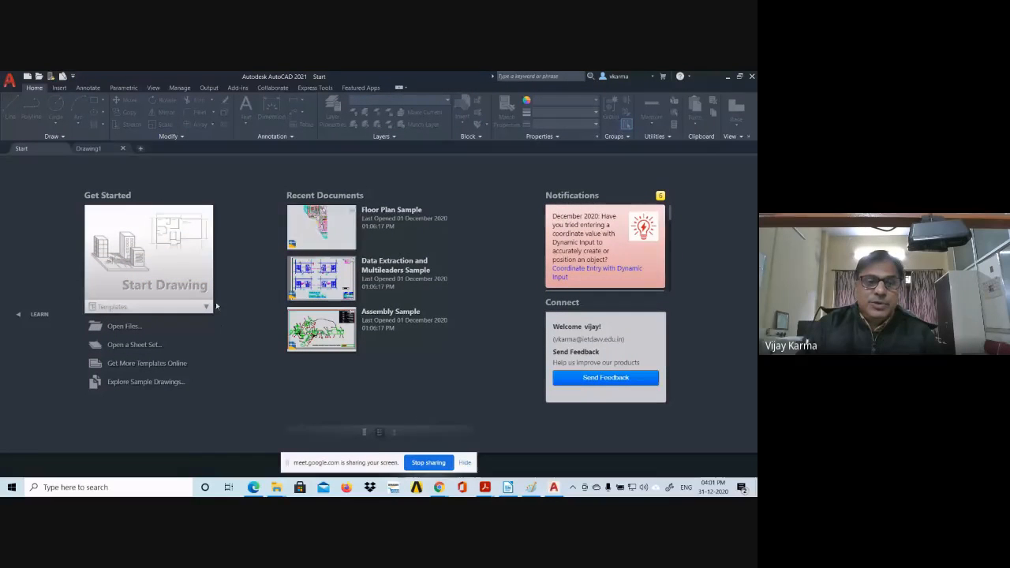
left_click(89, 149)
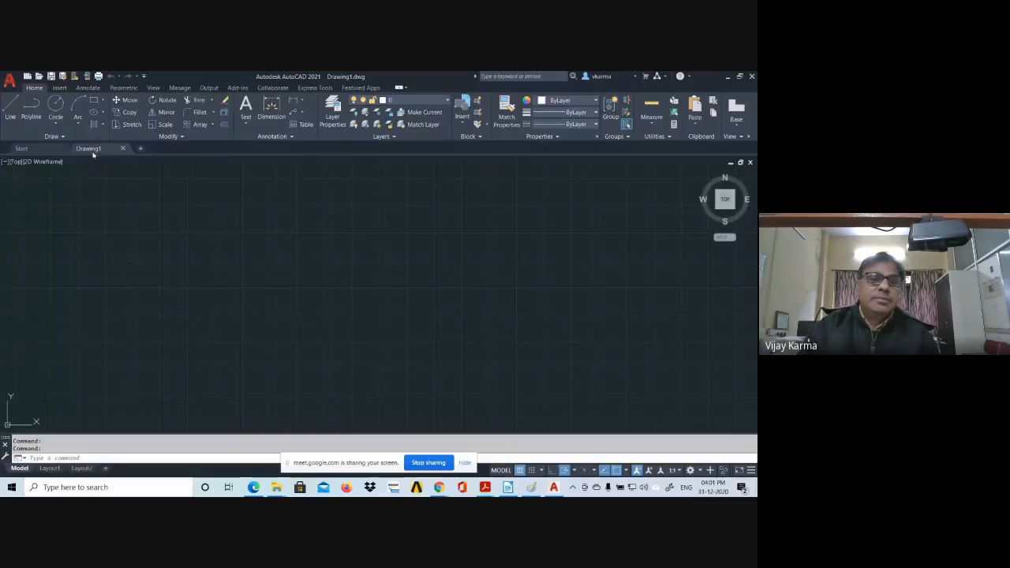
mouse_move(99, 150)
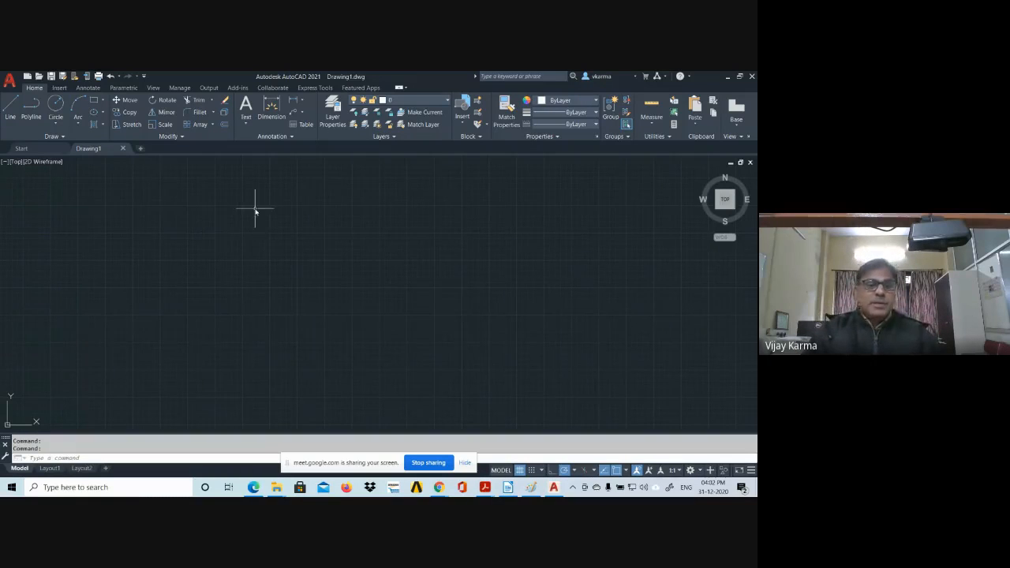
Step: Draw a single line 100 units long at an angle of 30 degrees in the empty drawing area
scroll(253, 271, "down", 5)
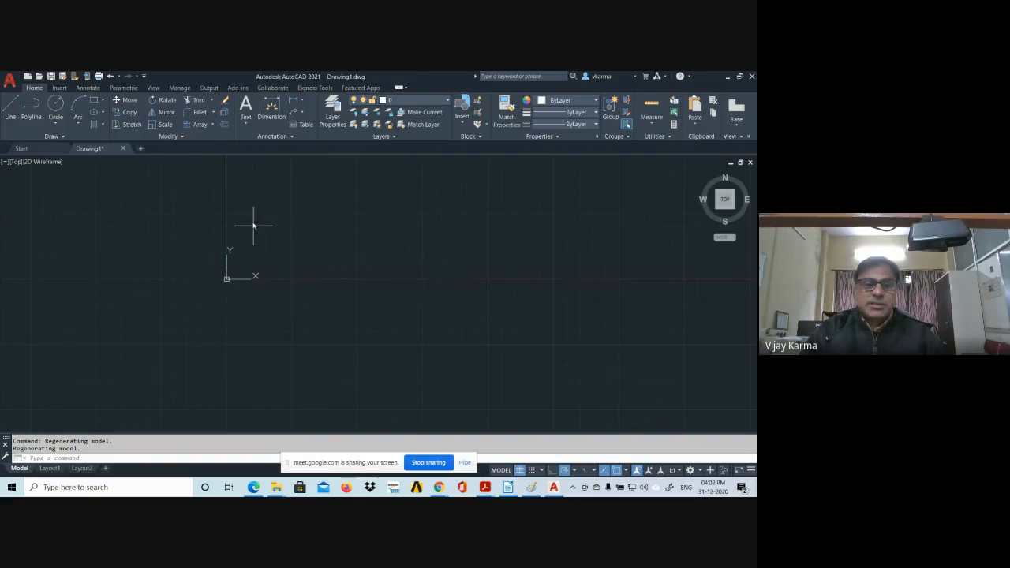
scroll(241, 221, "up", 5)
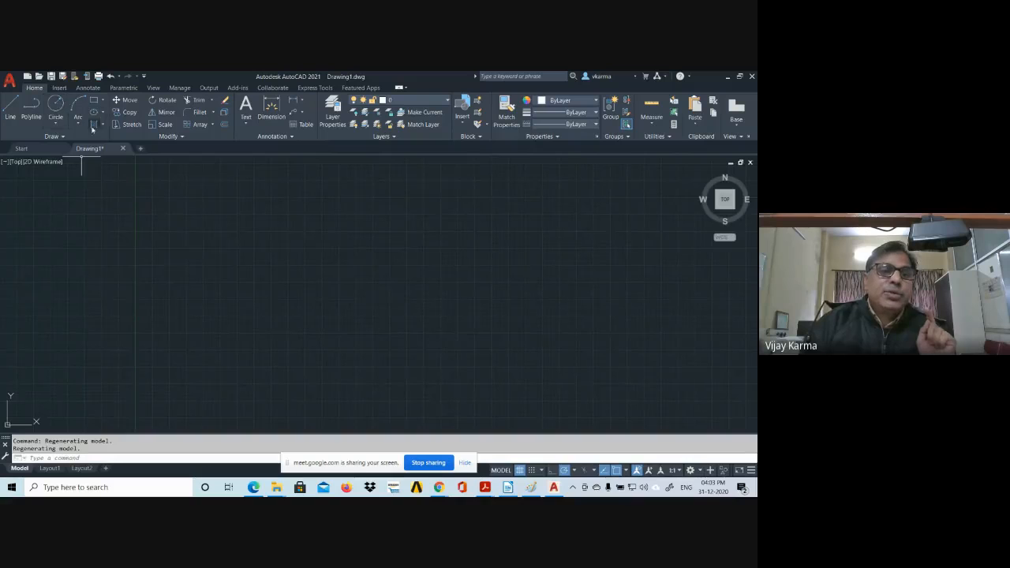
left_click(10, 106)
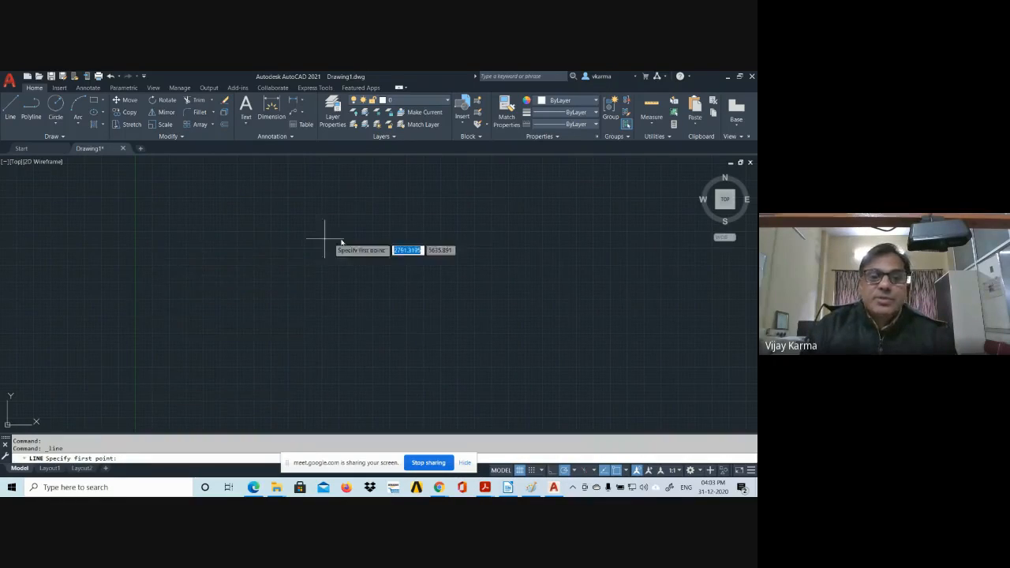
left_click(187, 281)
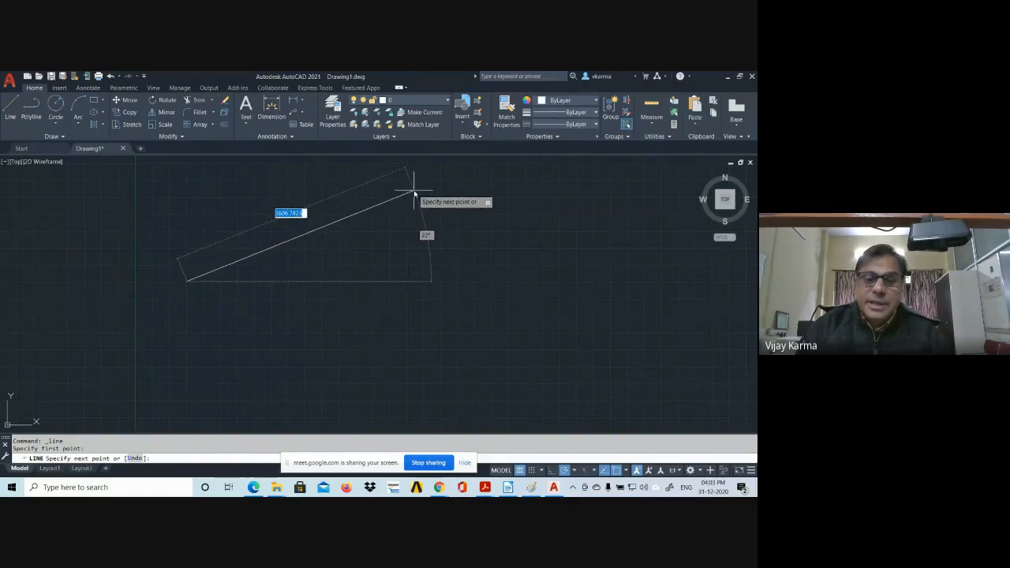
type("100")
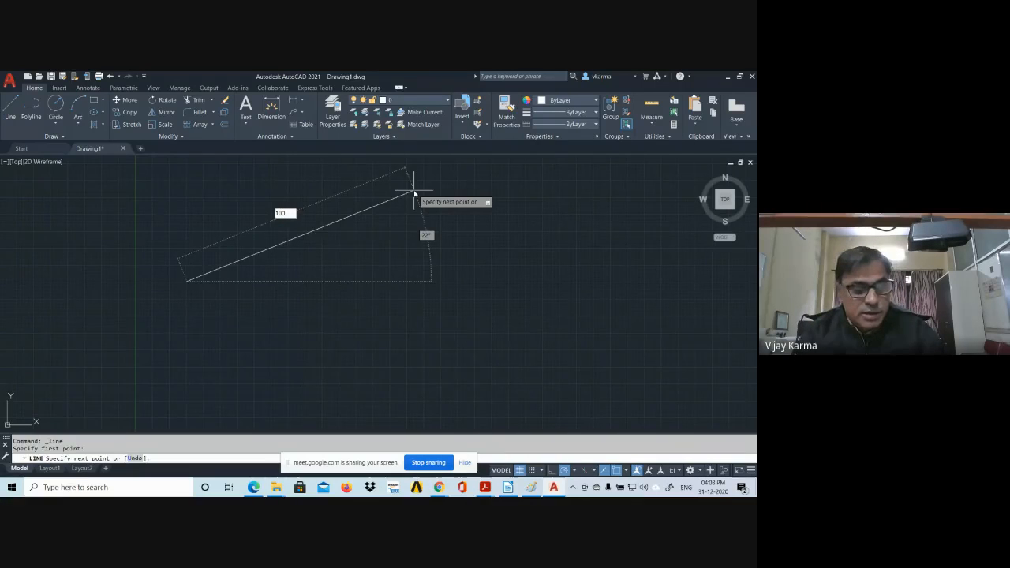
key("Caps_Lock")
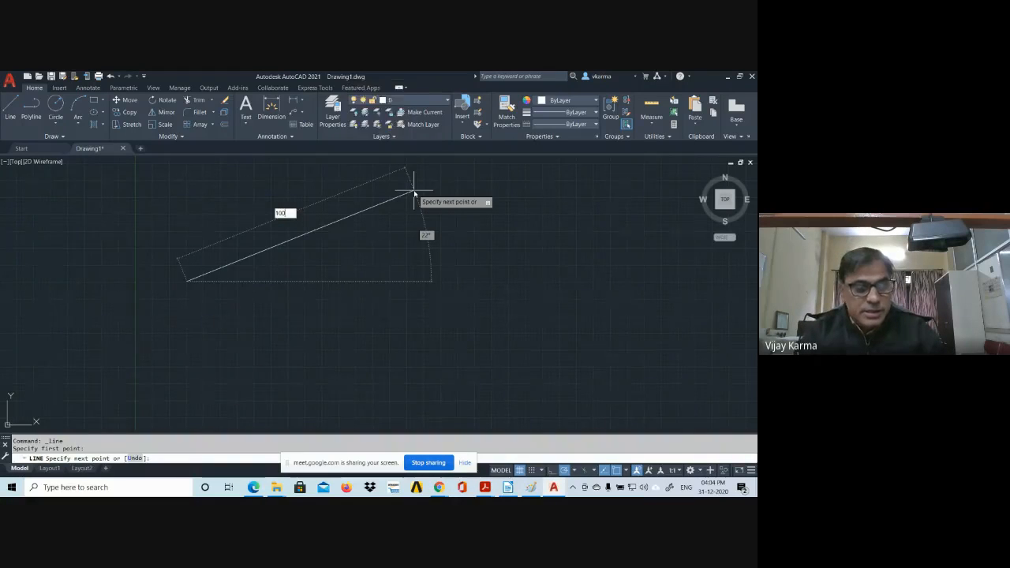
key("Caps_Lock")
key("Tab")
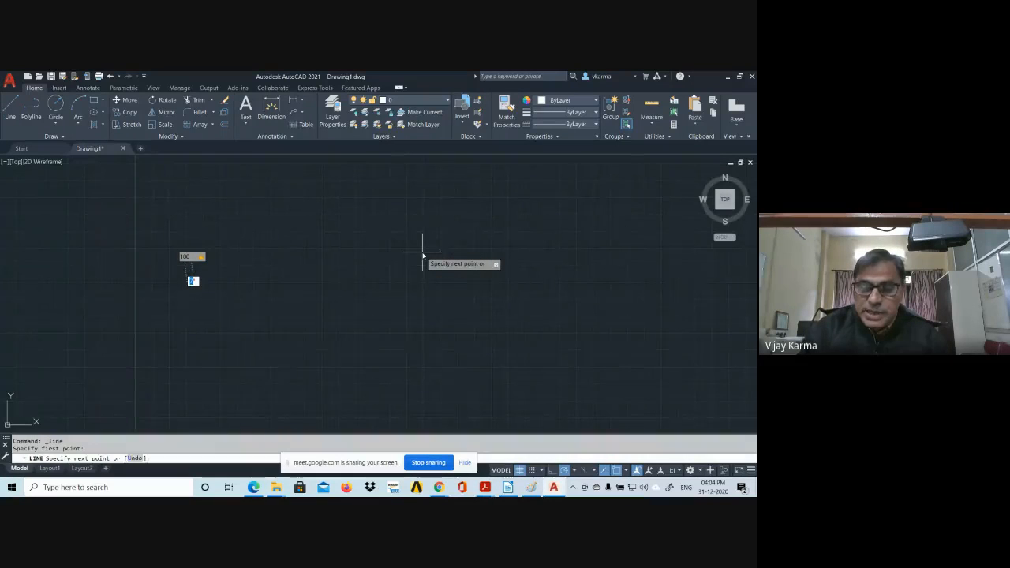
type("30")
key("Return")
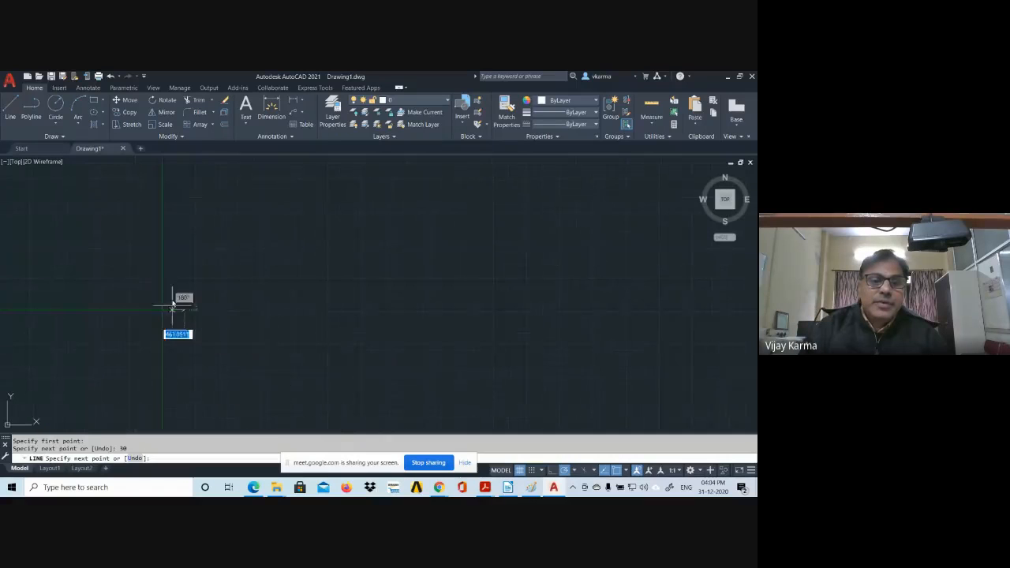
scroll(176, 332, "up", 3)
scroll(315, 300, "down", 2)
middle_click_drag(312, 304, 327, 195)
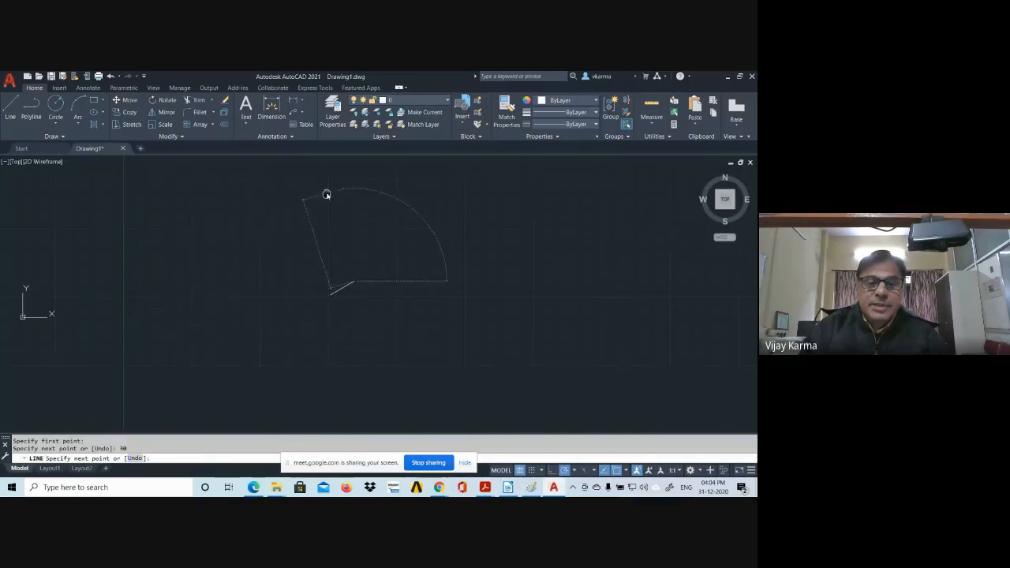
scroll(417, 327, "down", 4)
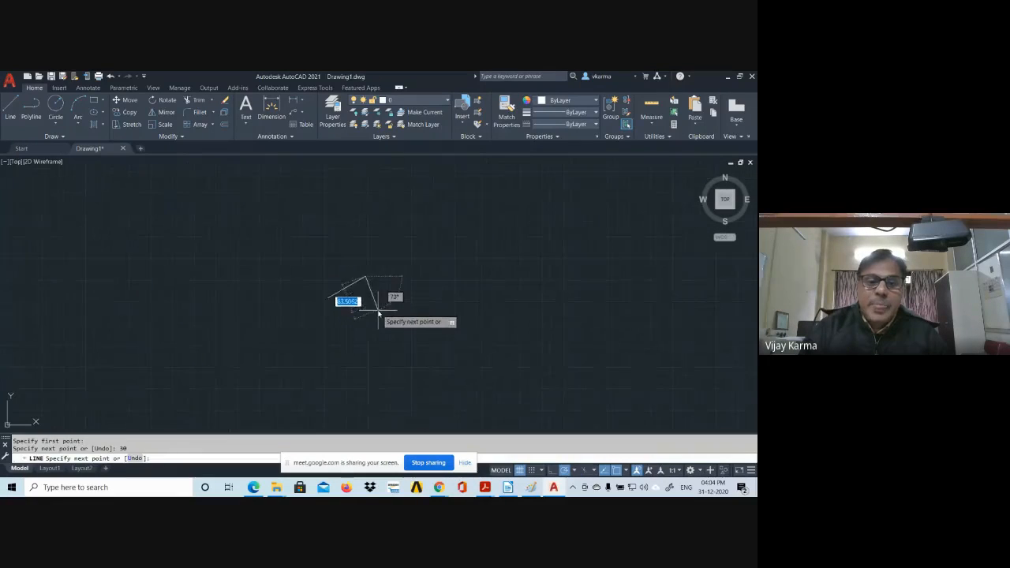
scroll(364, 316, "up", 4)
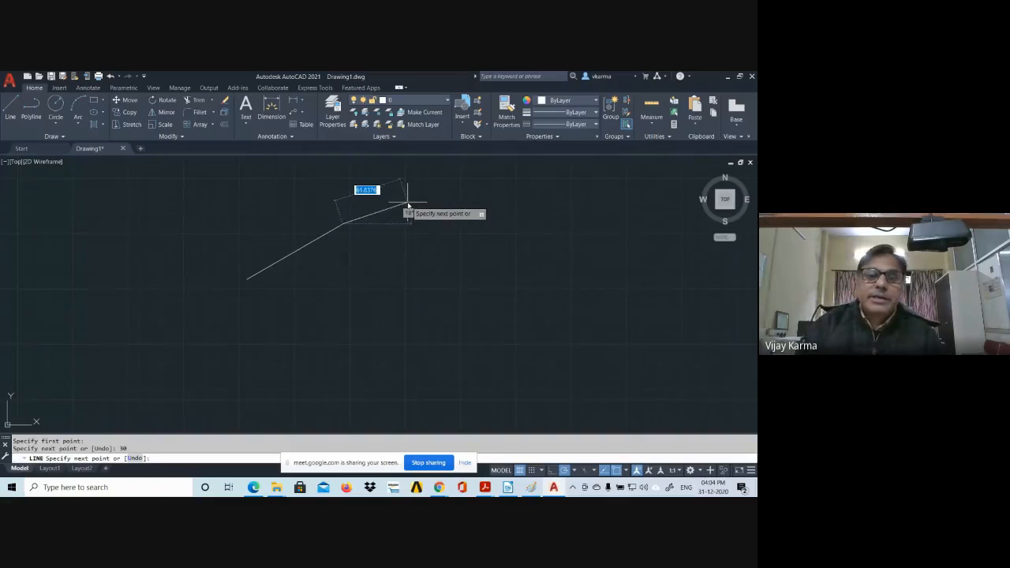
scroll(396, 250, "up", 2)
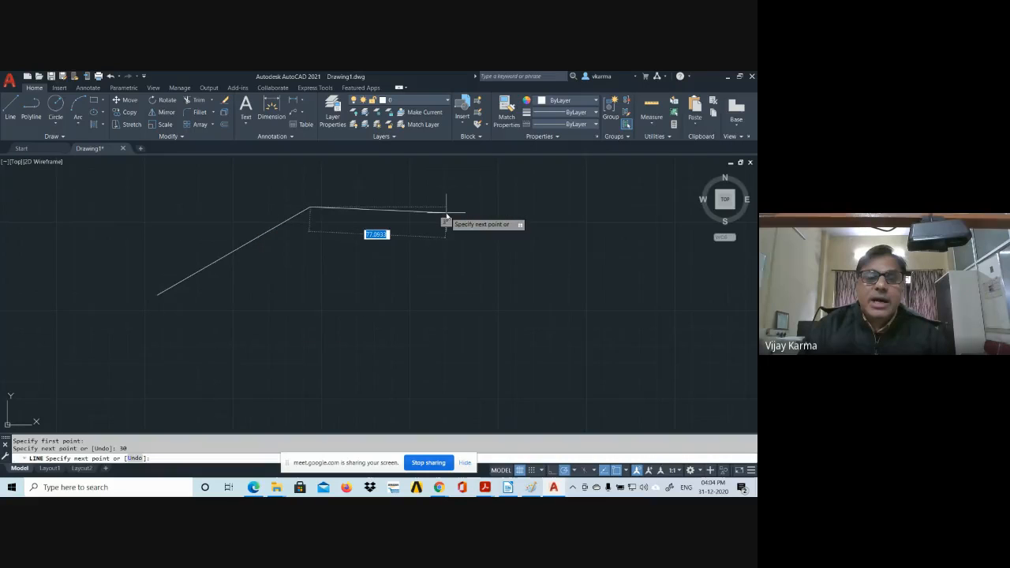
scroll(446, 217, "up", 2)
scroll(406, 216, "down", 4)
scroll(404, 213, "up", 2)
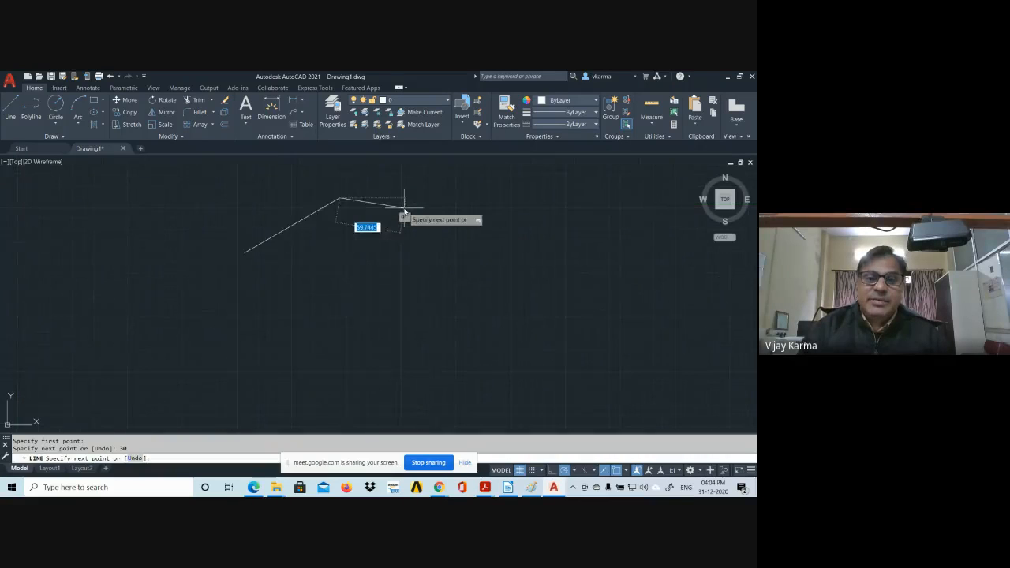
middle_click_drag(405, 213, 411, 331)
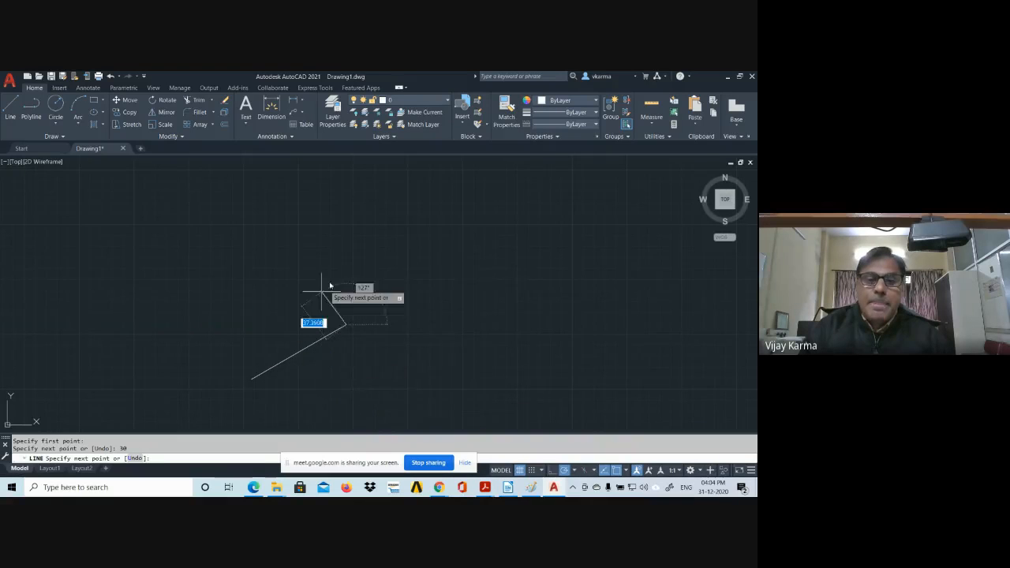
key("Escape")
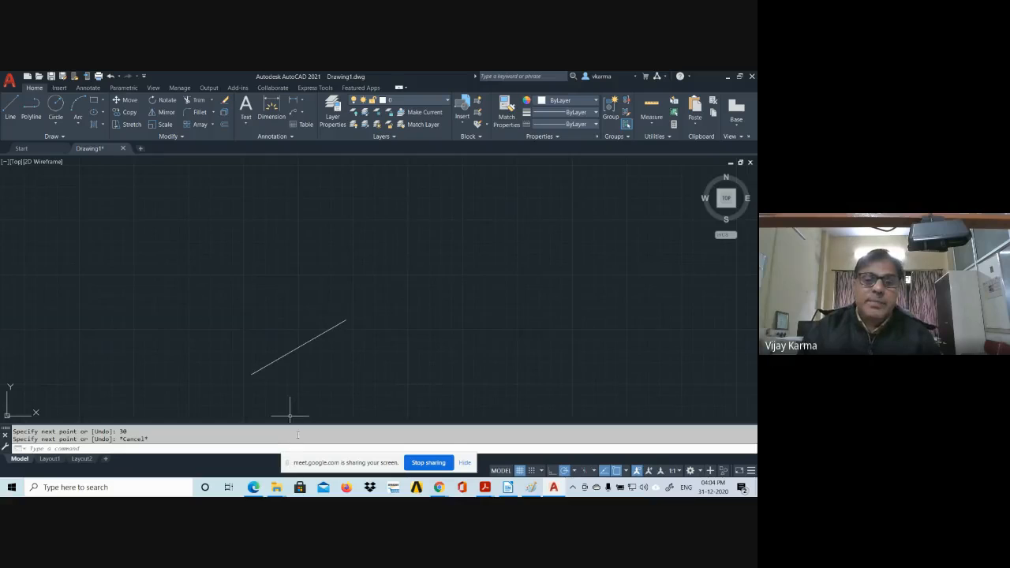
scroll(290, 416, "up", 5)
scroll(313, 291, "down", 5)
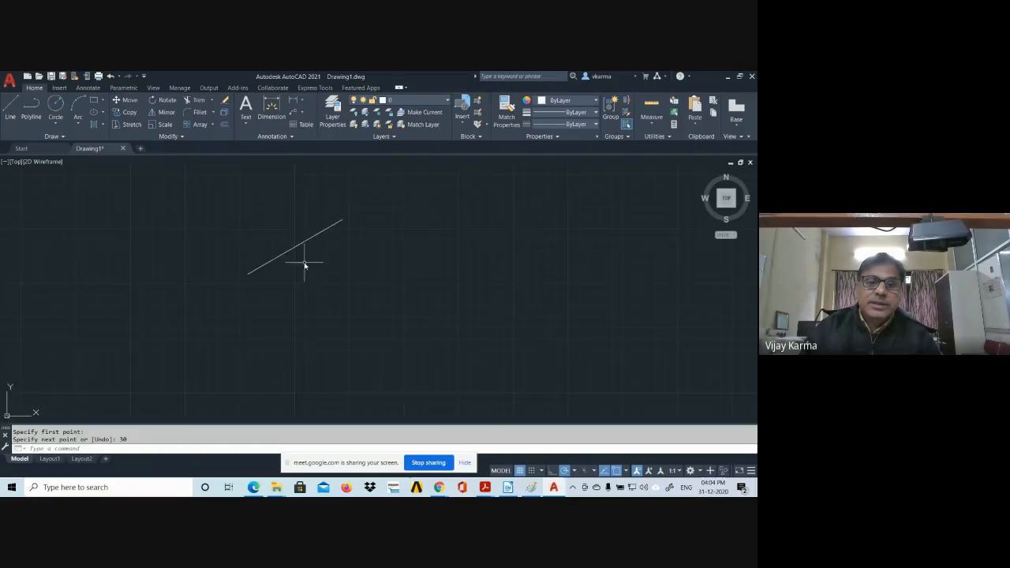
middle_click_drag(304, 266, 377, 239)
scroll(344, 249, "down", 5)
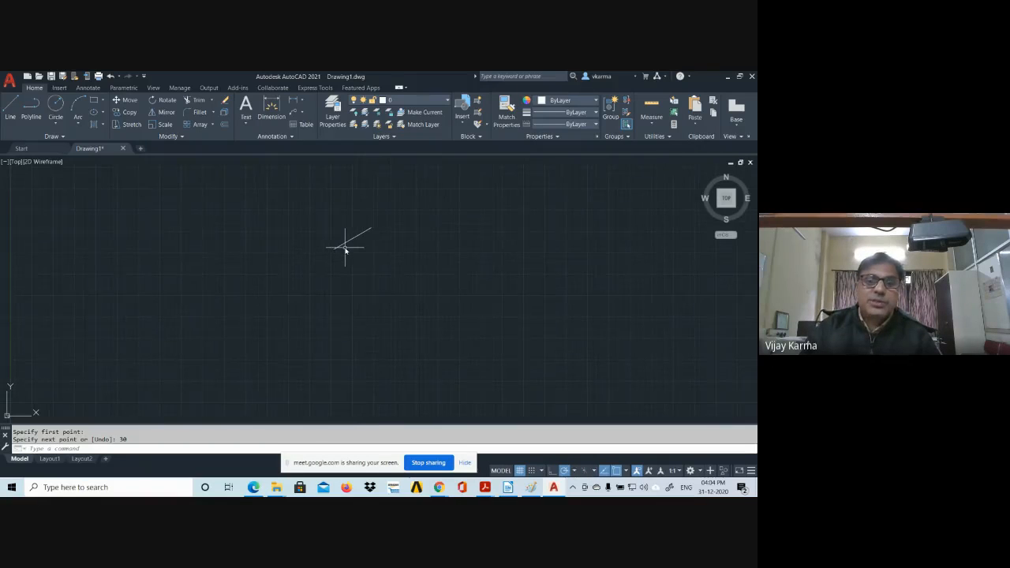
Step: Switch the drawing grid off, view the sloping line without it, and switch the grid back on
scroll(345, 249, "up", 2)
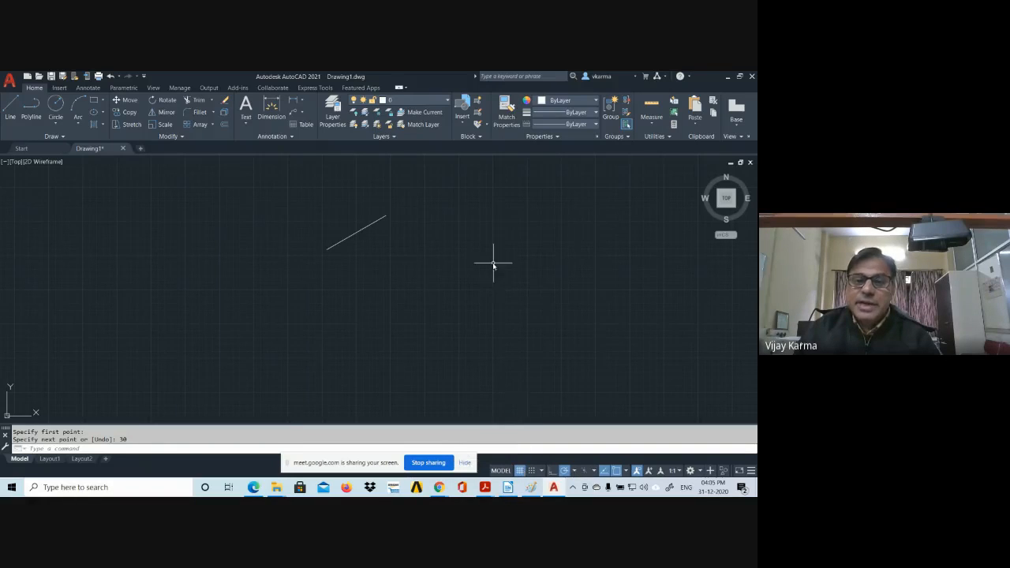
scroll(488, 266, "up", 2)
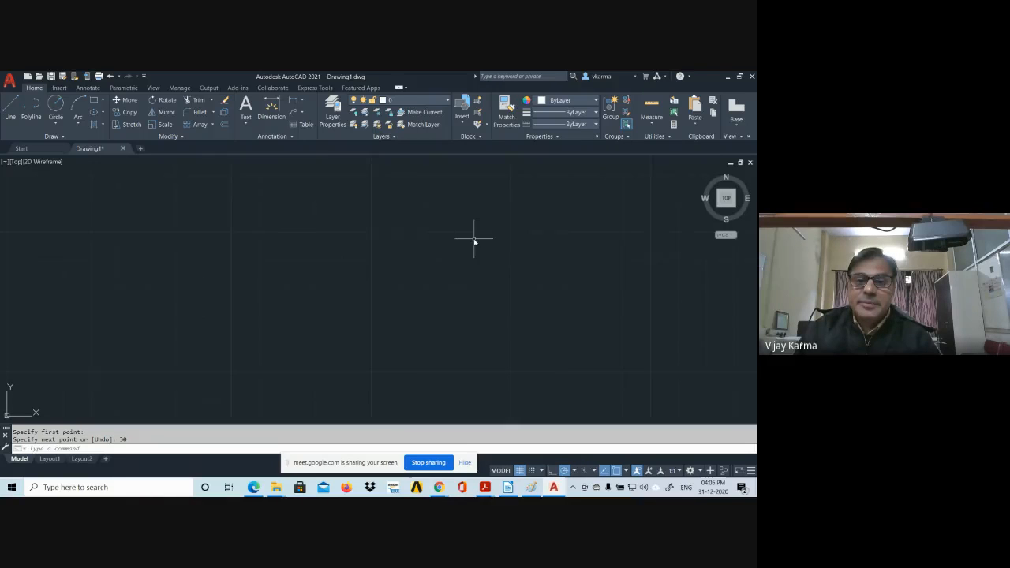
scroll(474, 239, "down", 4)
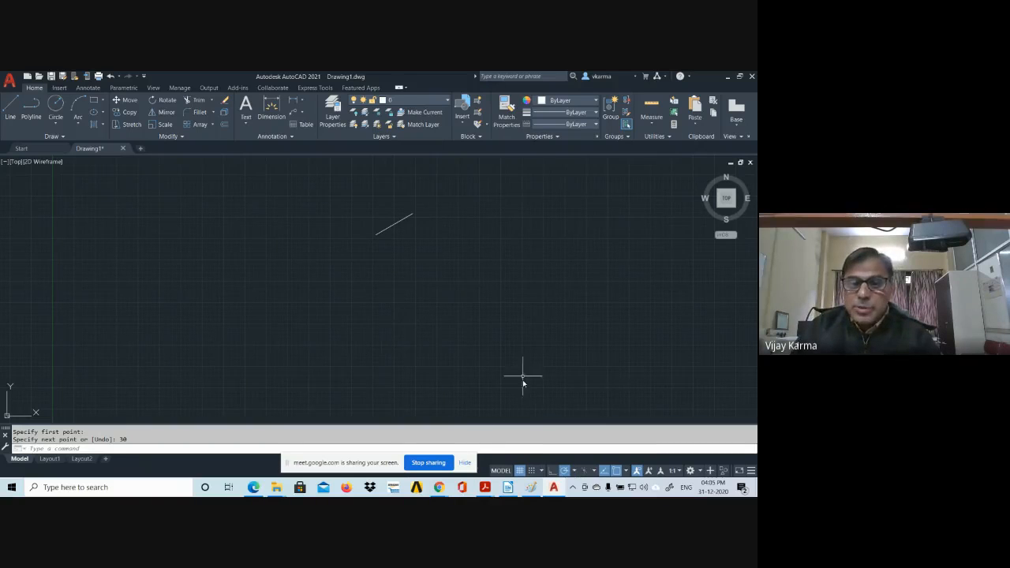
key("Escape")
key("F7")
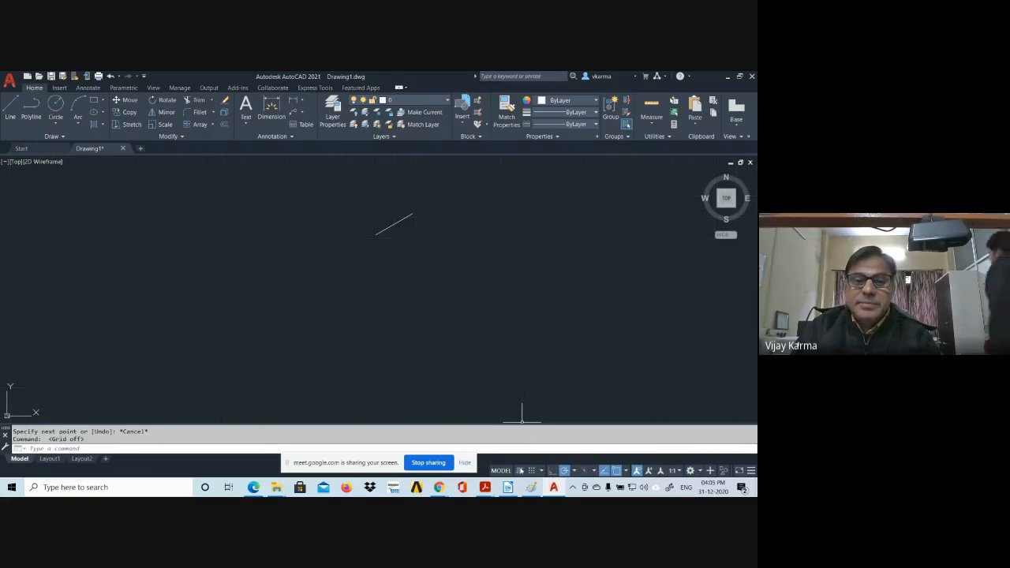
scroll(408, 270, "up", 3)
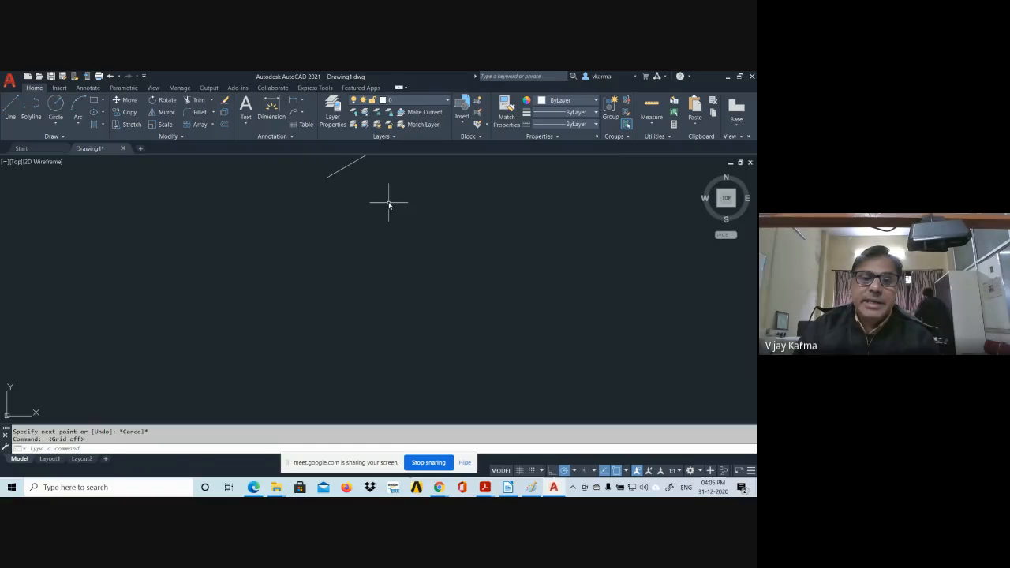
scroll(388, 199, "down", 2)
middle_click_drag(386, 190, 375, 294)
scroll(384, 273, "up", 5)
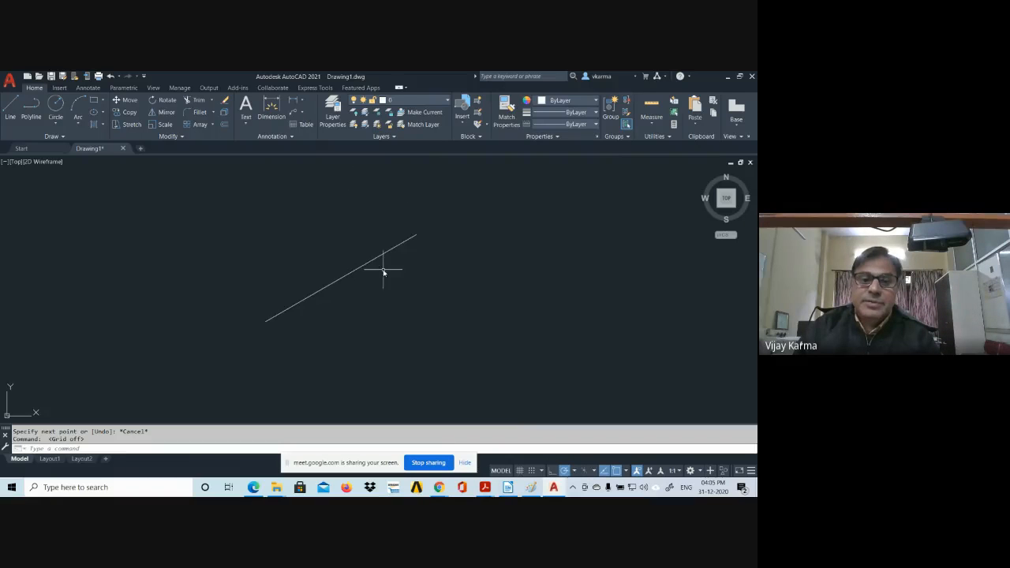
left_click(519, 472)
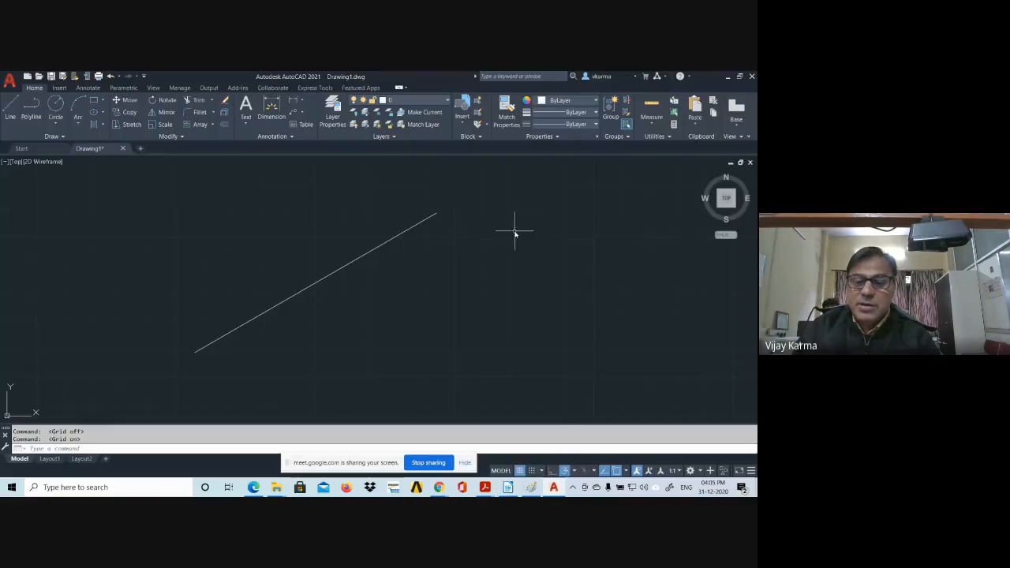
Step: View the snap type options, try grid snap by selecting a window in the empty drawing area, and switch snap off
left_click(541, 472)
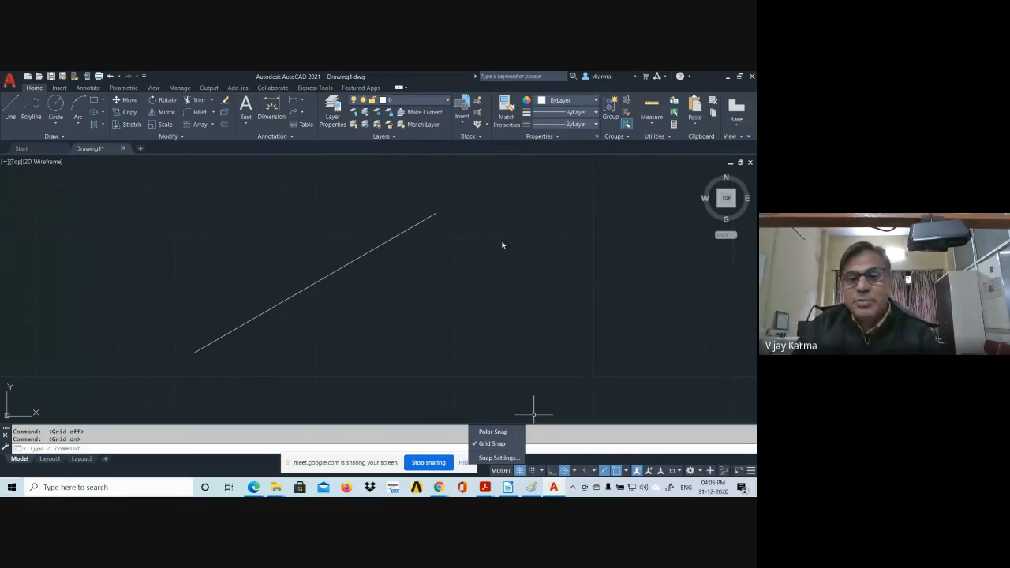
left_click(539, 419)
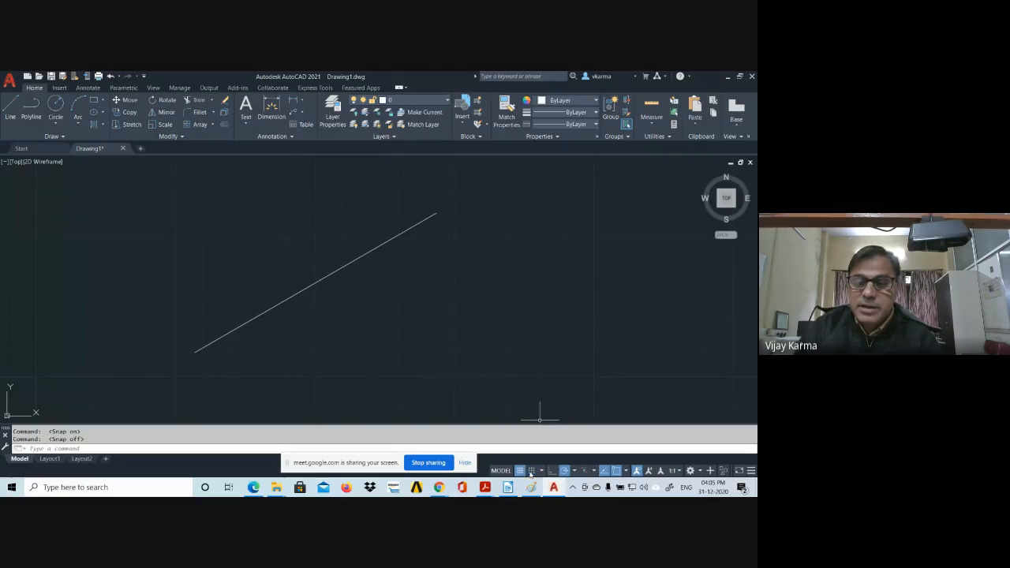
left_click(531, 471)
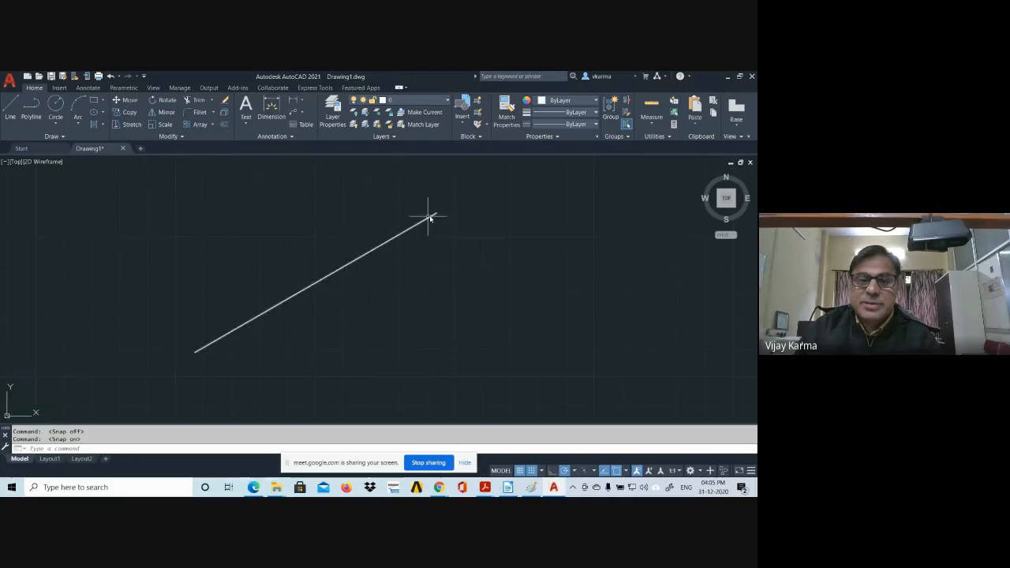
left_click(465, 224)
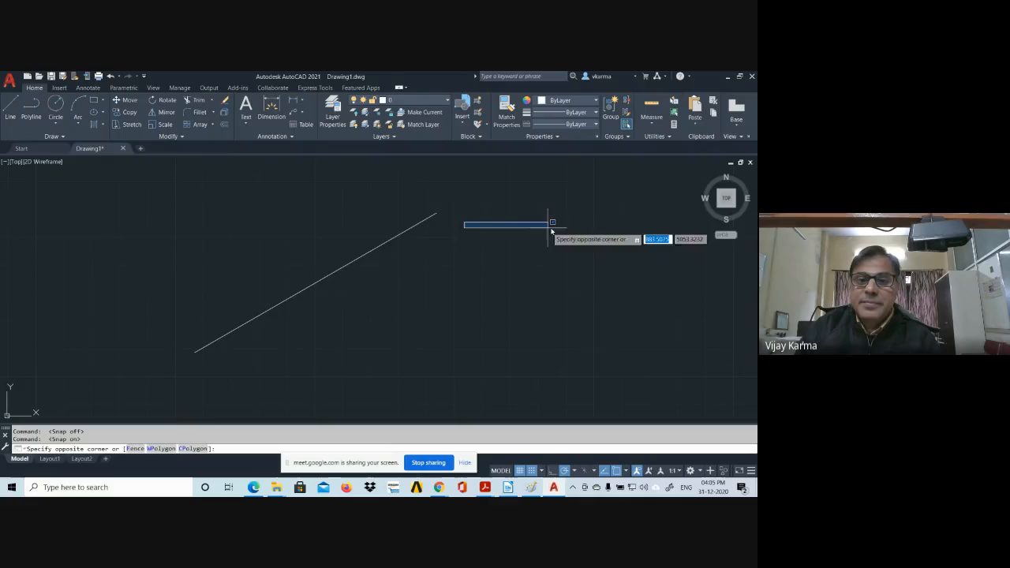
left_click(627, 288)
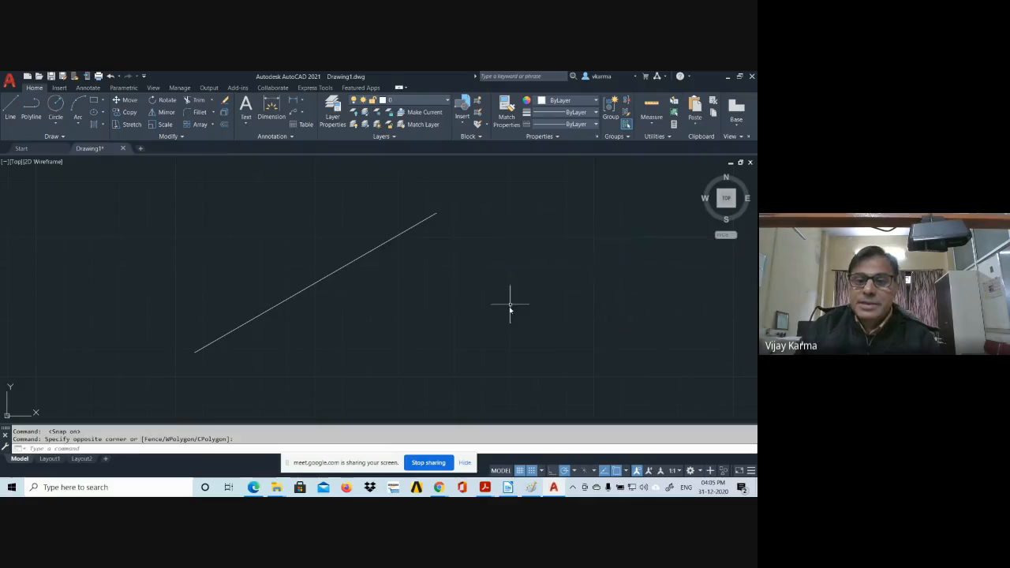
left_click(532, 471)
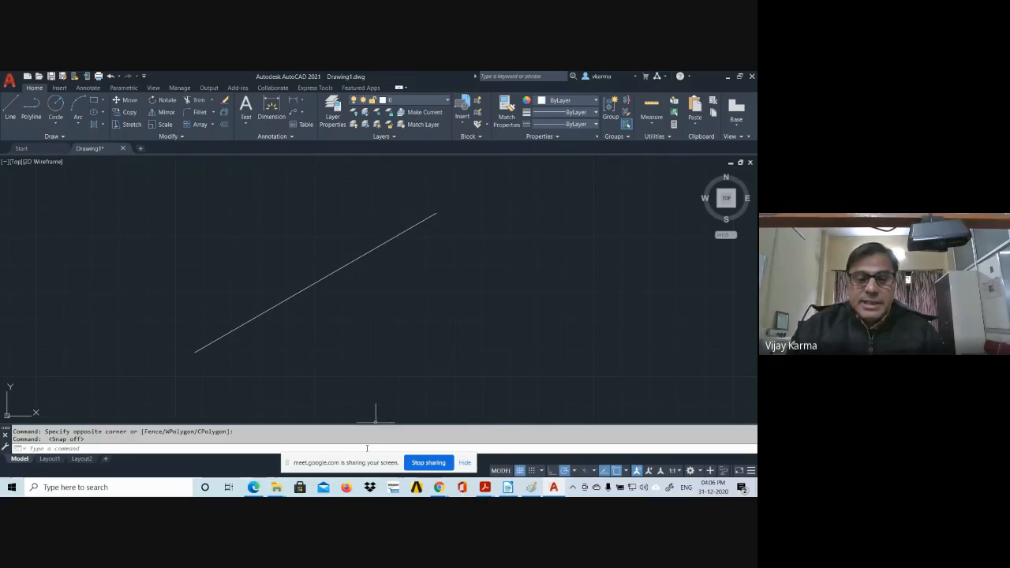
Step: Hide the screen-sharing notice that covers part of the drawing window
left_click(466, 464)
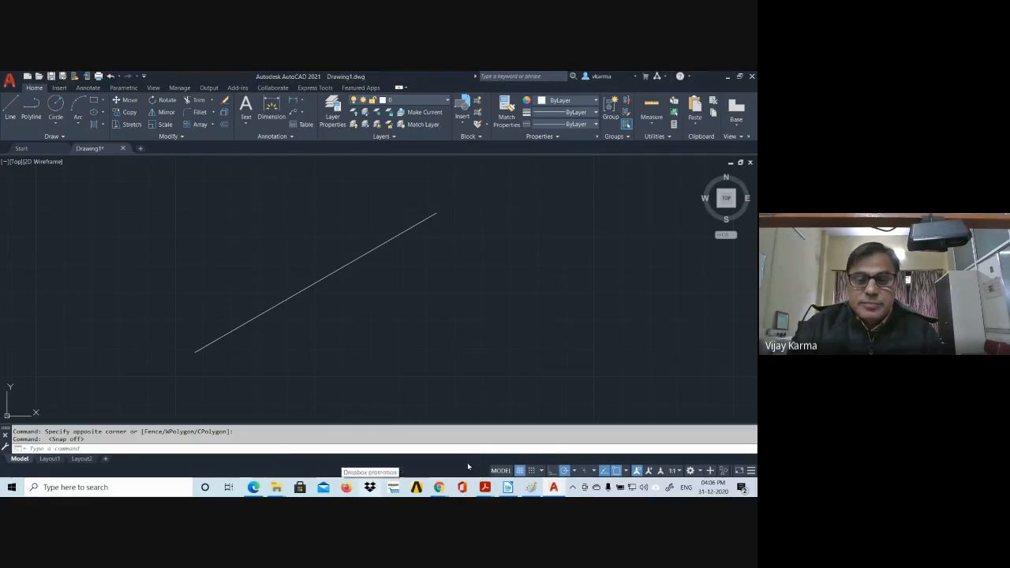
mouse_move(440, 489)
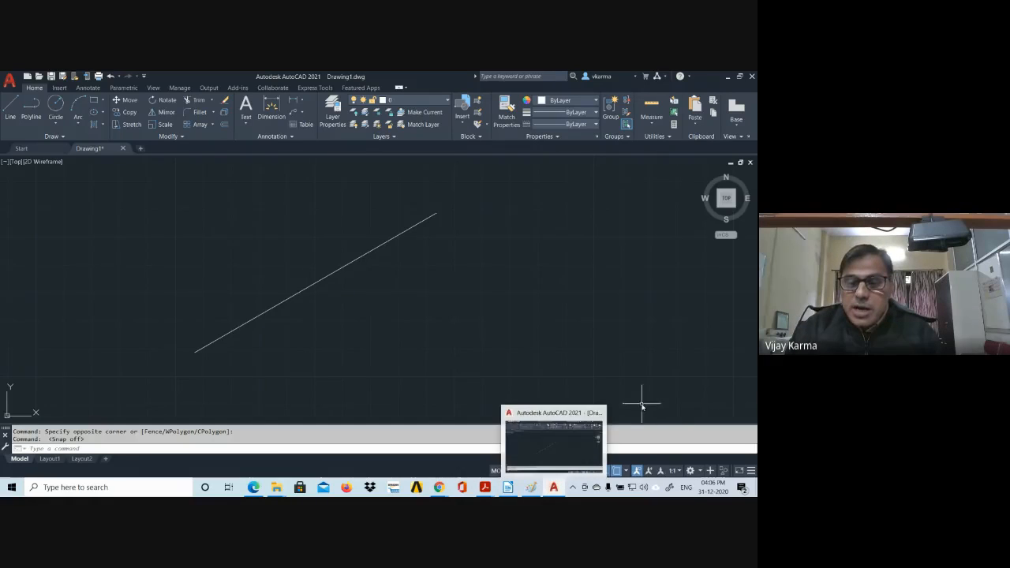
Step: Try a line starting below the sloping line with Ortho mode on and off, and cancel it without placing an end point
mouse_move(543, 487)
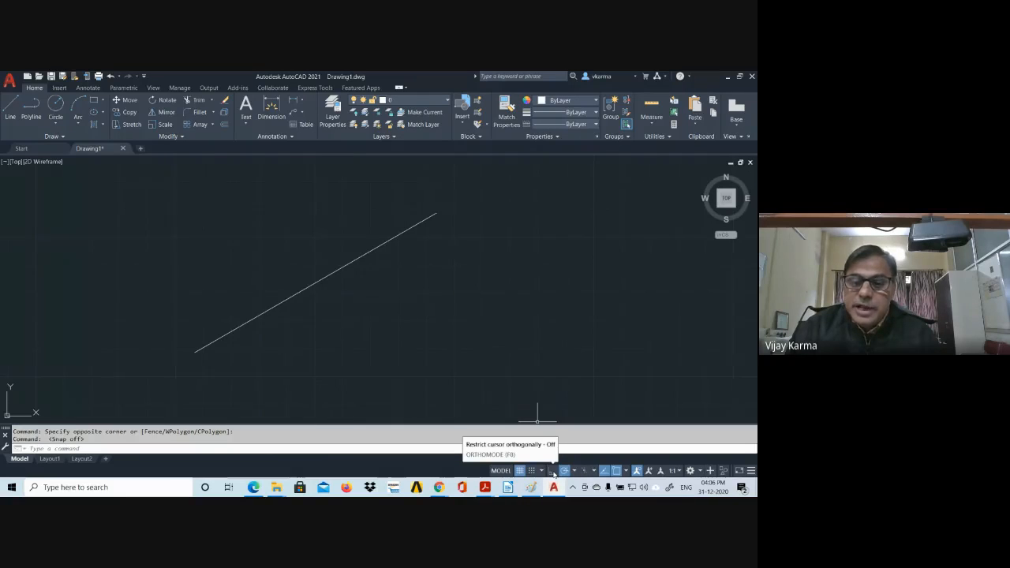
left_click(554, 471)
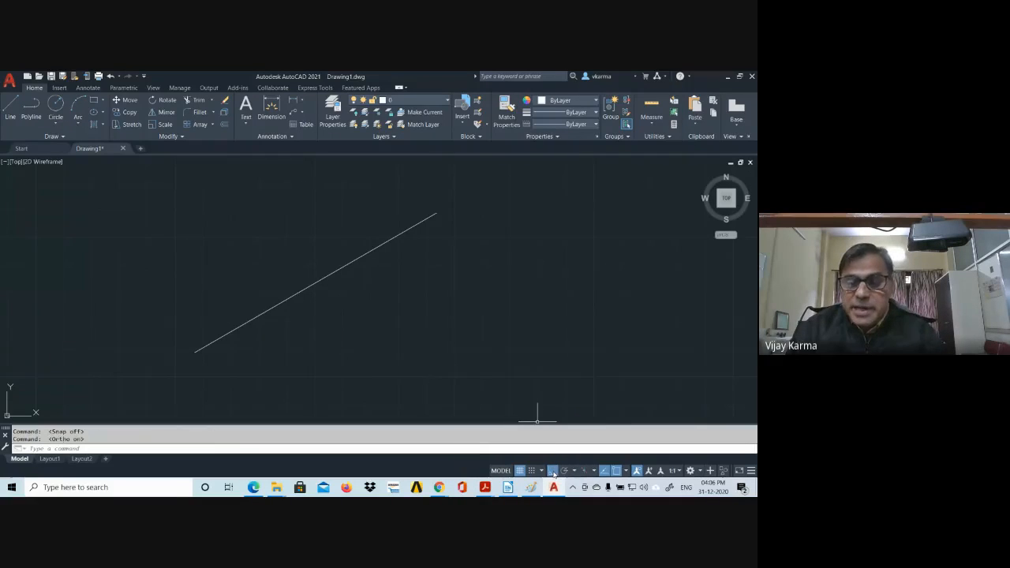
left_click(11, 107)
left_click(363, 298)
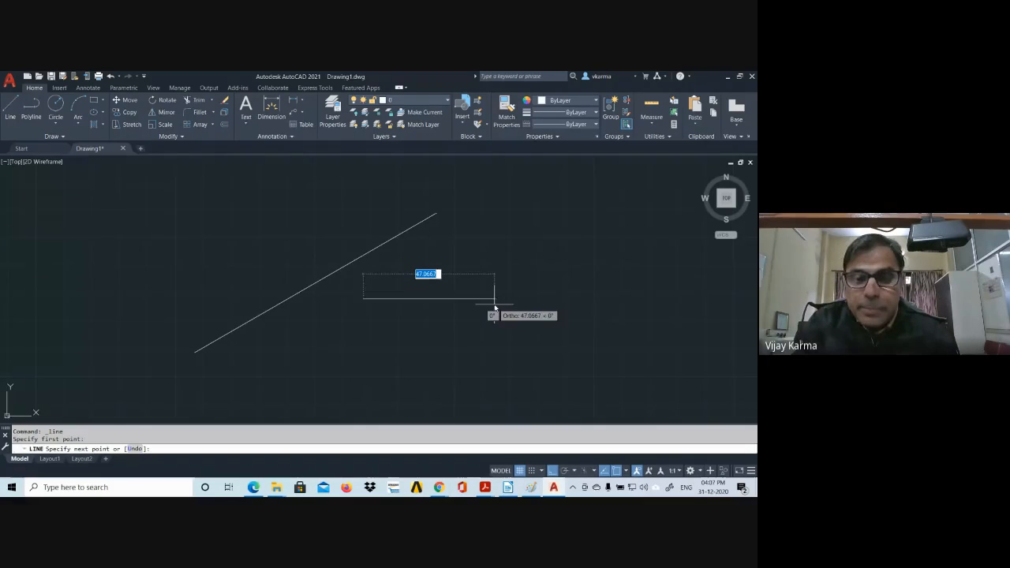
key("F8")
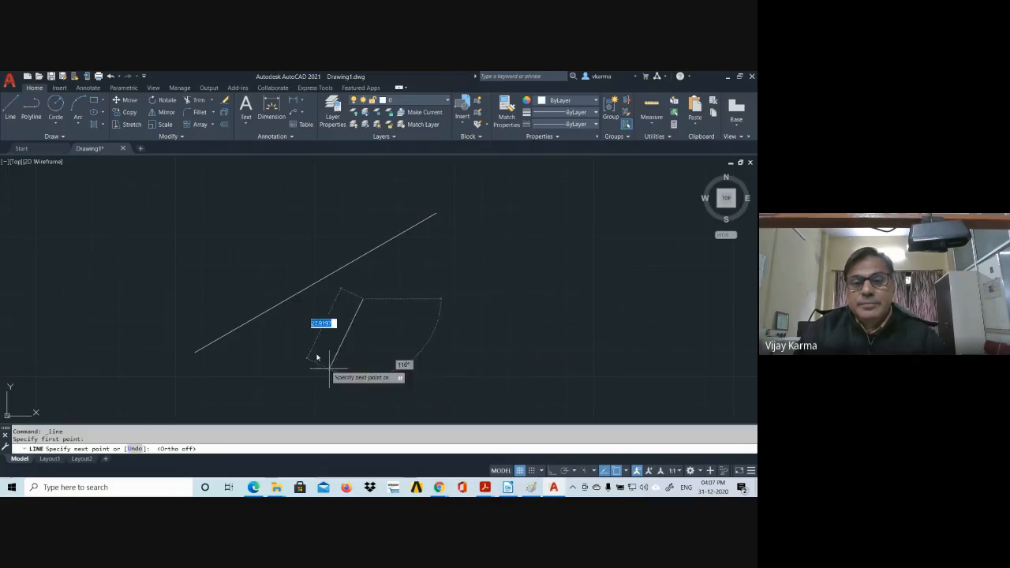
left_click(556, 471)
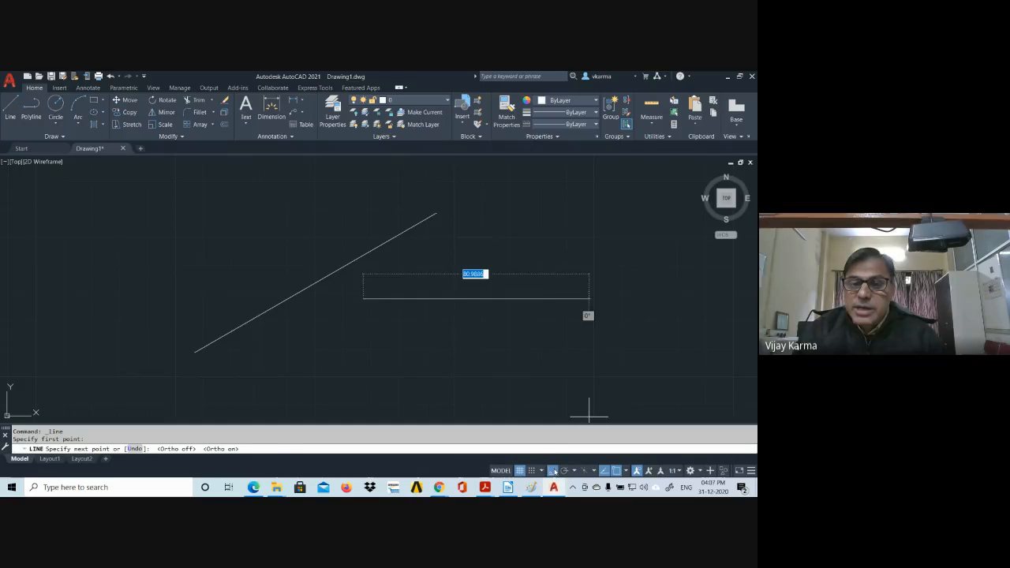
left_click(554, 472)
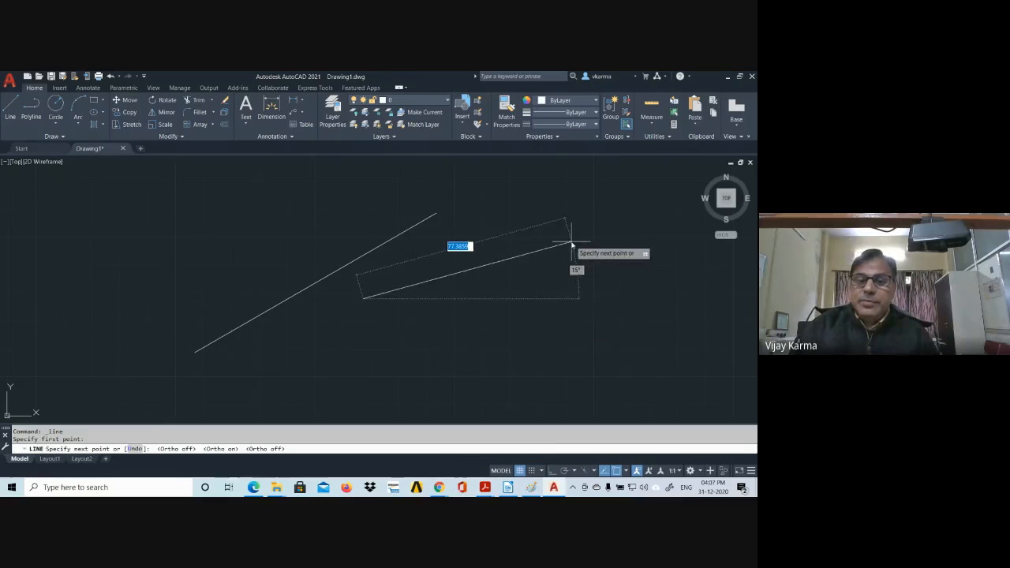
key("Escape")
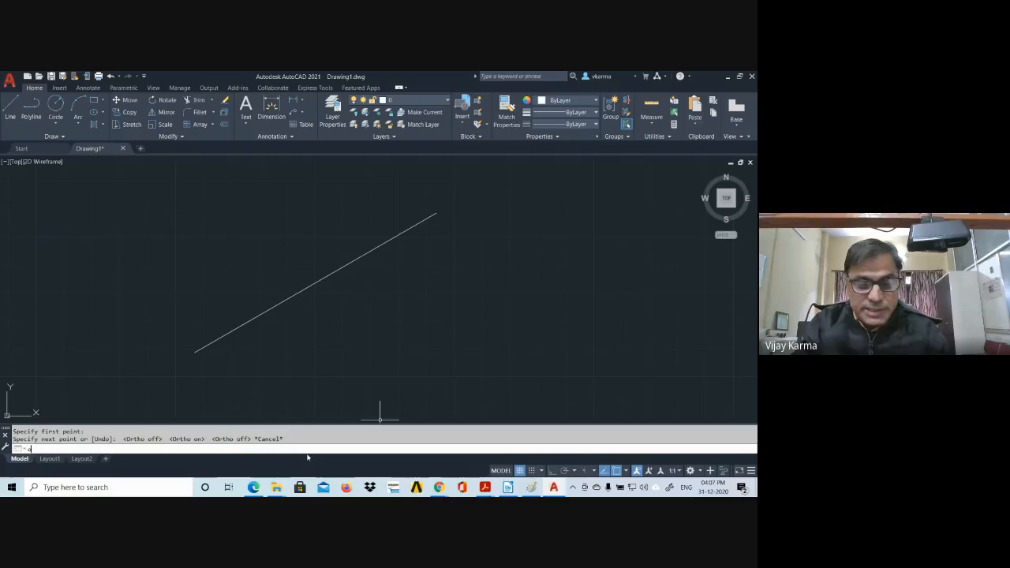
Step: Run OSNAP to review the object snap modes in the drafting settings, and accept them unchanged
key("Return")
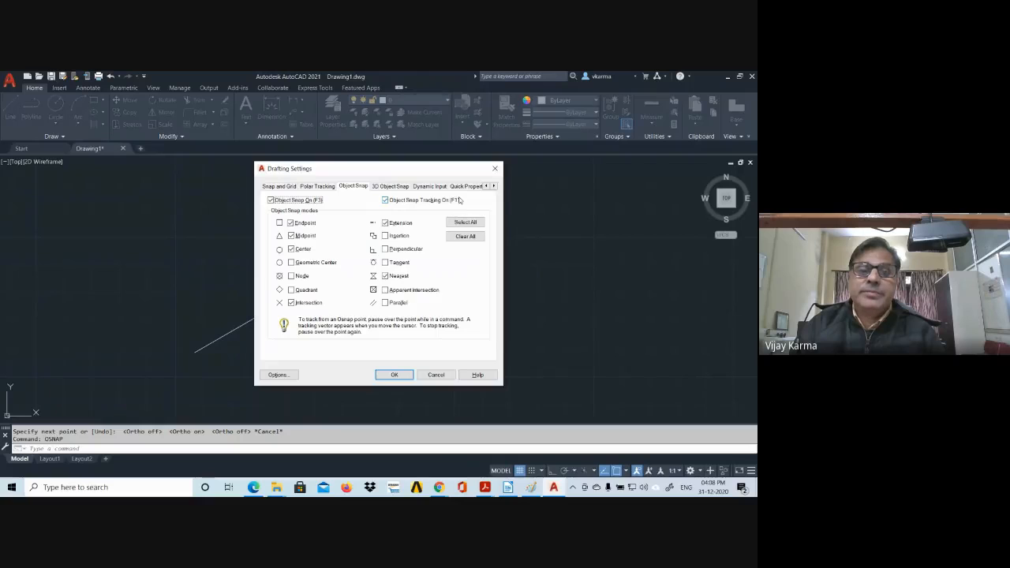
left_click(394, 374)
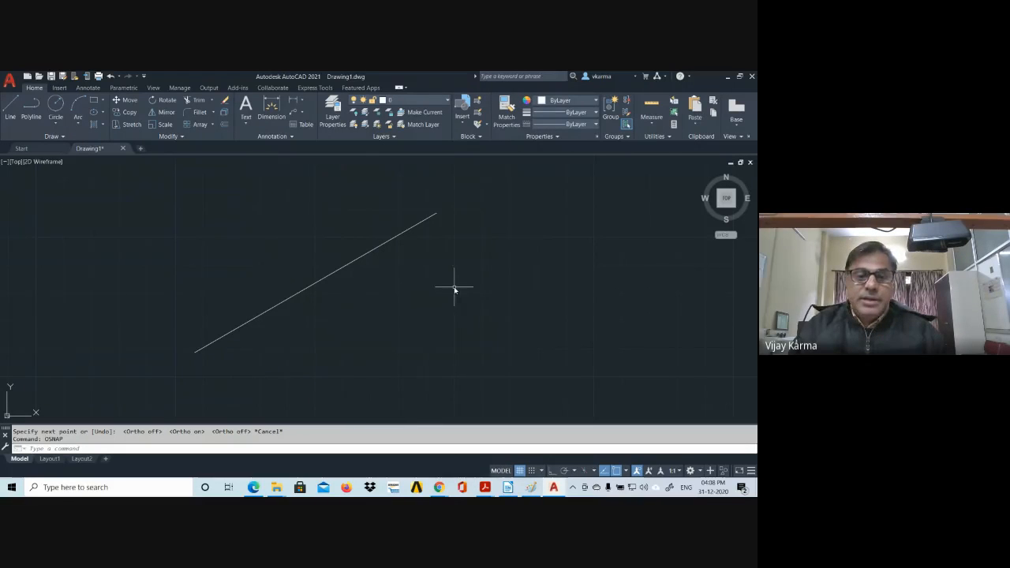
Step: Try starting a line from the sloping line's midpoint with object snap, and cancel the command
left_click(11, 109)
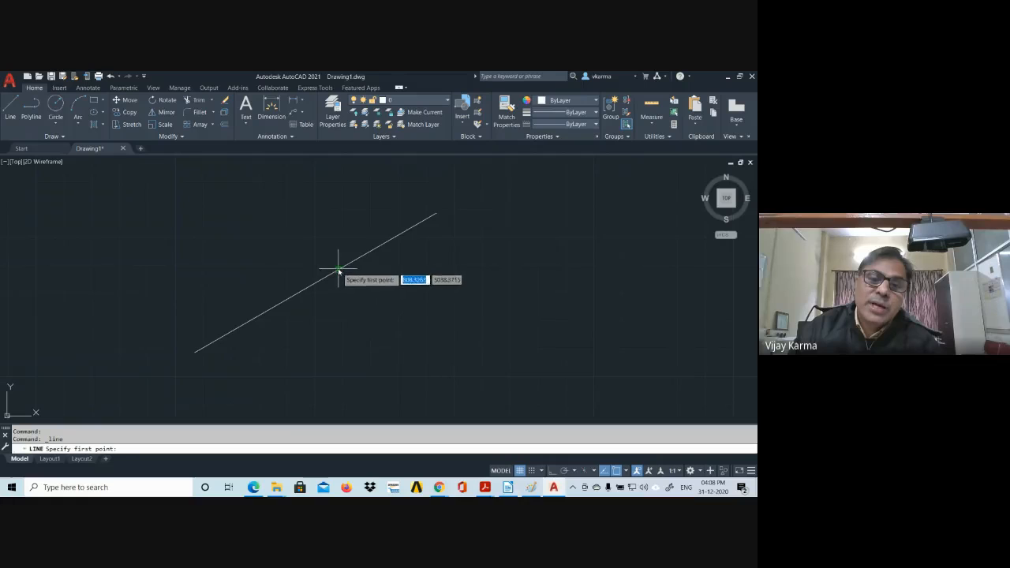
scroll(343, 266, "up", 2)
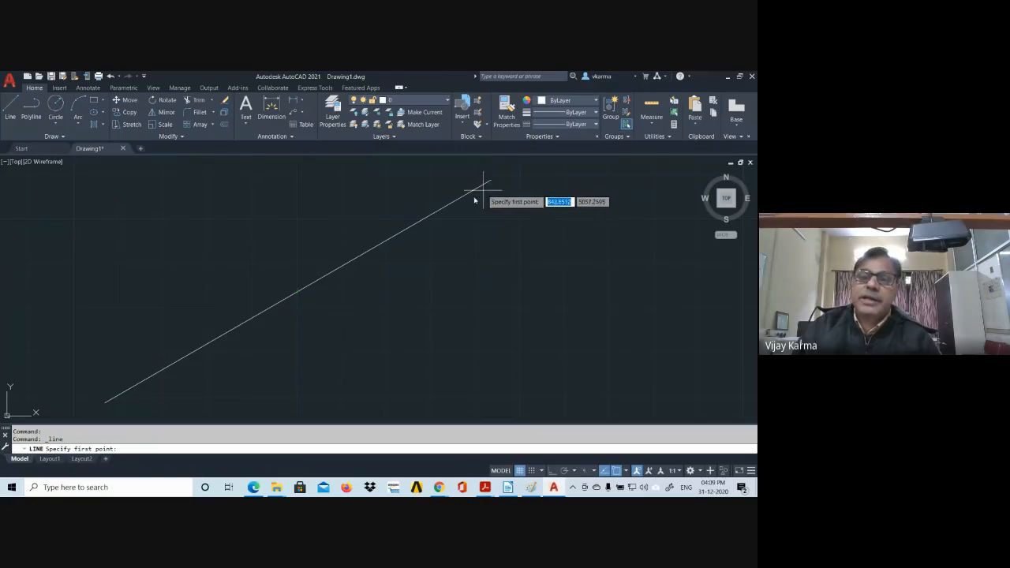
scroll(362, 248, "down", 3)
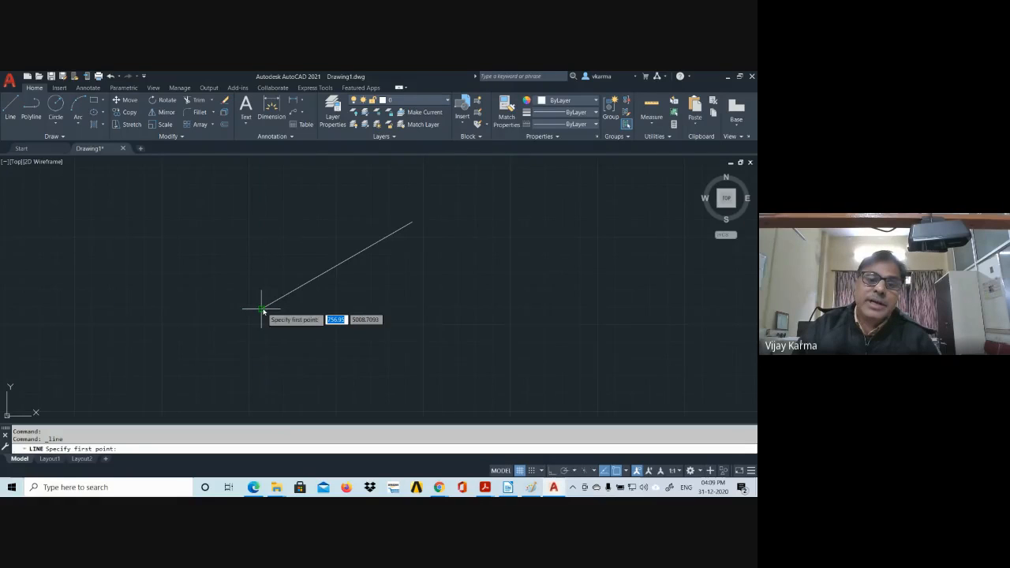
left_click(337, 268)
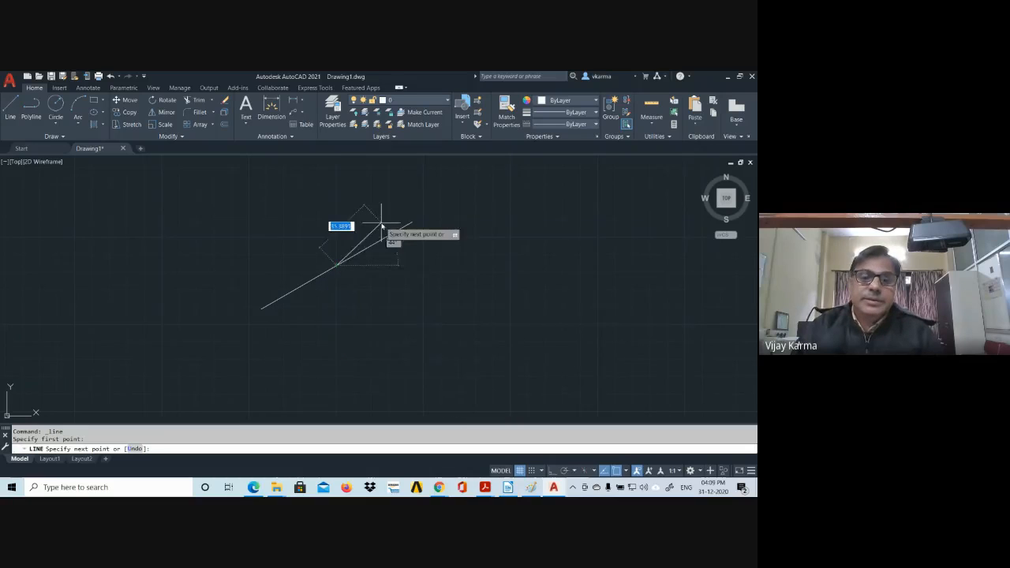
key("Escape")
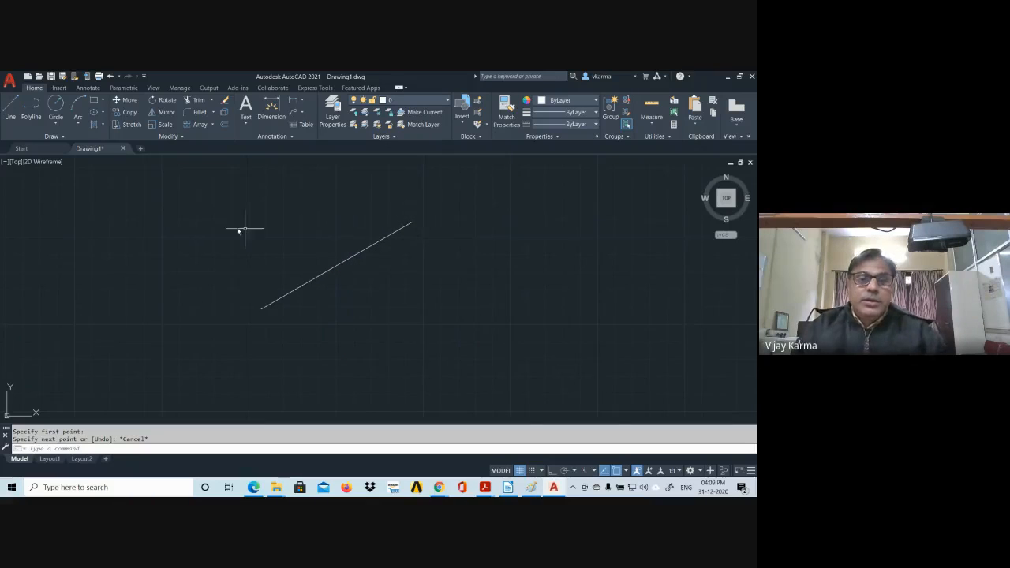
Step: Select the sloping line and erase it from the drawing
mouse_move(190, 178)
left_mouse_down()
mouse_move(433, 305)
mouse_move(426, 322)
left_mouse_up()
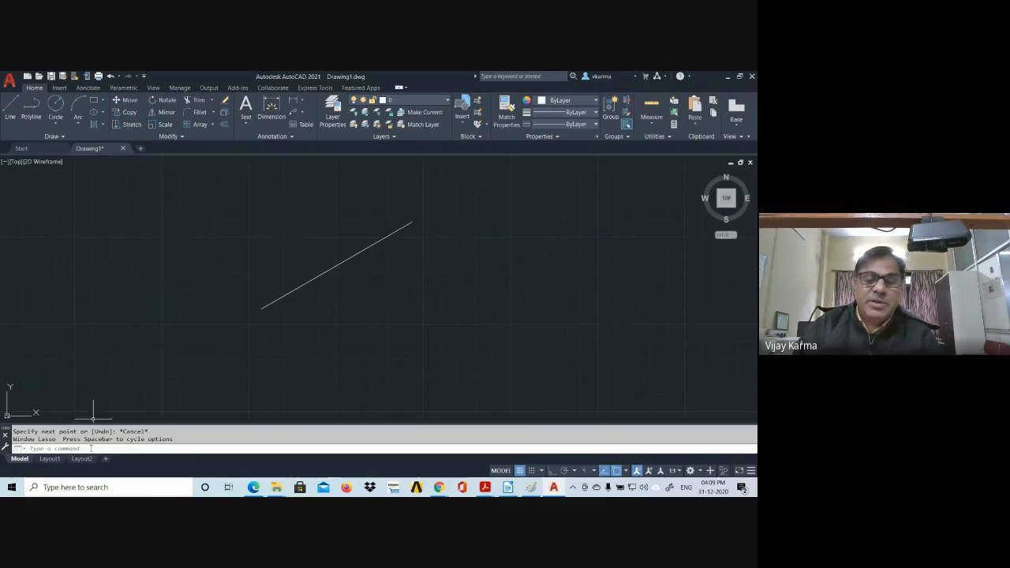
left_click(355, 257)
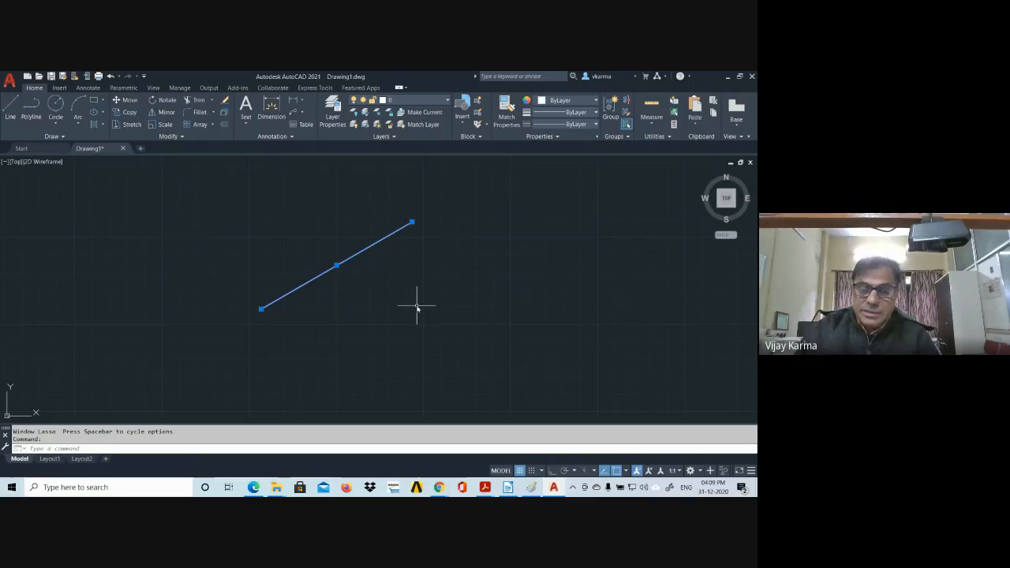
key("Delete")
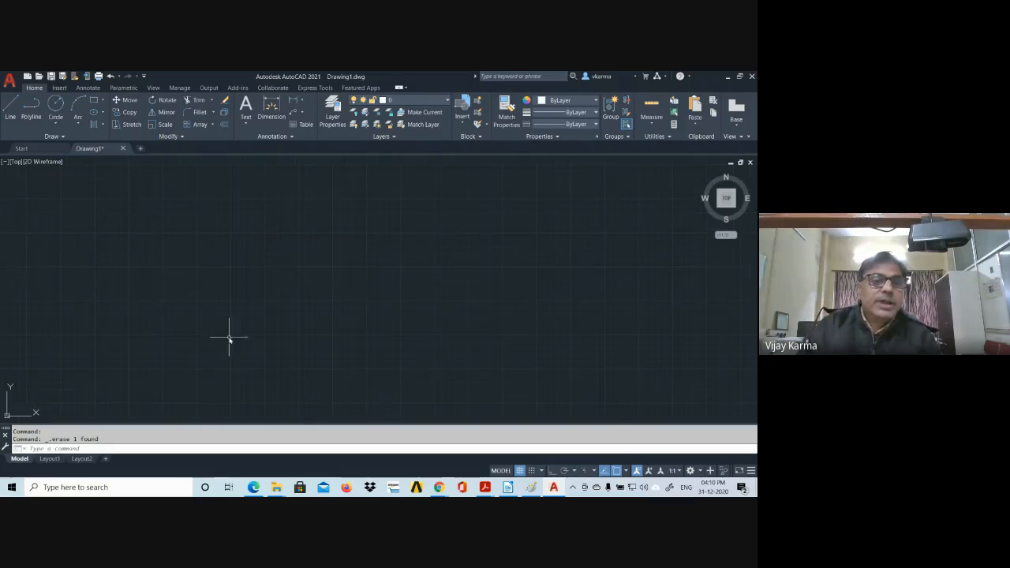
Step: Draw a large seven-sided outline as one polyline ending at its start point, and select it to check it is a single object
left_click(31, 108)
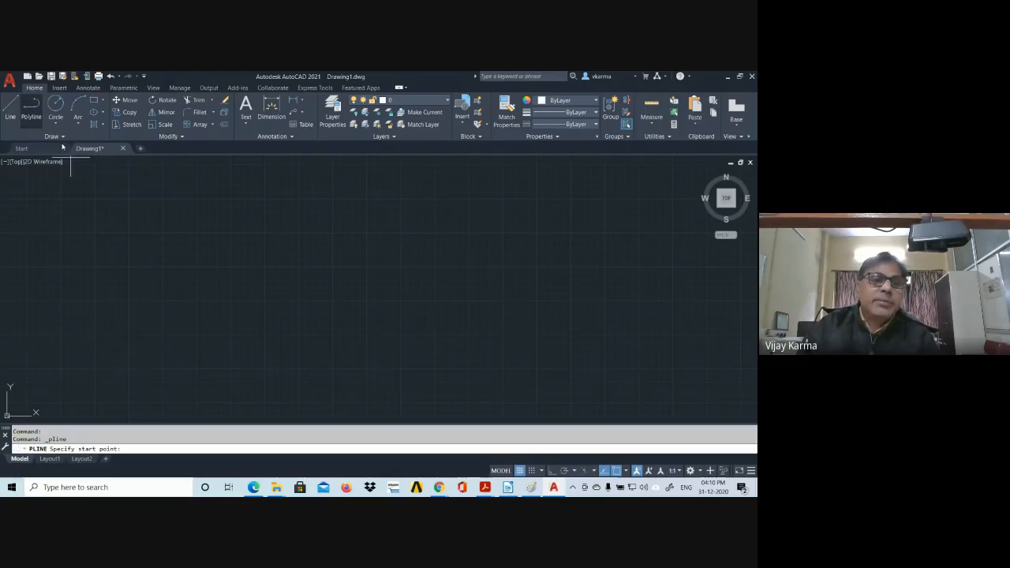
left_click(175, 268)
left_click(330, 207)
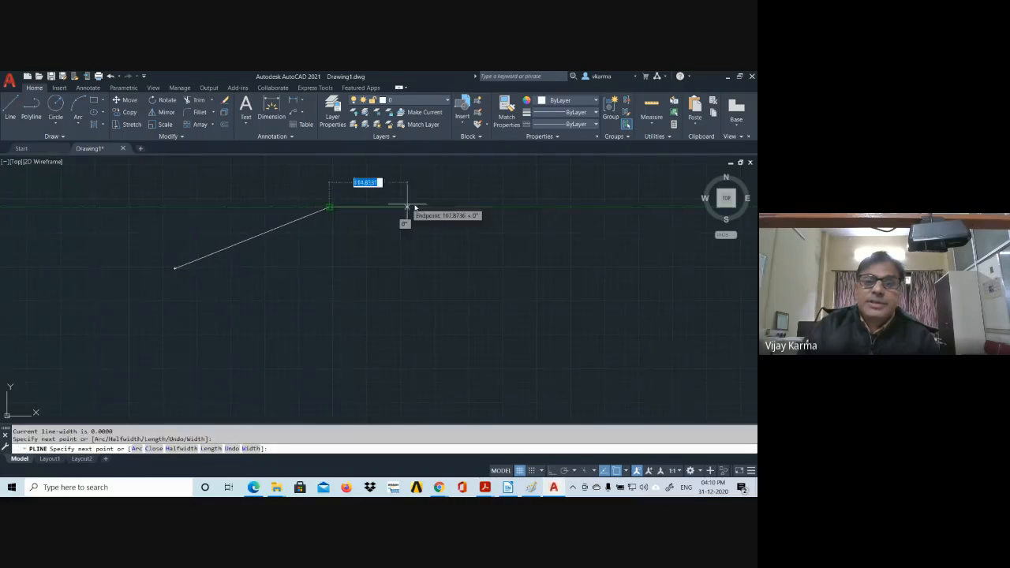
left_click(475, 208)
left_click(627, 270)
left_click(628, 376)
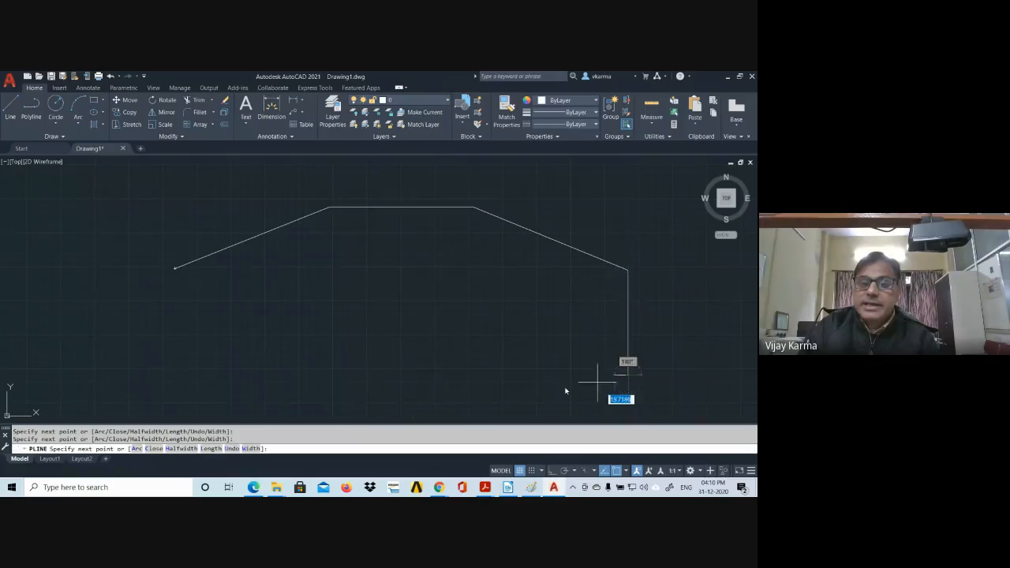
left_click(330, 390)
left_click(122, 365)
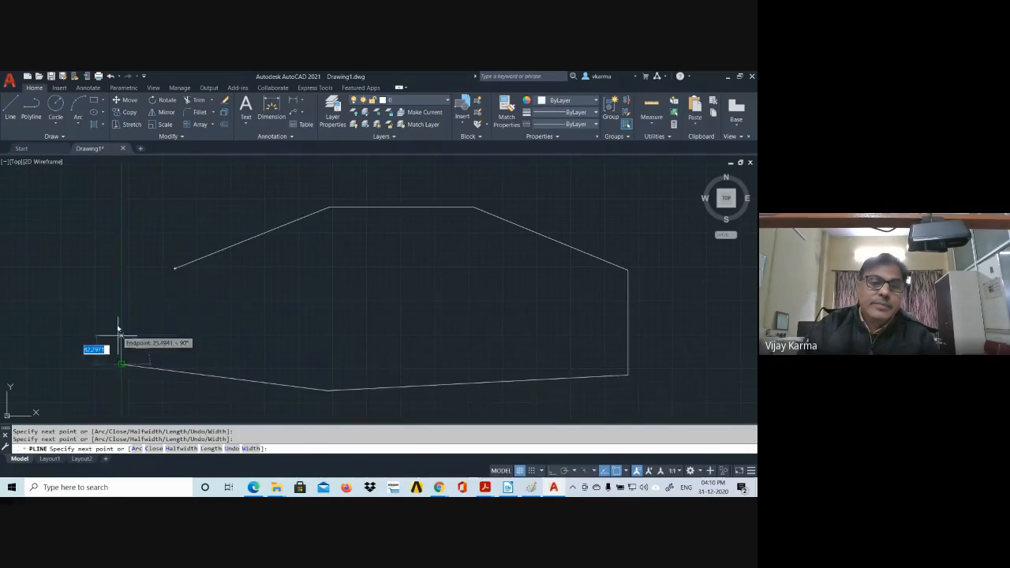
left_click(174, 260)
key("Escape")
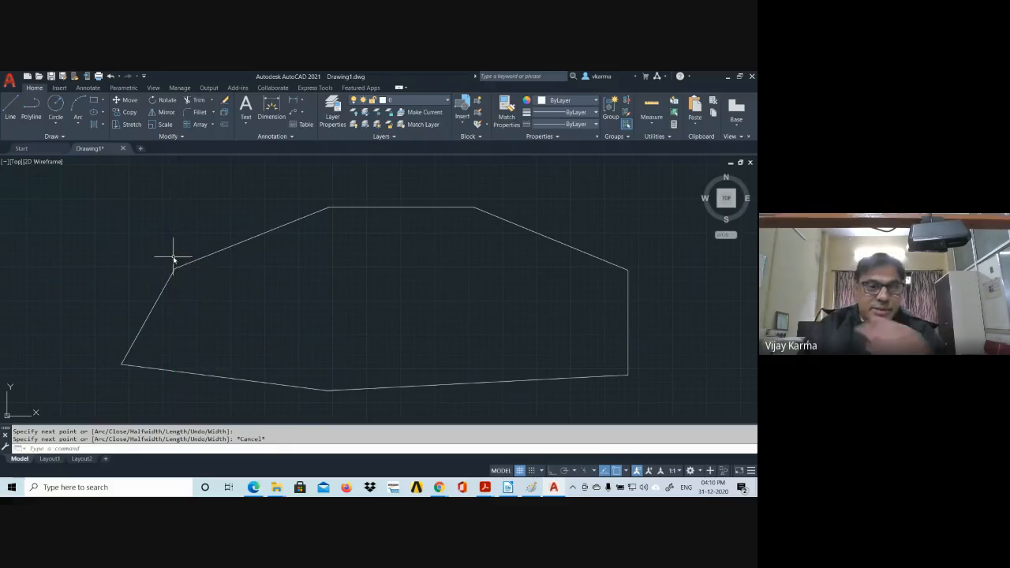
left_click(246, 240)
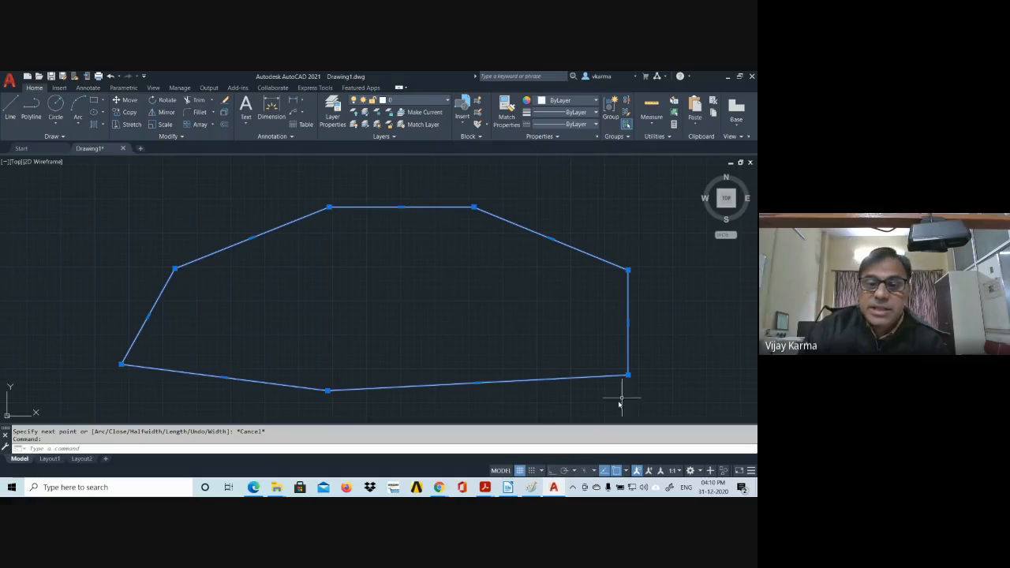
Step: Draw a smaller five-sided outline inside the polyline with the Line command, ending at its start point
left_click(11, 108)
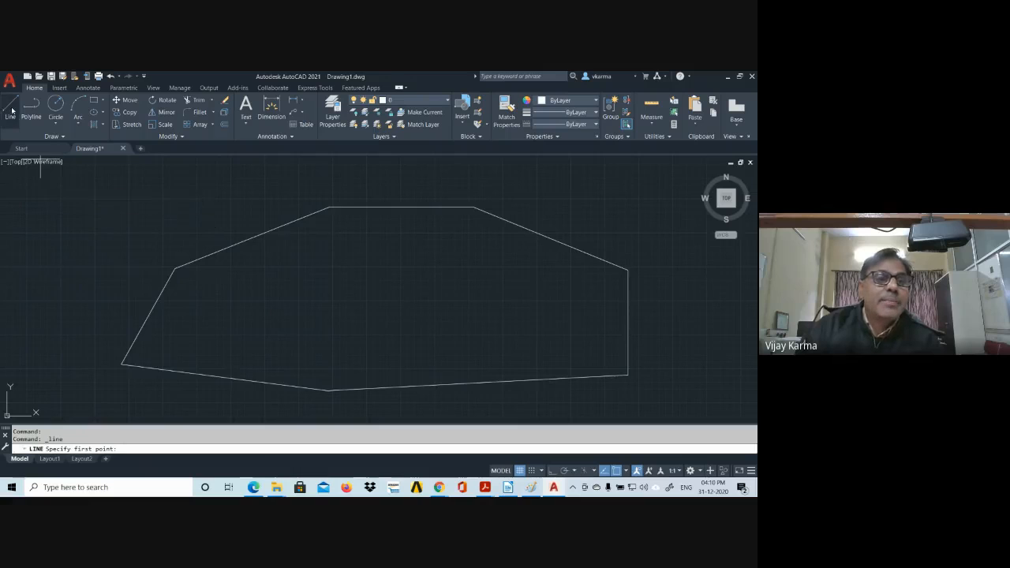
left_click(231, 314)
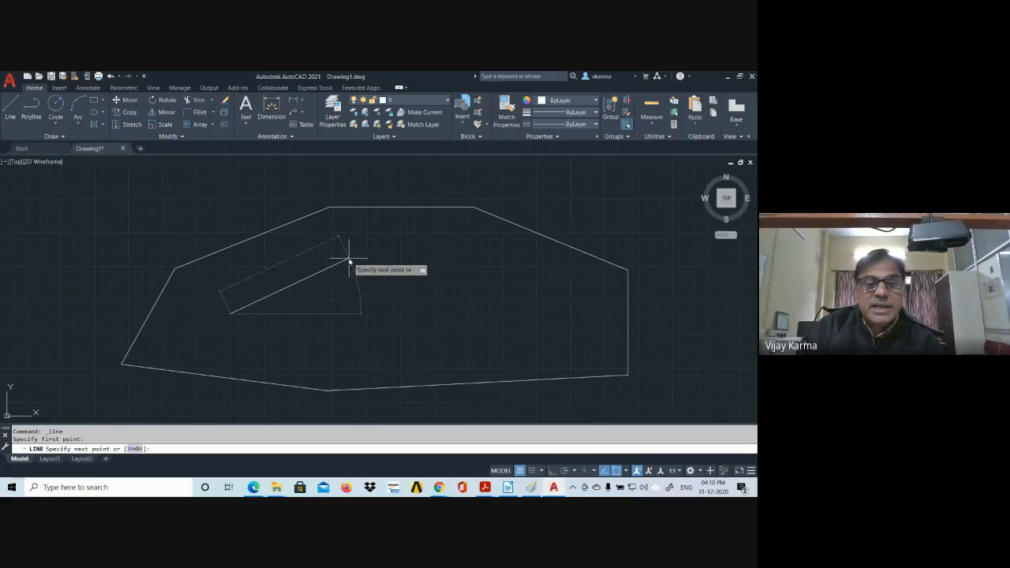
left_click(349, 258)
left_click(475, 261)
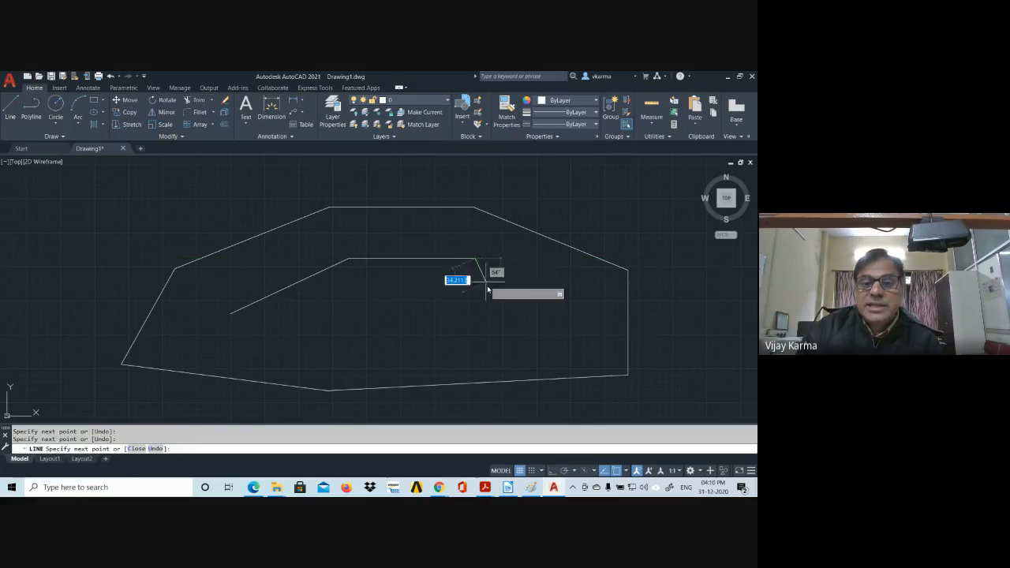
left_click(495, 327)
left_click(334, 344)
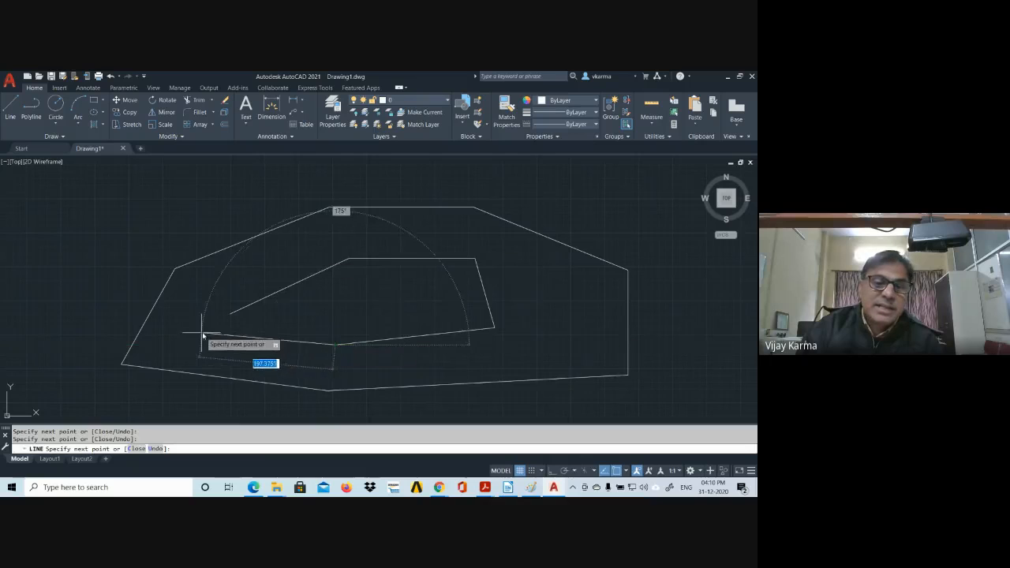
left_click(229, 314)
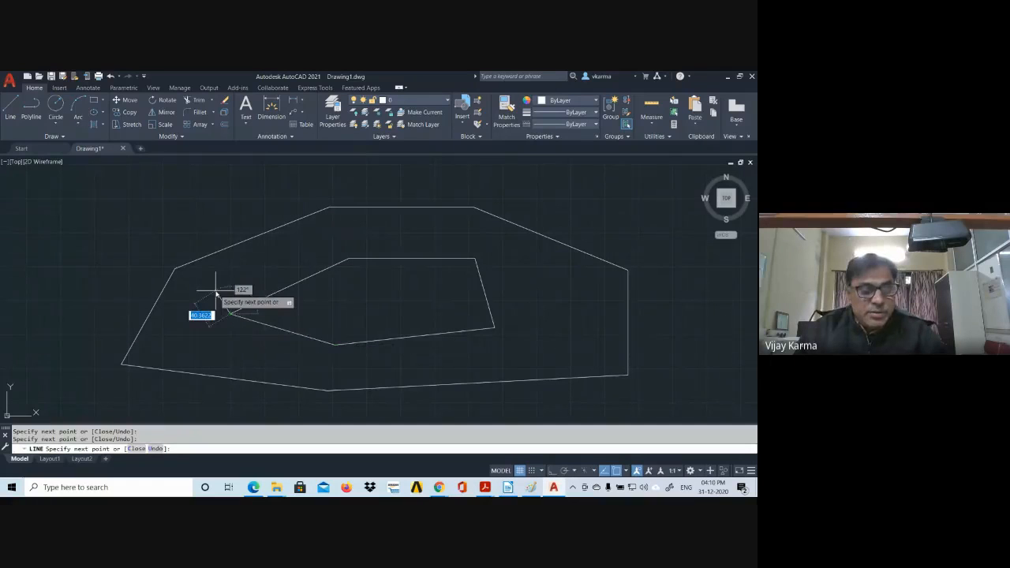
key("Escape")
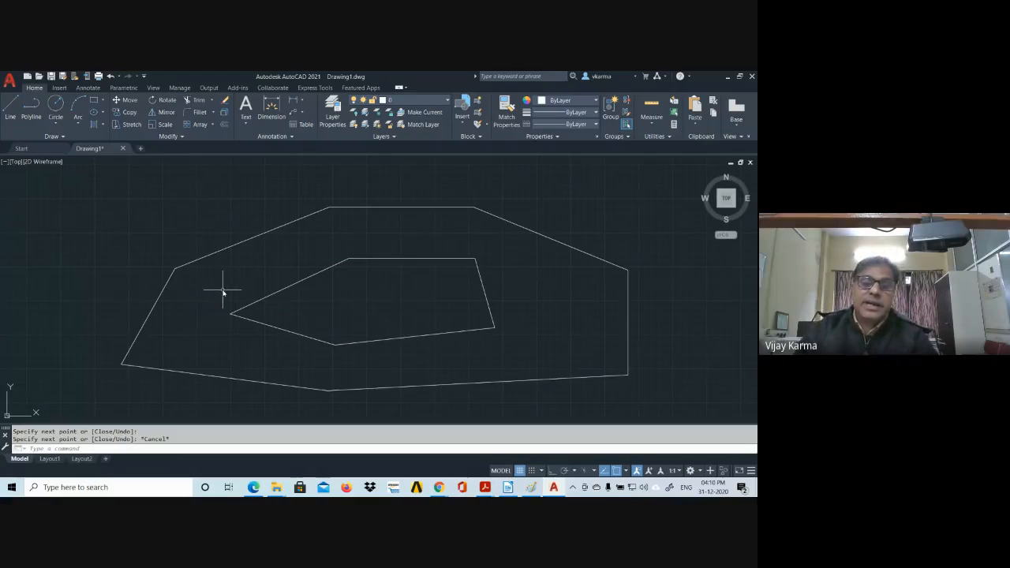
Step: Select the inner outline's upper-left, upper and right segments one by one to examine them as separate lines, and clear the selection
left_click(294, 284)
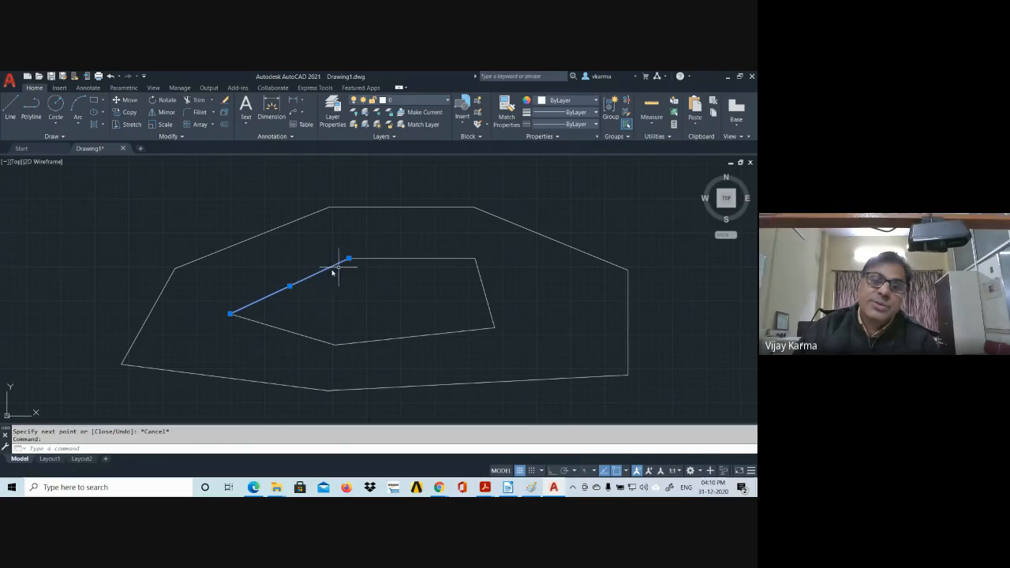
left_click(411, 255)
left_click(407, 260)
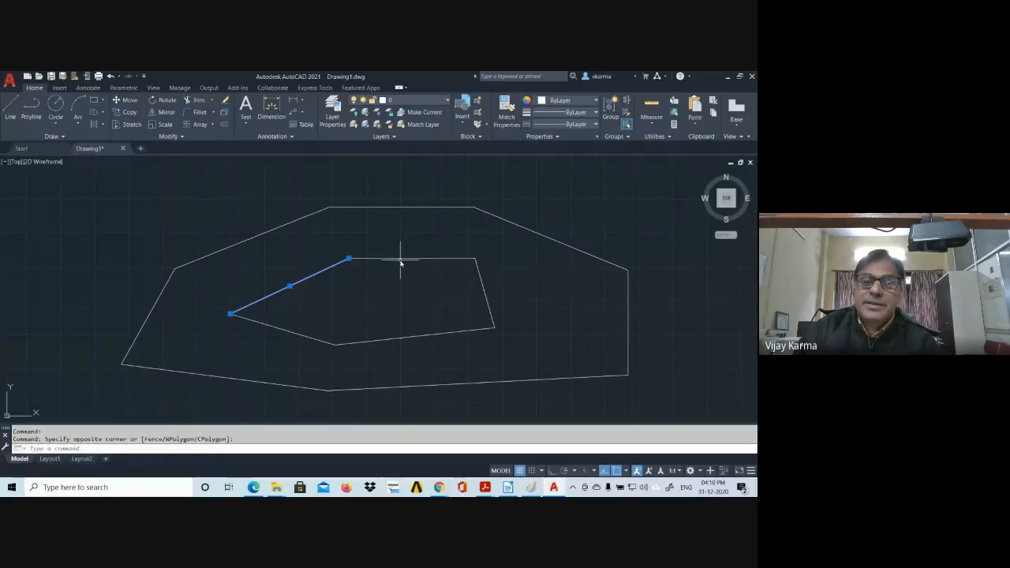
left_click(401, 259)
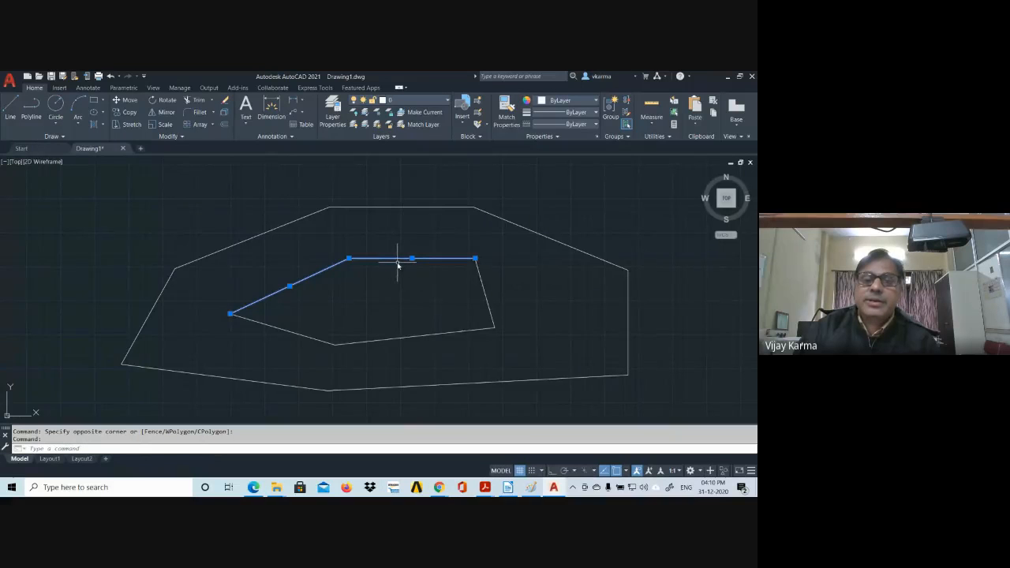
left_click(467, 289)
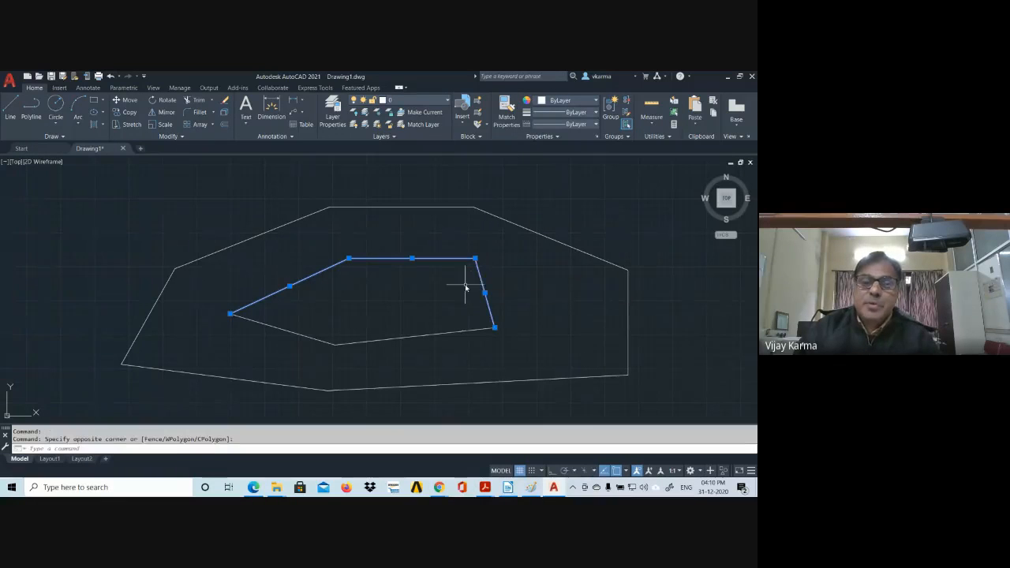
key("Escape")
key("Escape")
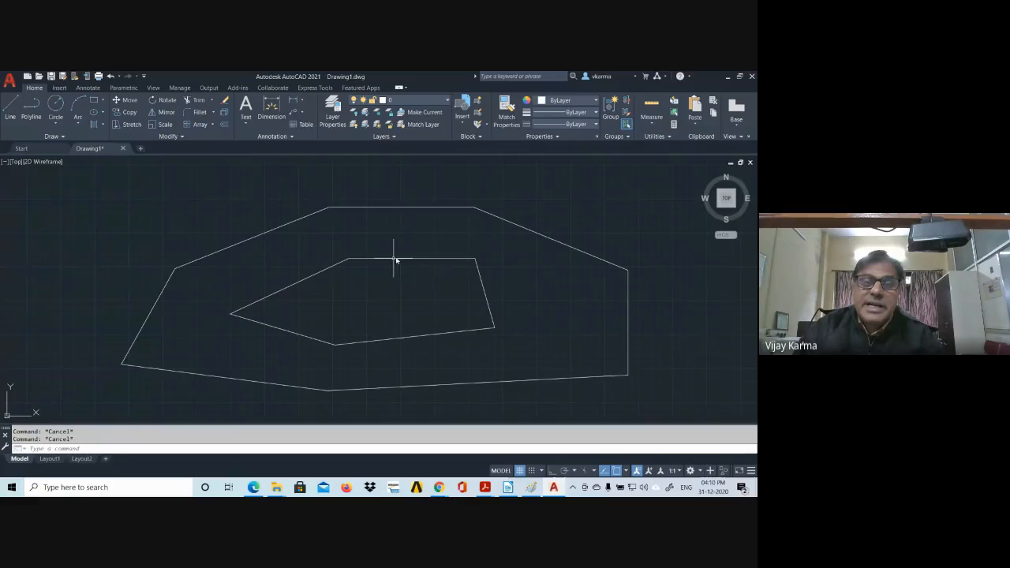
Step: Erase the outer polyline and the inner outline's upper-left sloping line
left_click(210, 254)
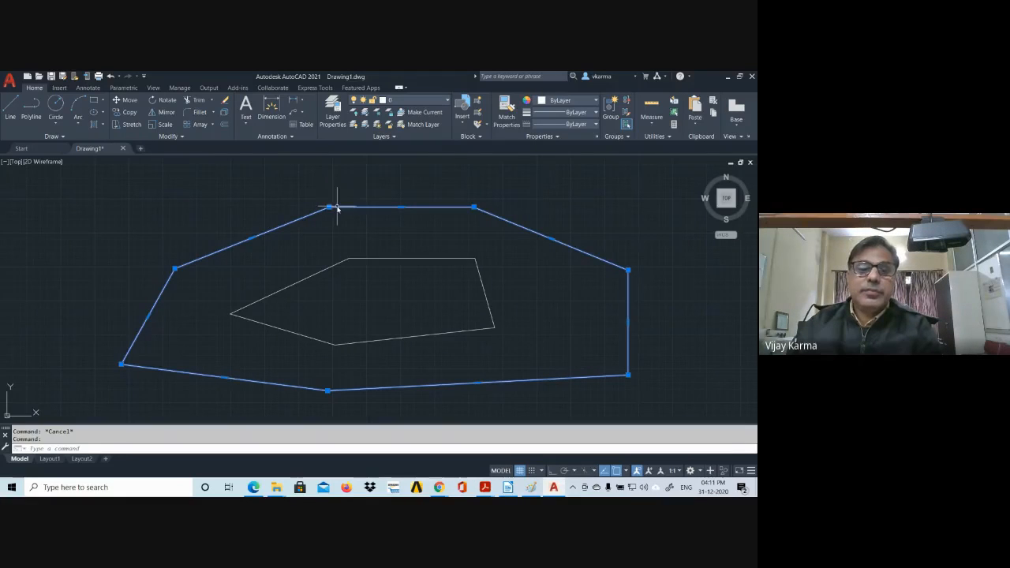
key("Delete")
left_click(337, 261)
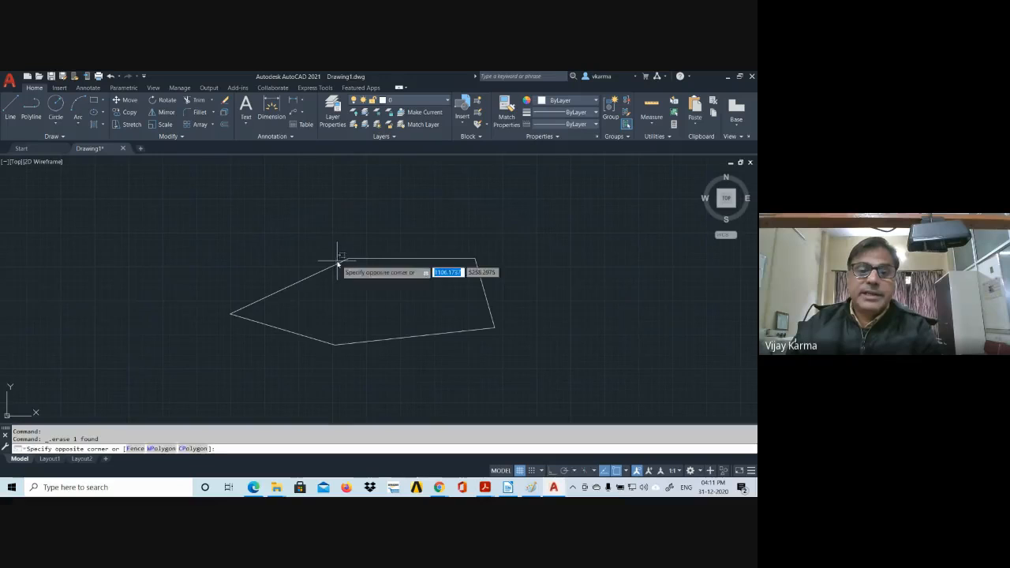
left_click(244, 227)
left_click(311, 278)
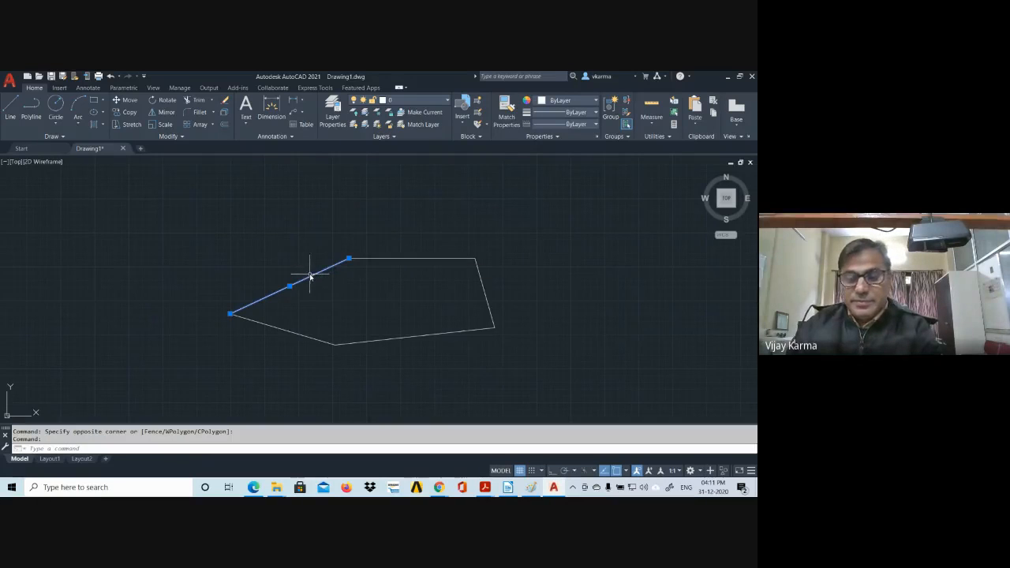
key("Delete")
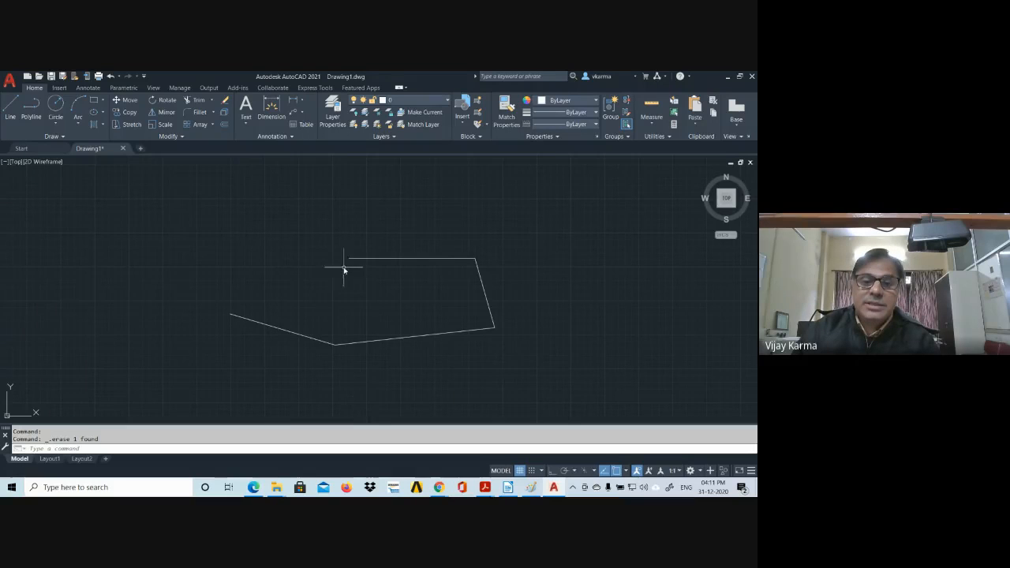
Step: Try a window selection fully enclosing the four remaining lines, and clear the selection
left_click(176, 190)
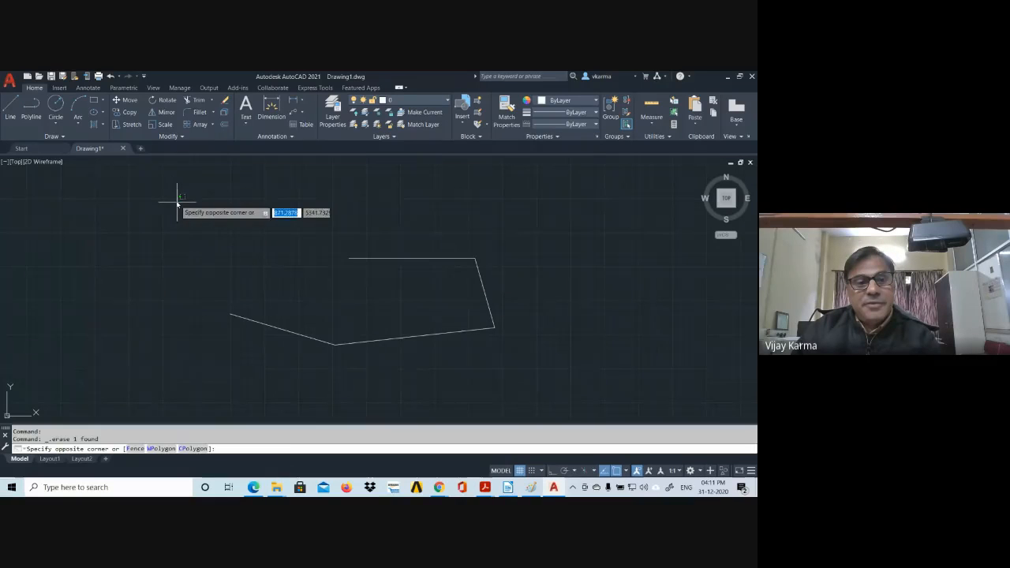
left_click(537, 367)
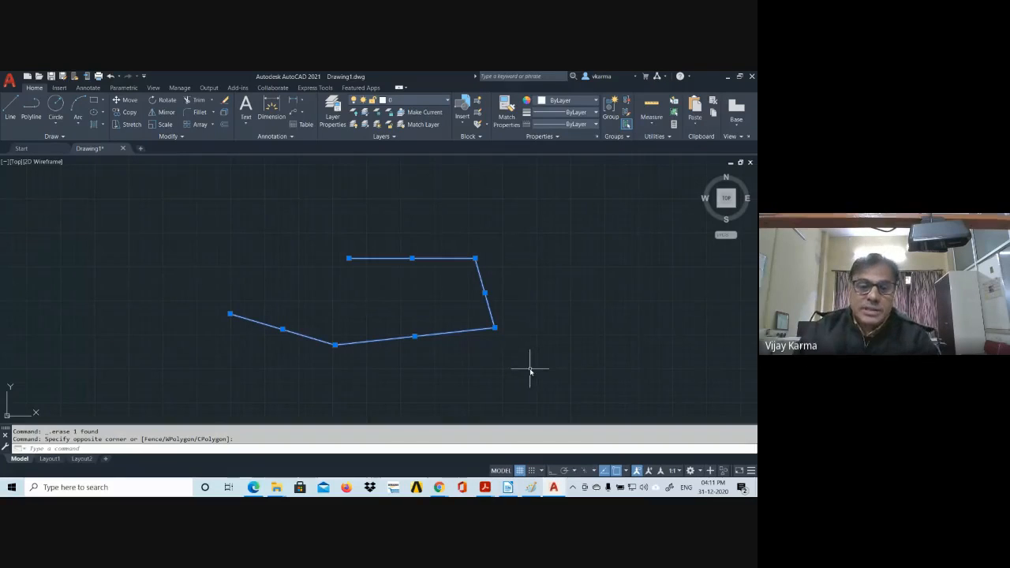
key("Escape")
key("Escape")
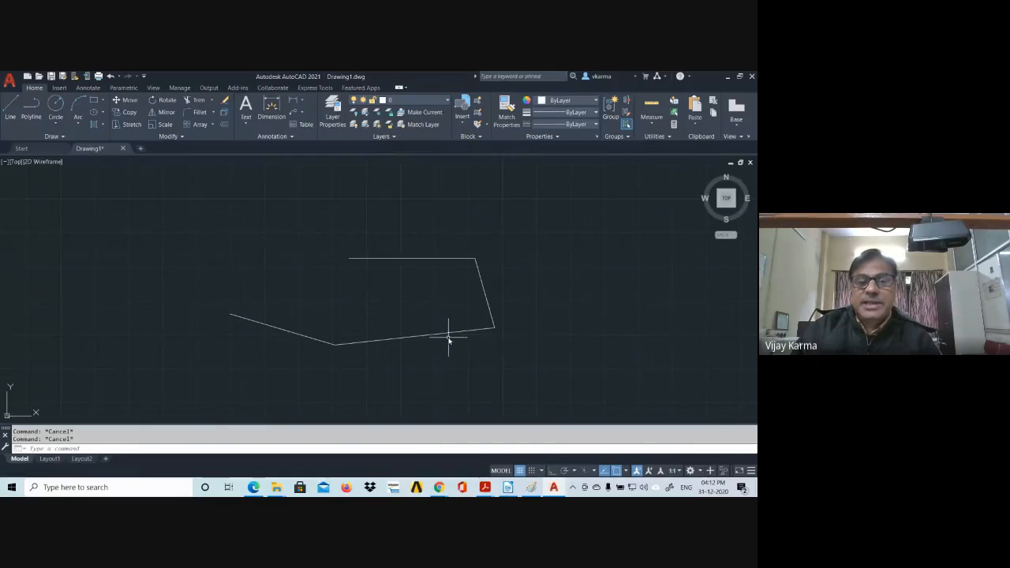
Step: Try a crossing selection over the right-hand line and the long lower line, and clear the selection
left_click(580, 356)
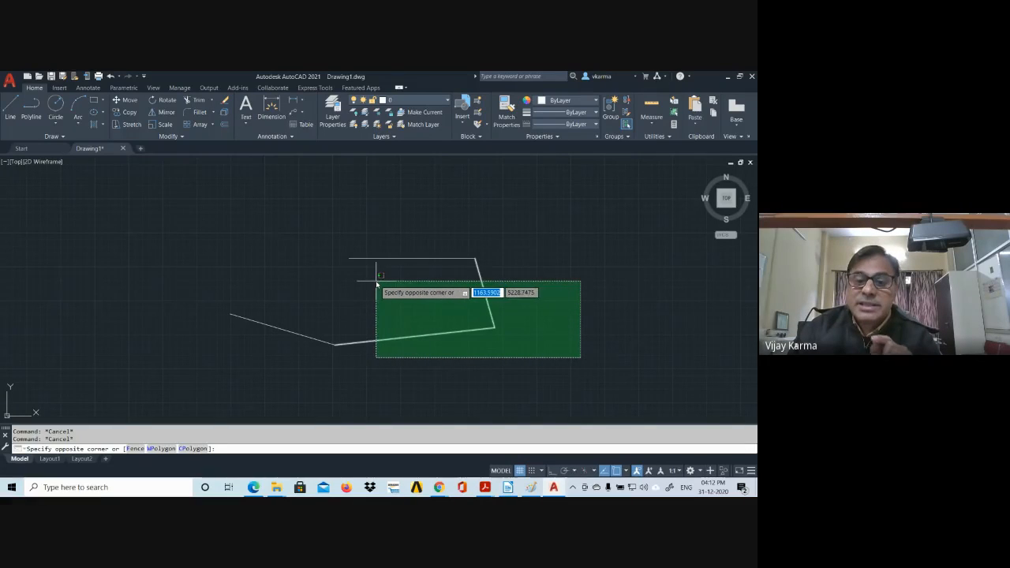
left_click(424, 301)
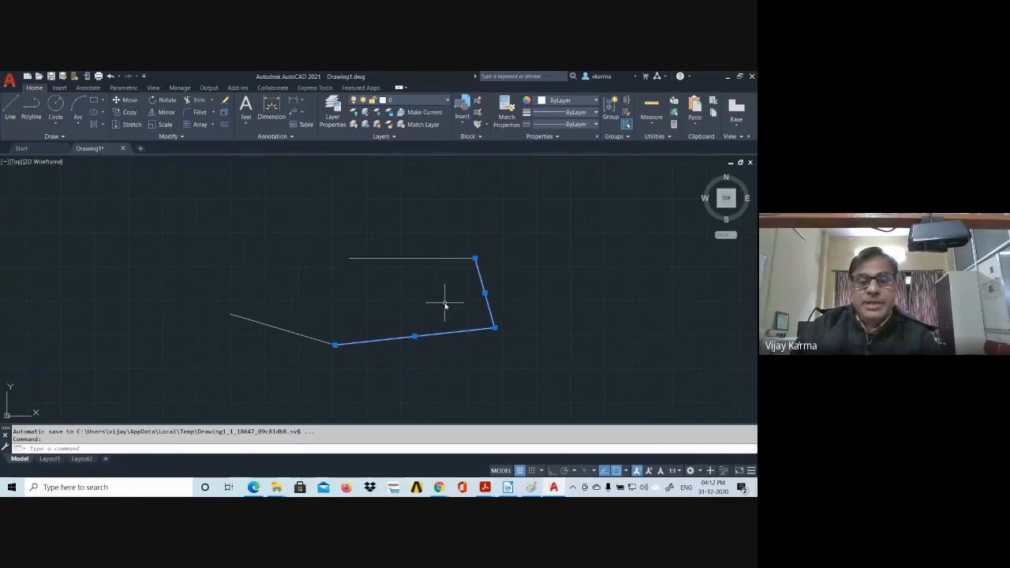
key("Escape")
key("Escape")
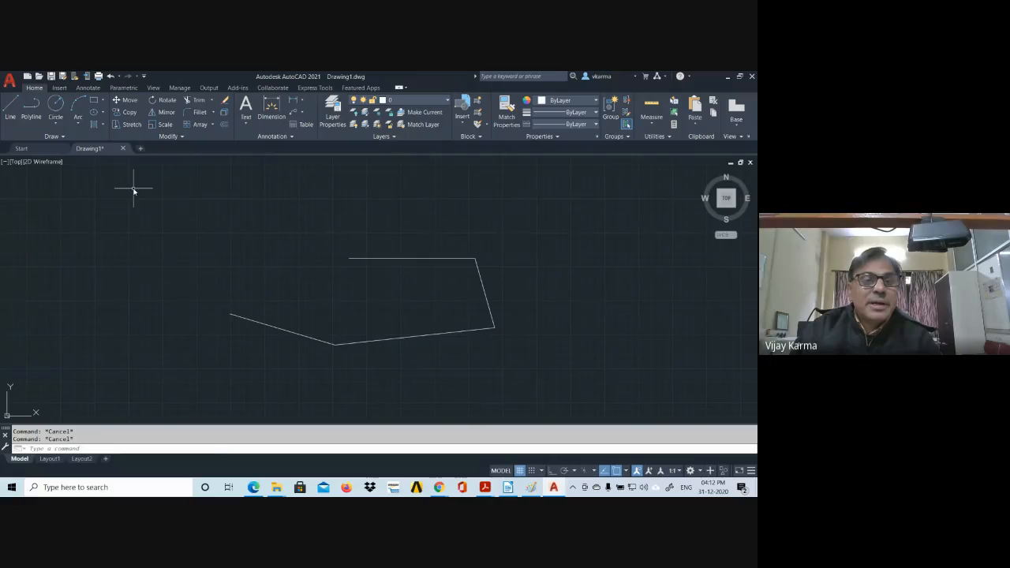
Step: Try a window selection that fully encloses only the lower-left line, start a second similar window, and cancel the selection
left_click(133, 188)
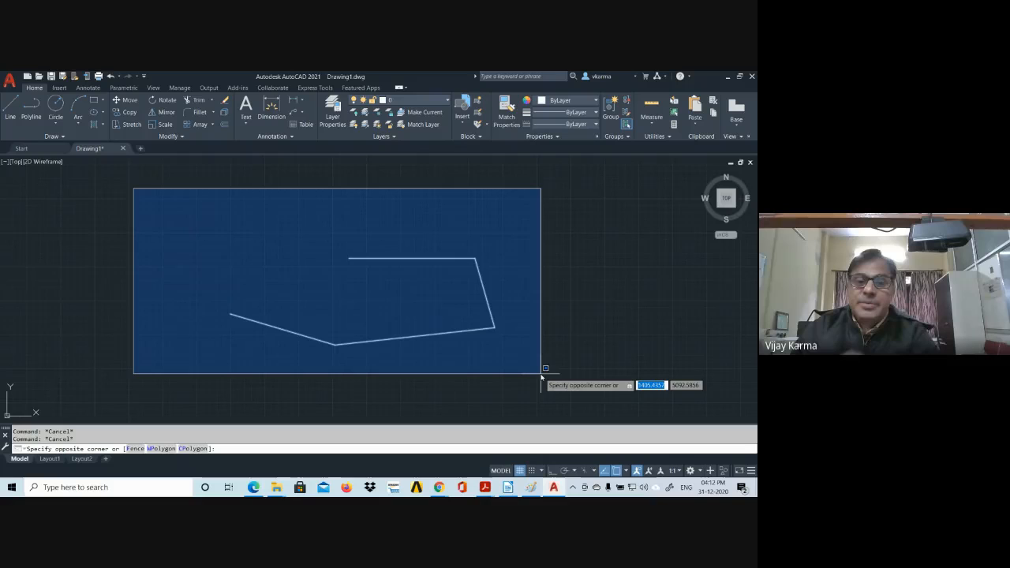
left_click(427, 361)
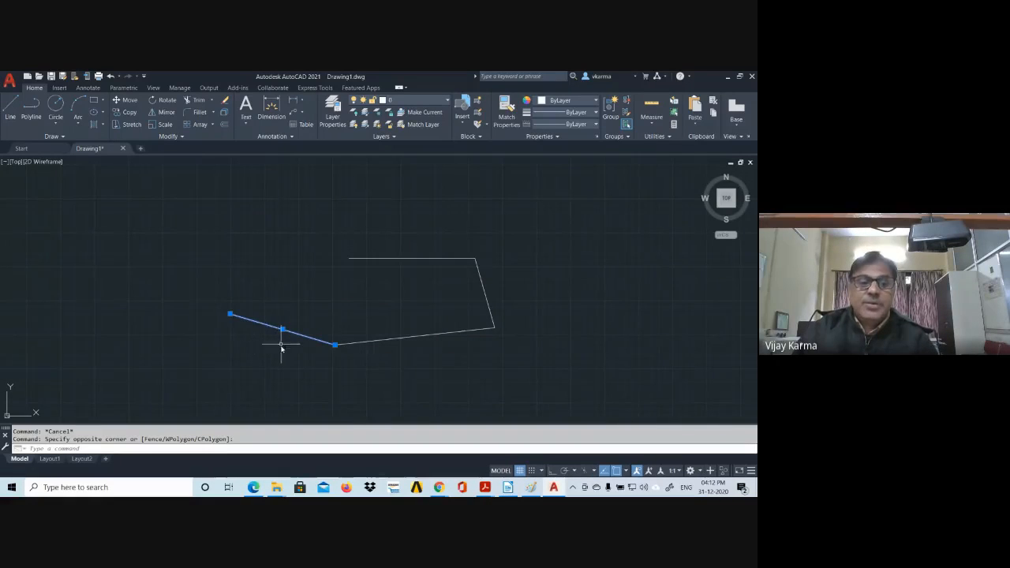
left_click(127, 185)
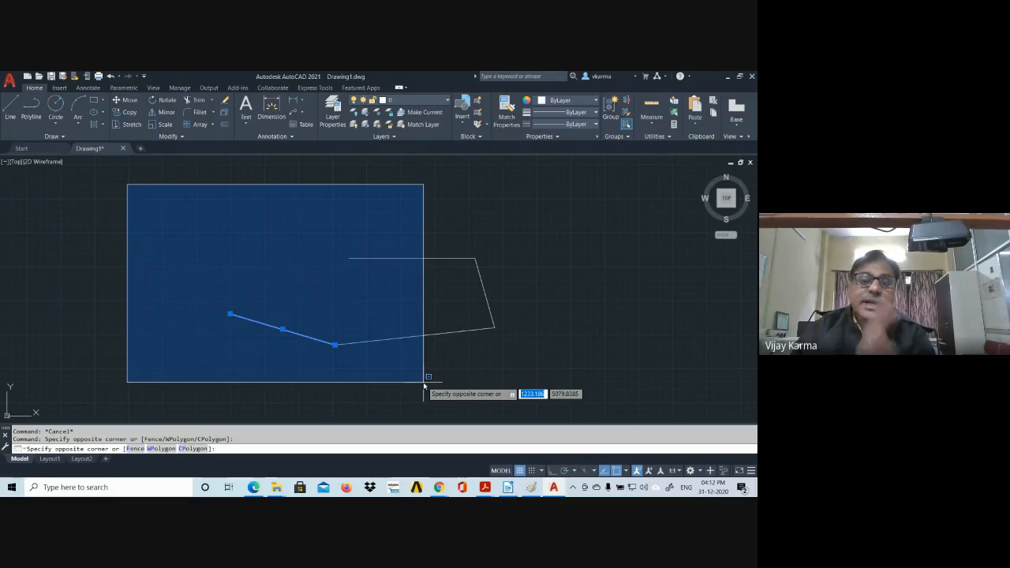
key("Escape")
key("Escape")
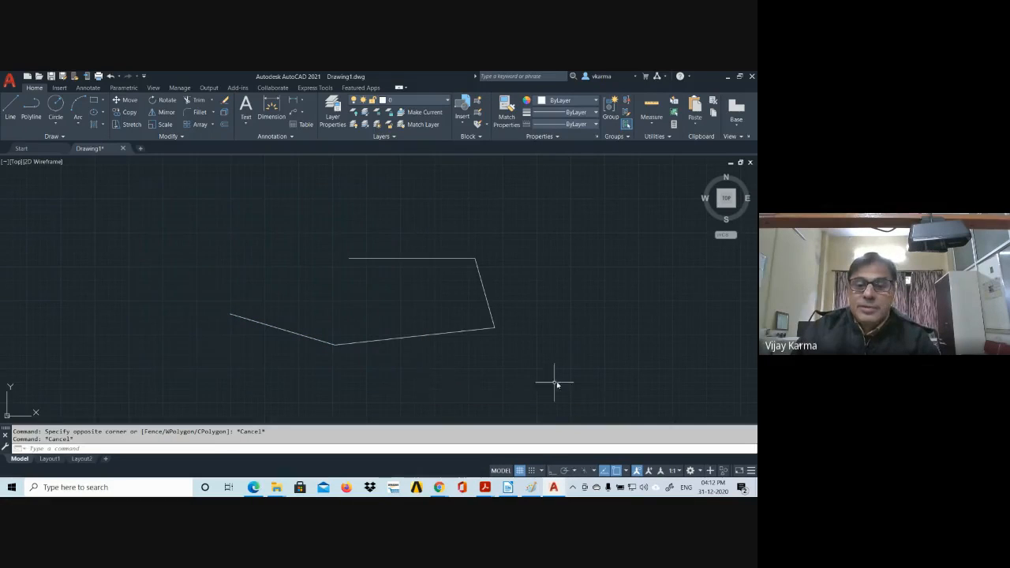
Step: Repeat the crossing selection from below the lower-right corner up to just beneath the upper horizontal line, and clear it
left_click(583, 379)
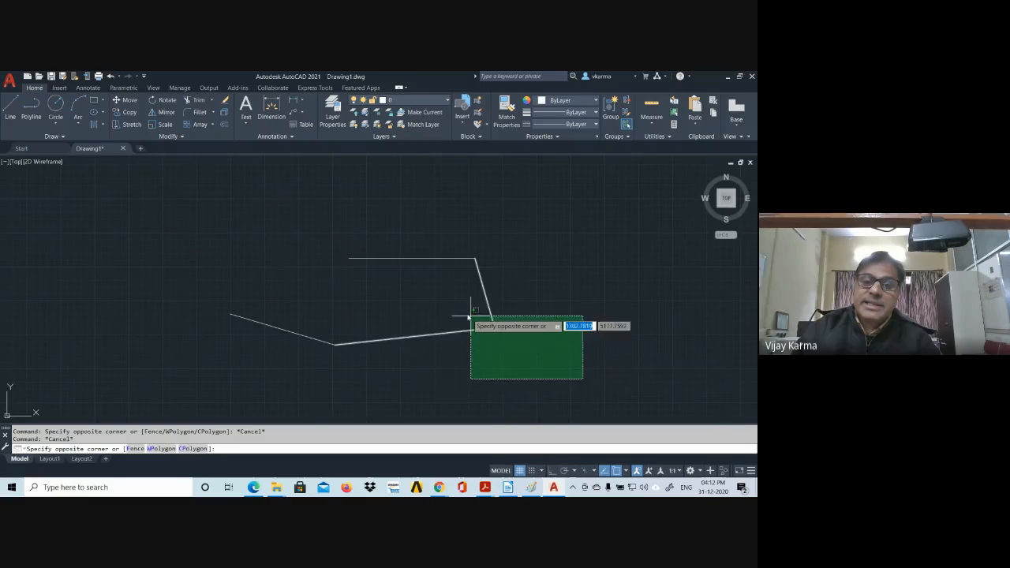
left_click(357, 272)
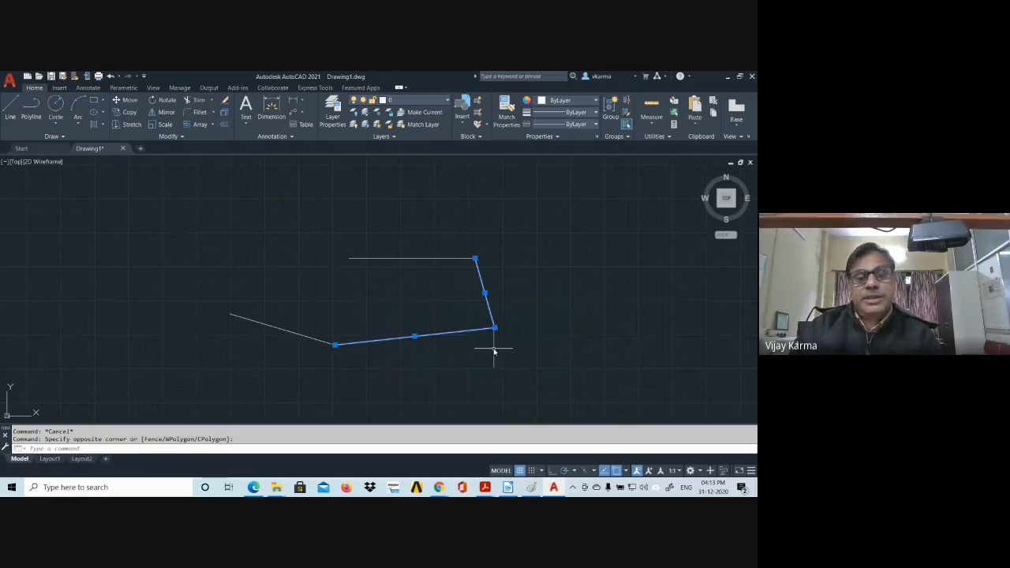
key("Escape")
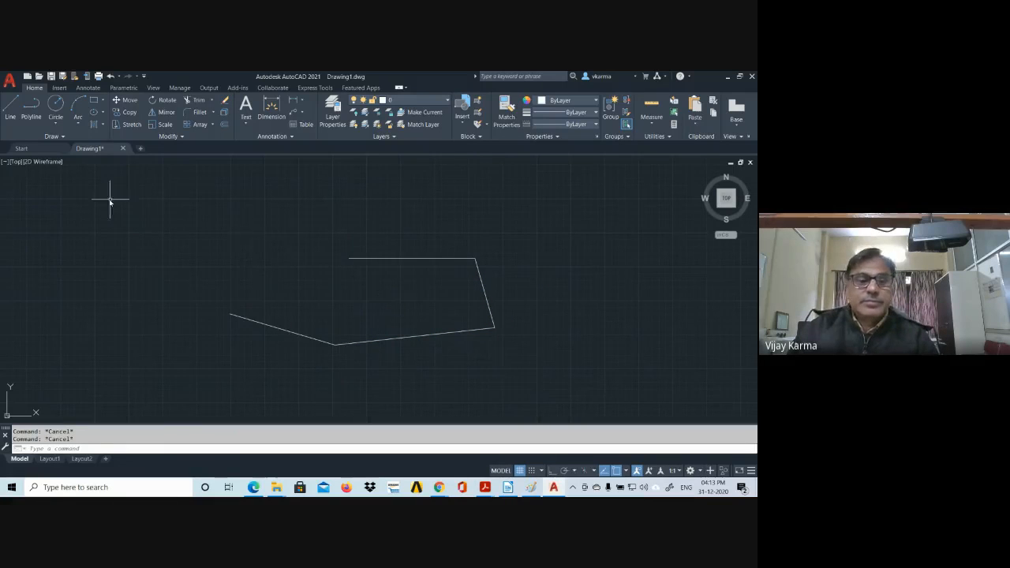
Step: Erase all four remaining lines using a window selection that fully encloses them
left_click(146, 204)
left_click(544, 367)
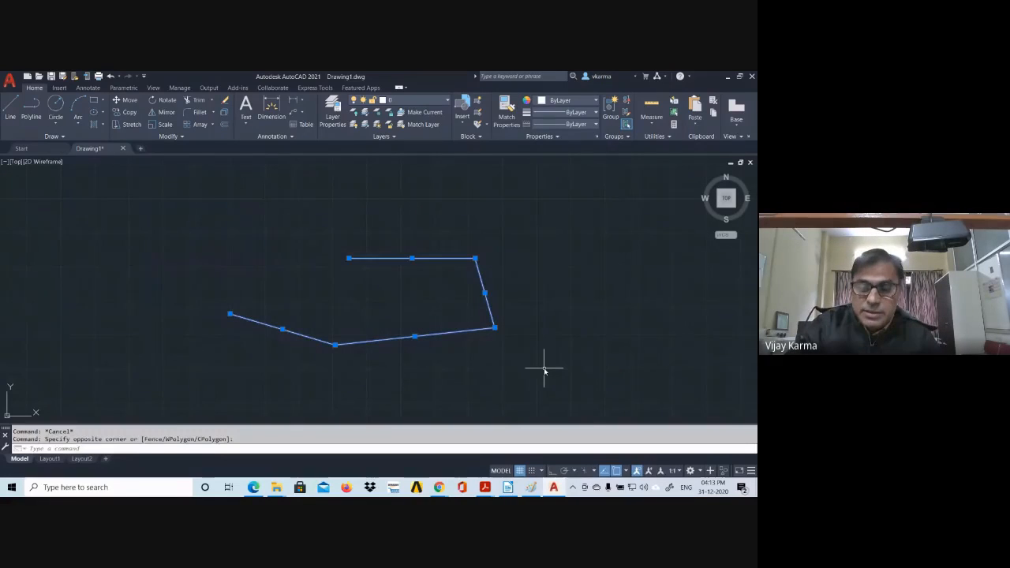
key("Delete")
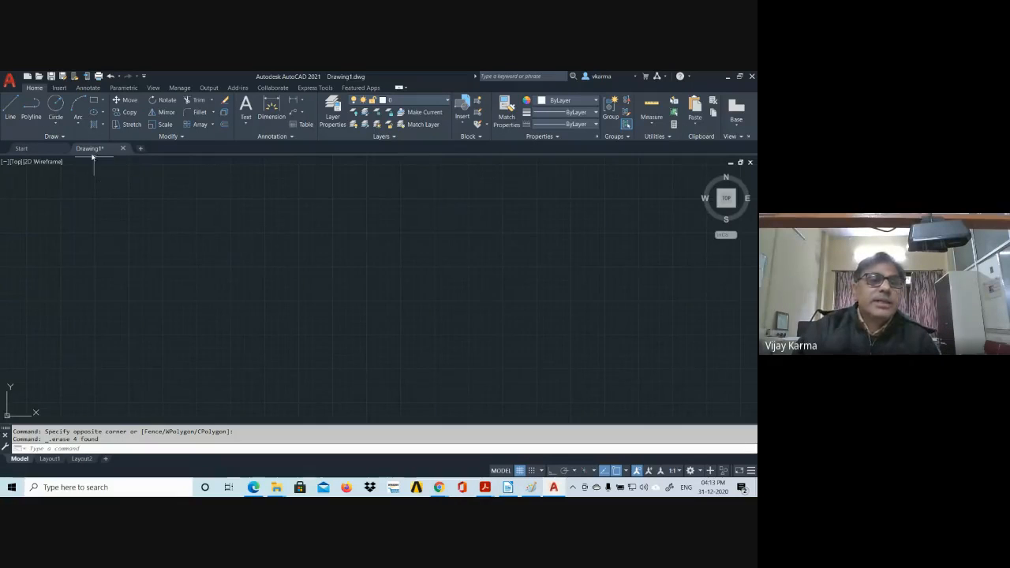
Step: Draw a circle by centre and radius near the middle of the drawing area, with a radius of 200
left_click(56, 125)
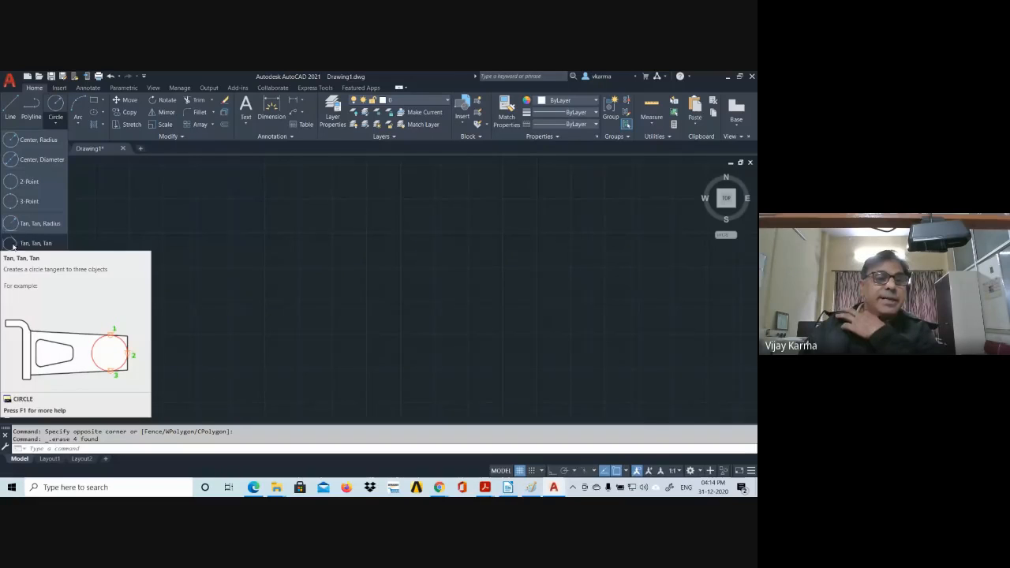
left_click(24, 144)
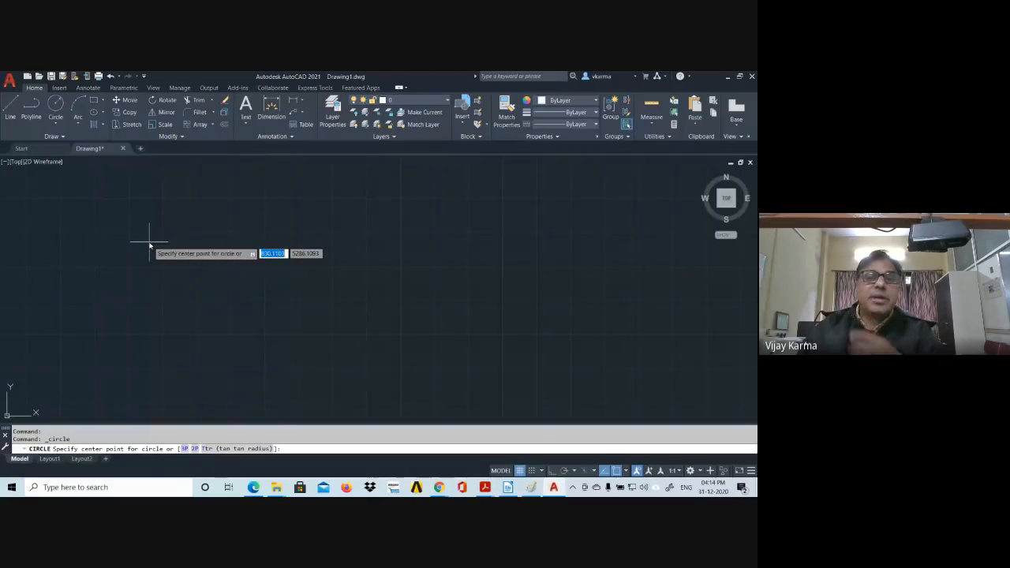
left_click(344, 272)
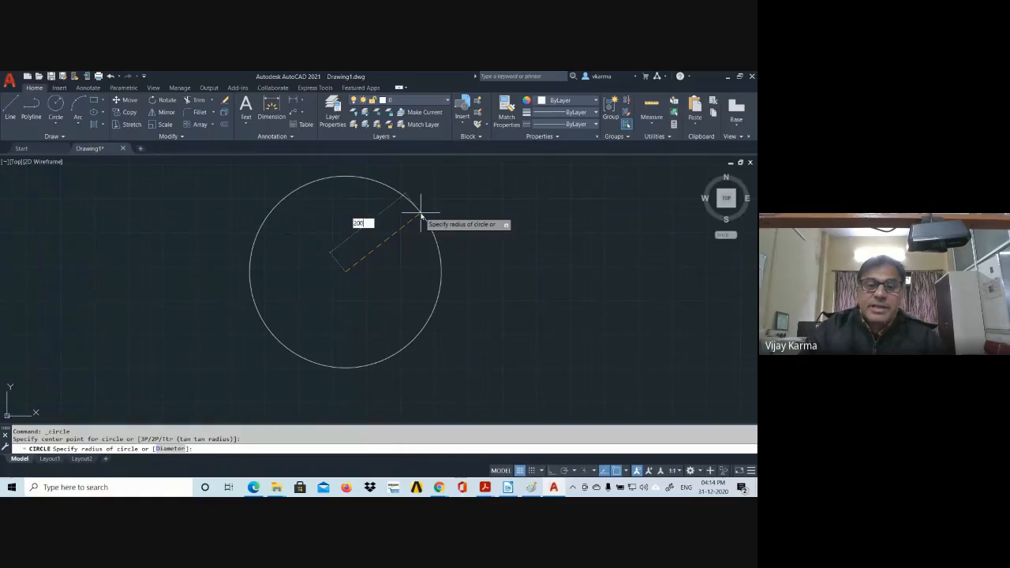
key("Return")
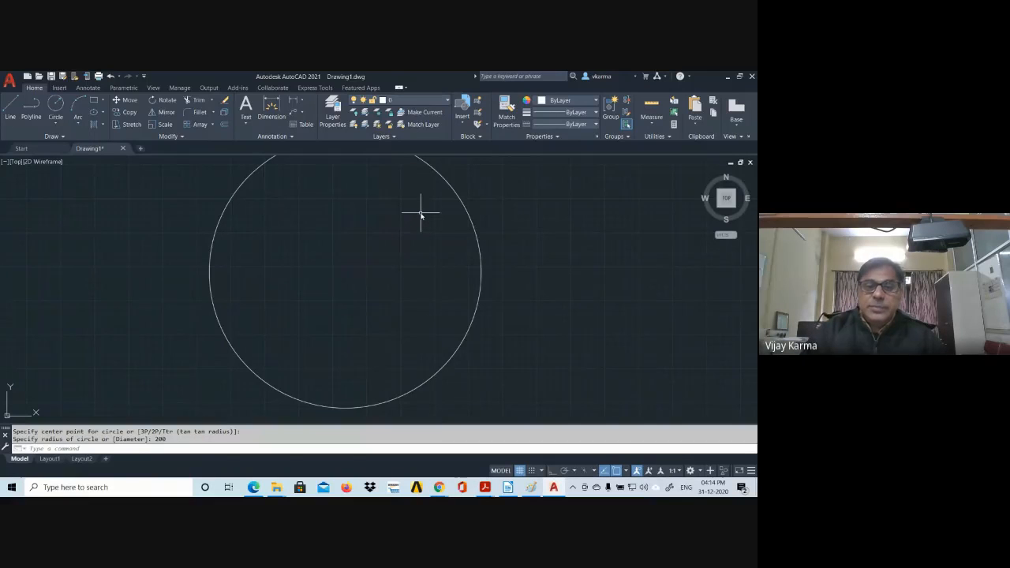
scroll(435, 262, "down", 2)
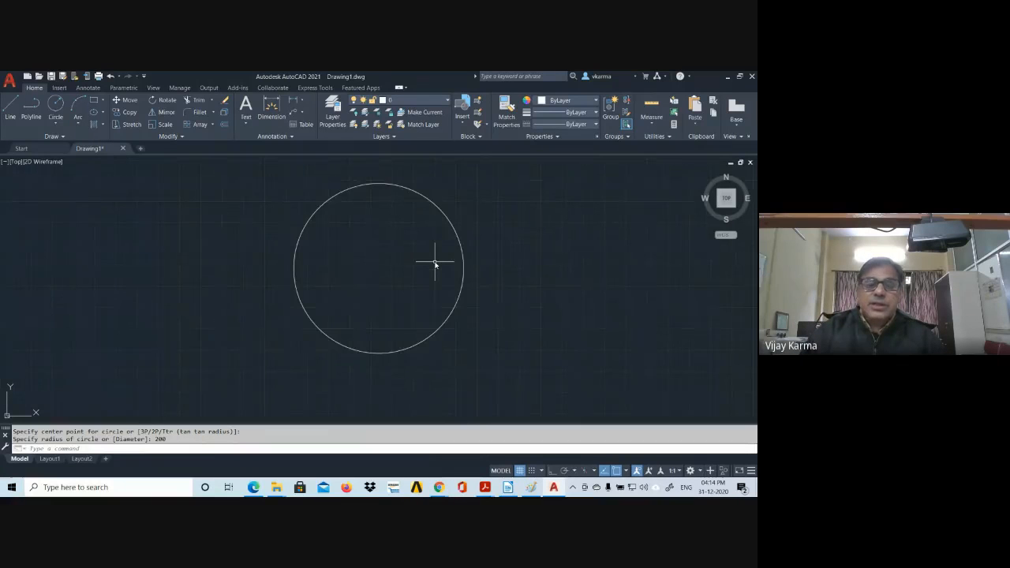
Step: Select the circle directly and clear the selection, and erase it using a window selection that fully encloses it
left_click(429, 204)
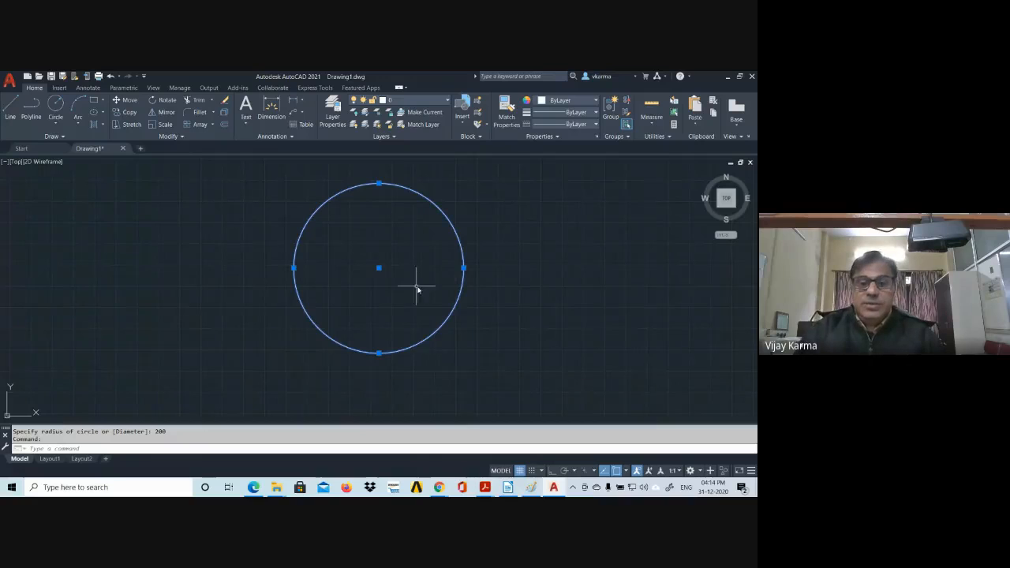
key("Escape")
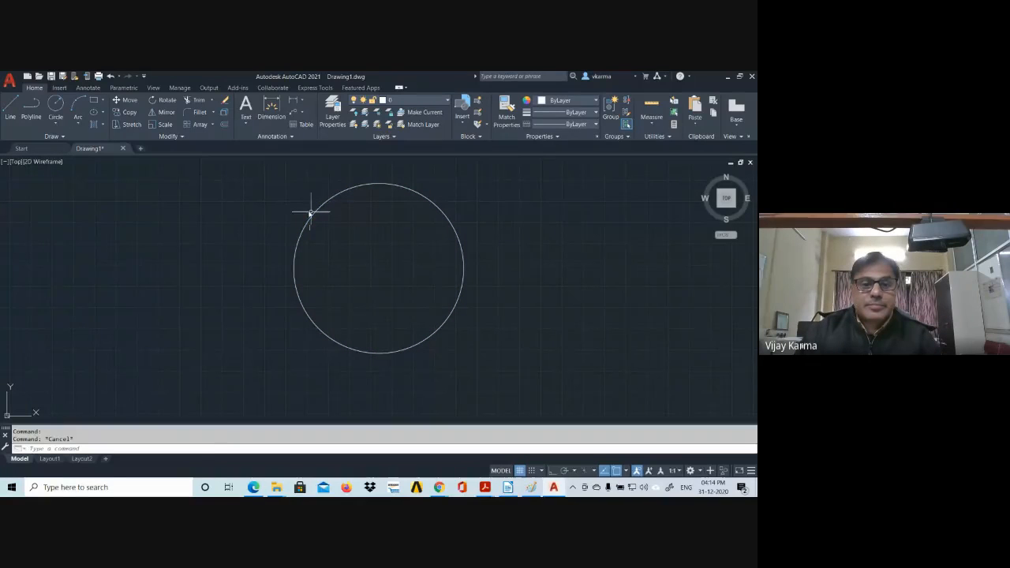
left_click(289, 200)
left_click(344, 237)
left_click(538, 348)
left_click(399, 288)
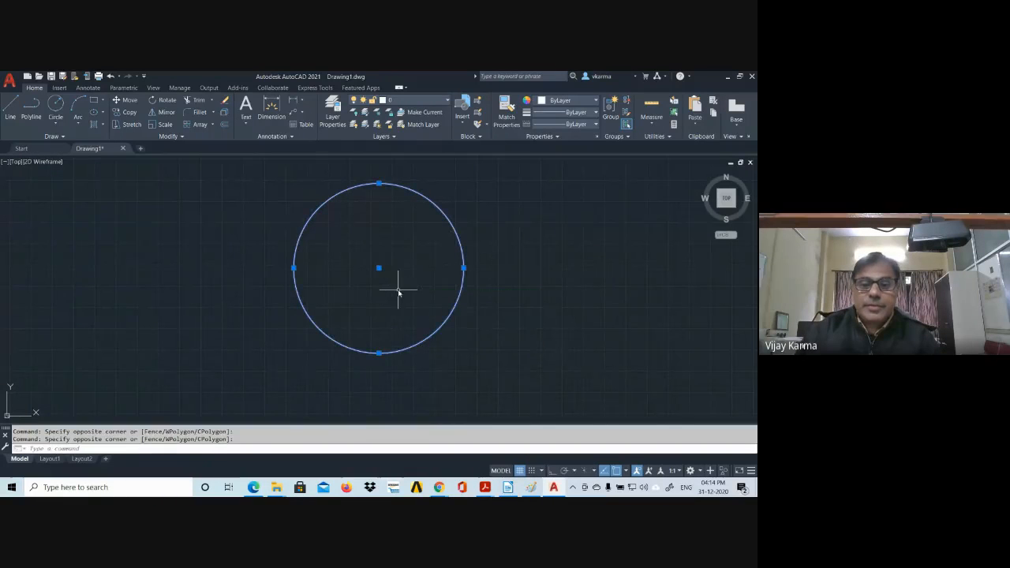
key("Delete")
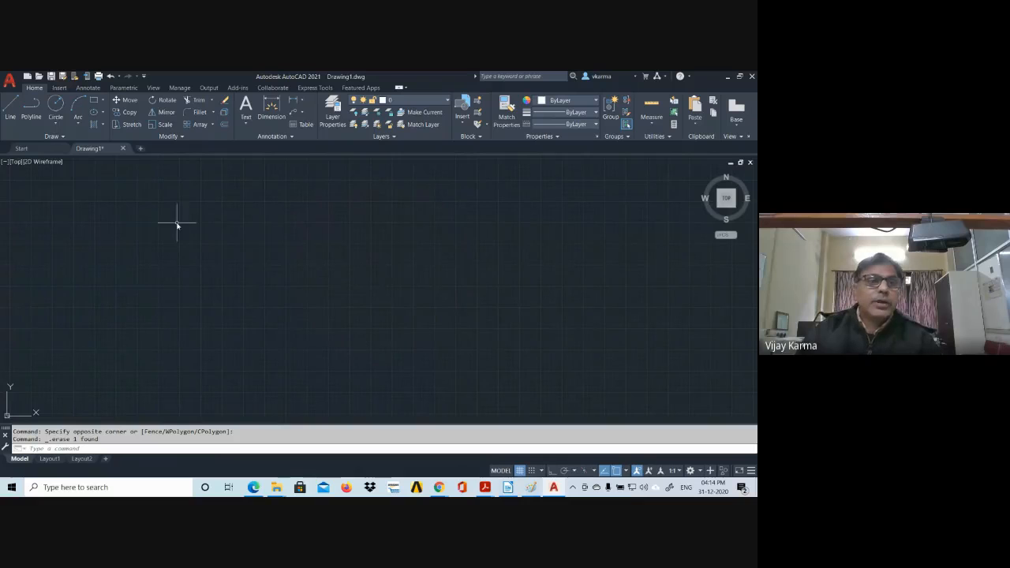
Step: Draw a circle with the Center, Diameter method in the middle of the empty drawing area, picking its diameter freehand
left_click(55, 125)
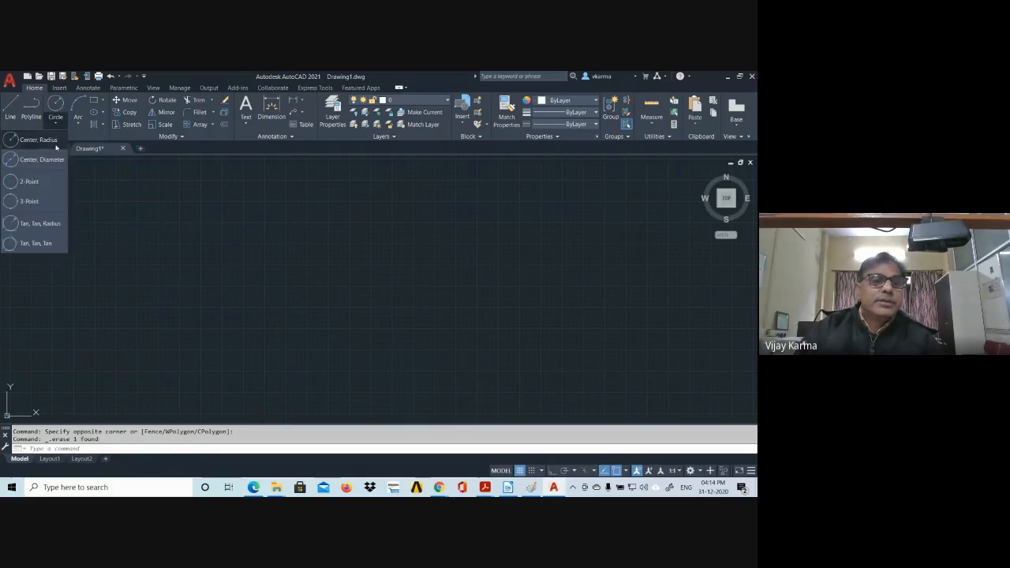
left_click(49, 142)
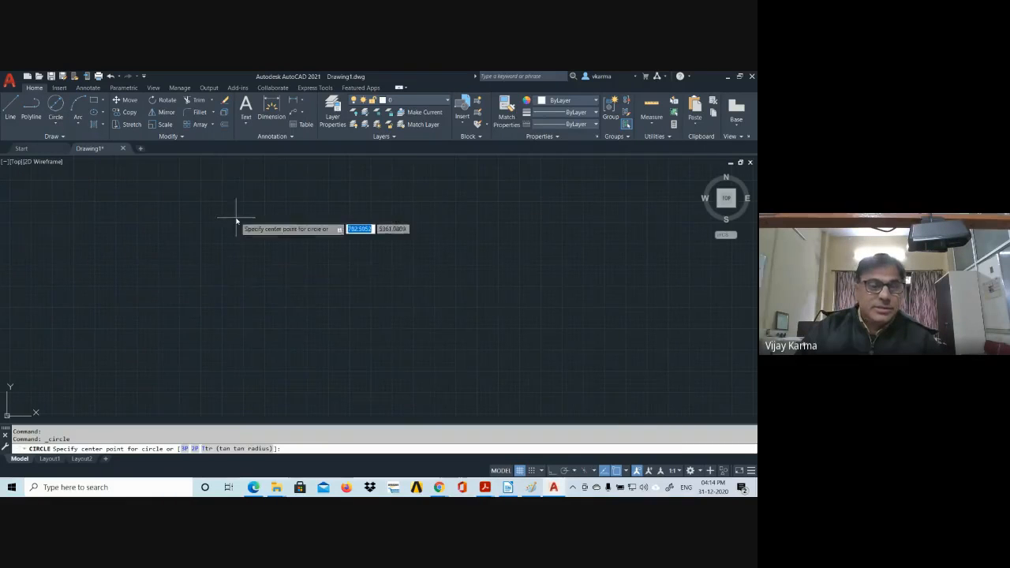
left_click(311, 272)
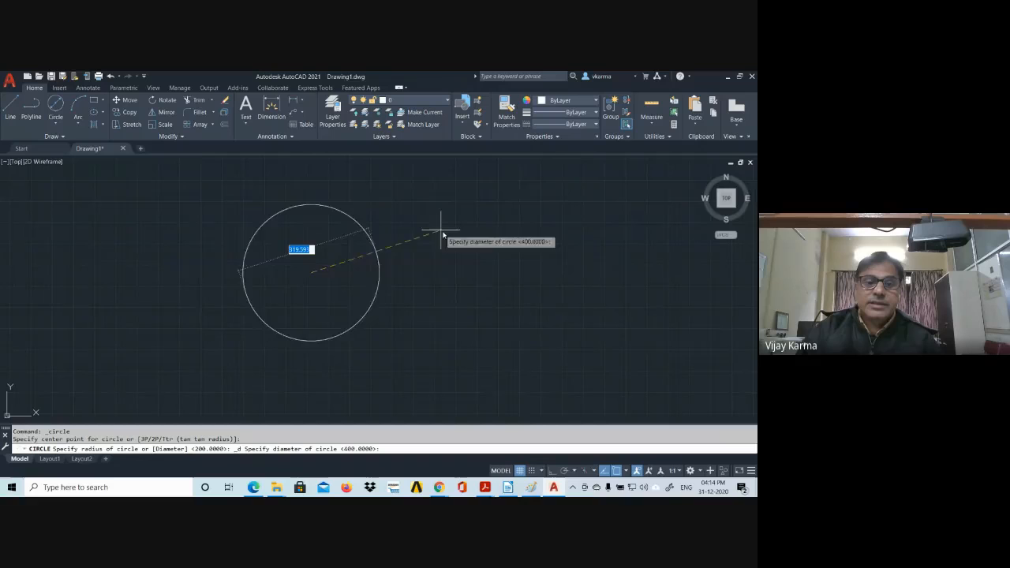
left_click(491, 265)
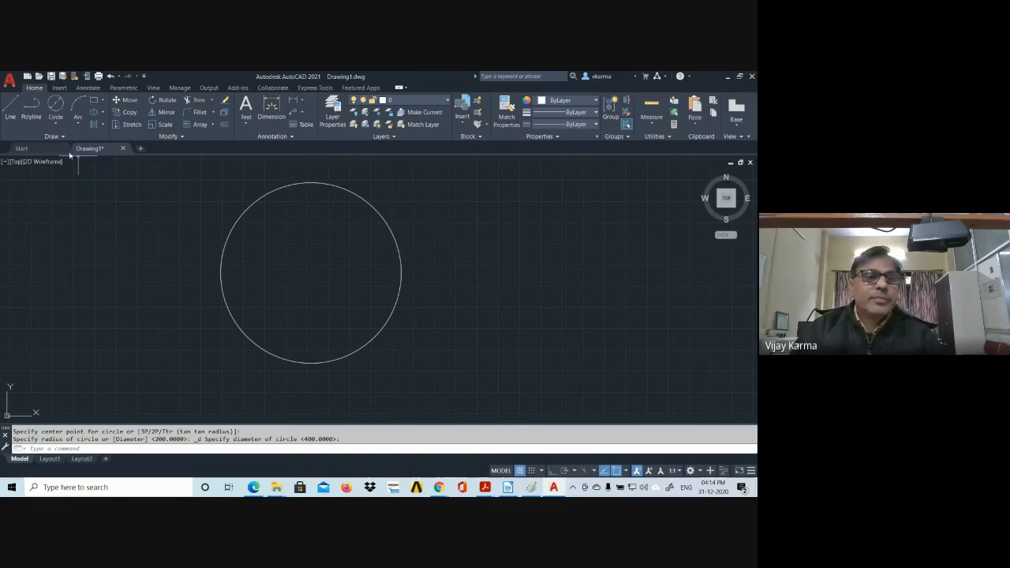
Step: Draw a 2-Point circle of similar size to the right of the existing one, picking both diameter endpoints freehand
left_click(55, 124)
left_click(41, 181)
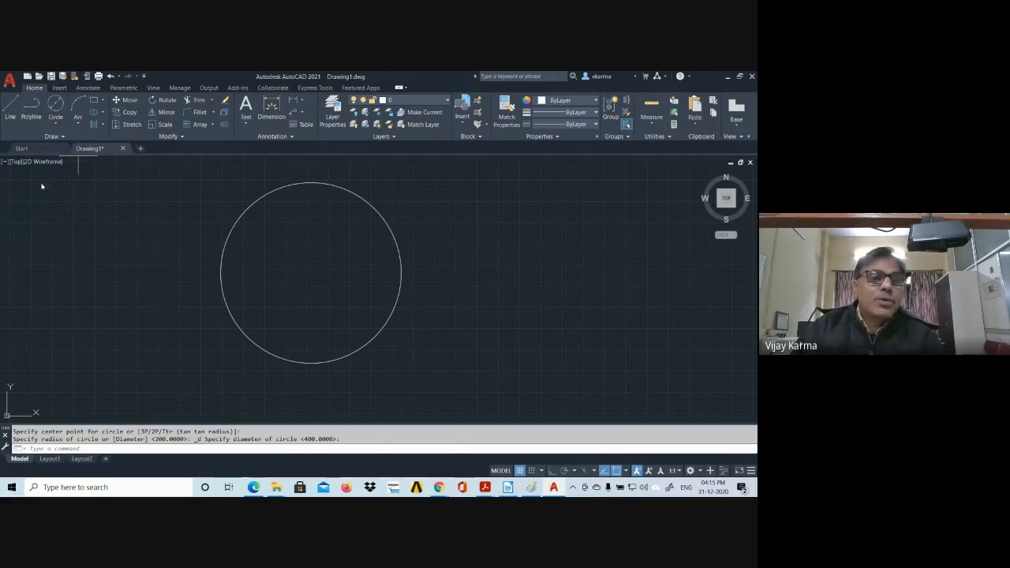
left_click(471, 281)
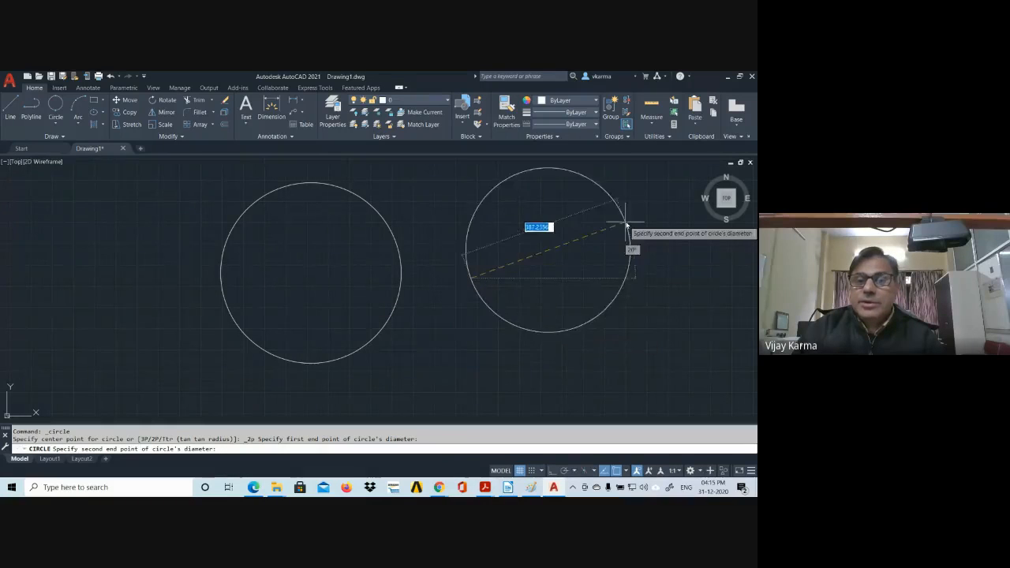
left_click(648, 205)
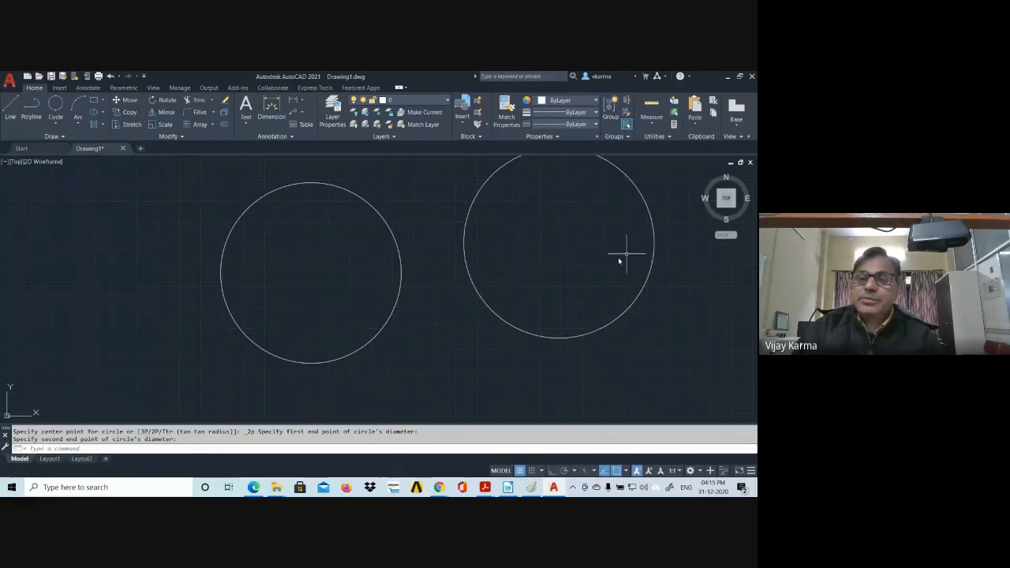
Step: Draw a 3-Point circle with a radius of about 143 to the left of the two existing circles
left_click(57, 129)
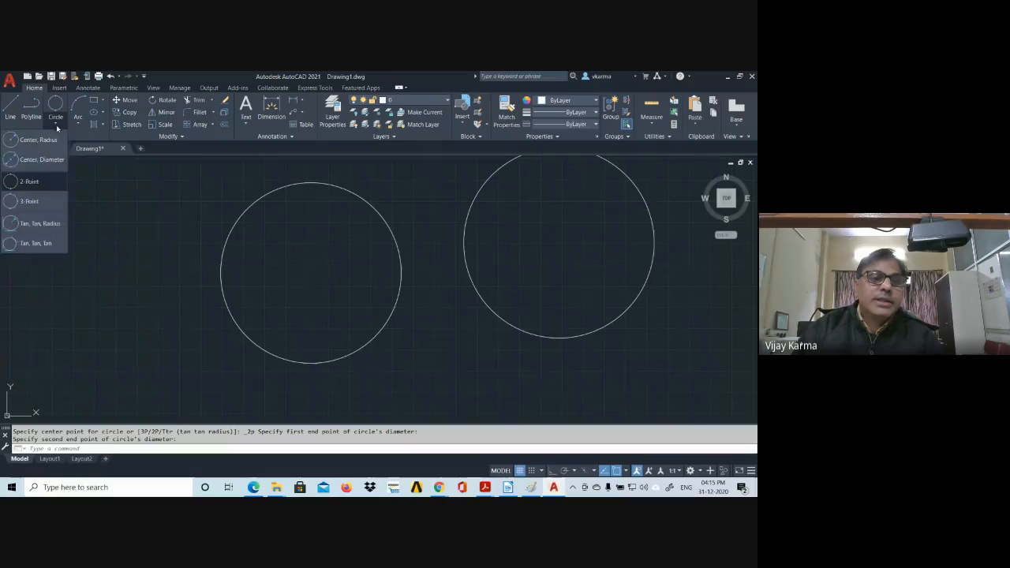
left_click(43, 201)
left_click(49, 231)
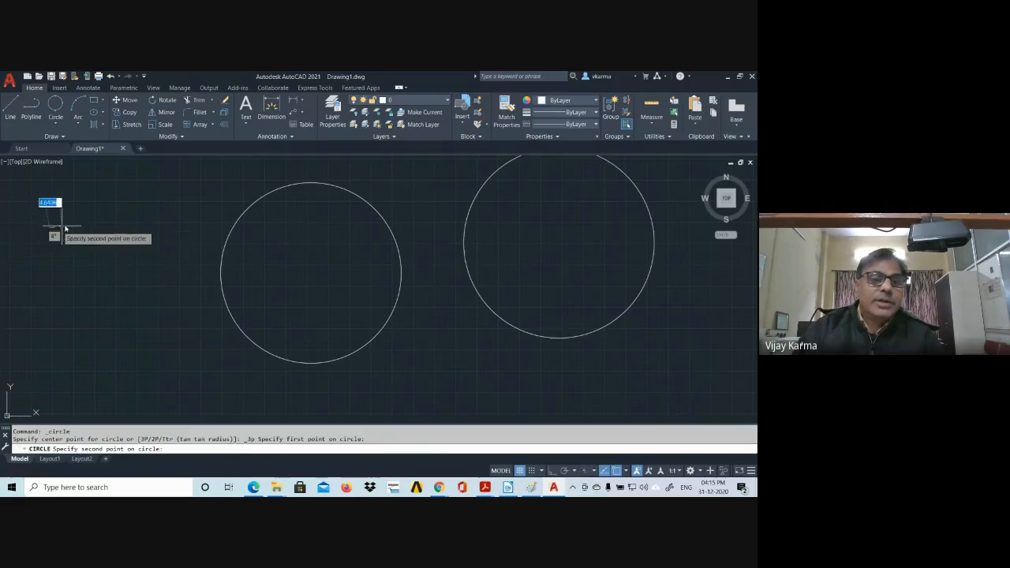
left_click(156, 207)
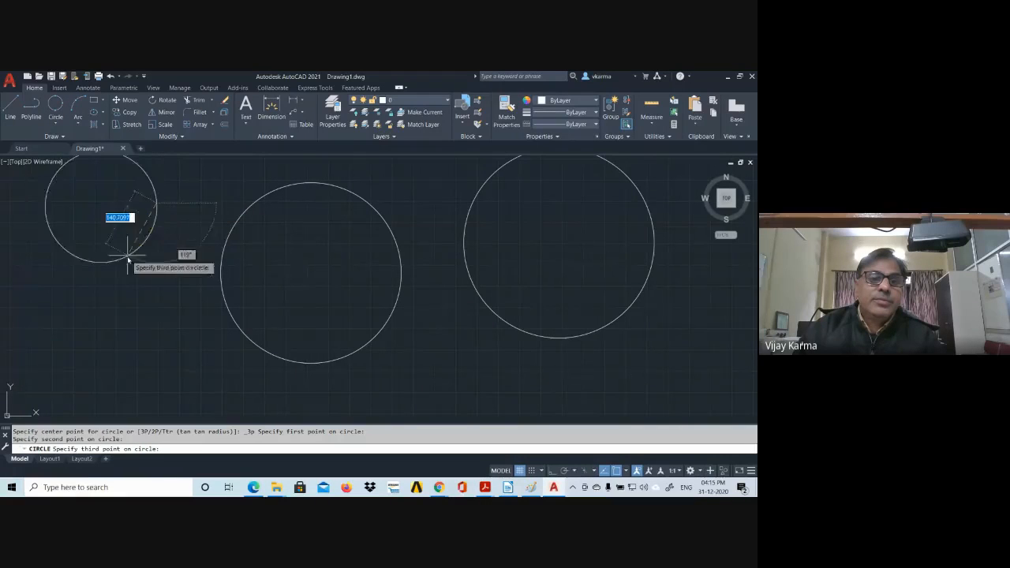
left_click(119, 303)
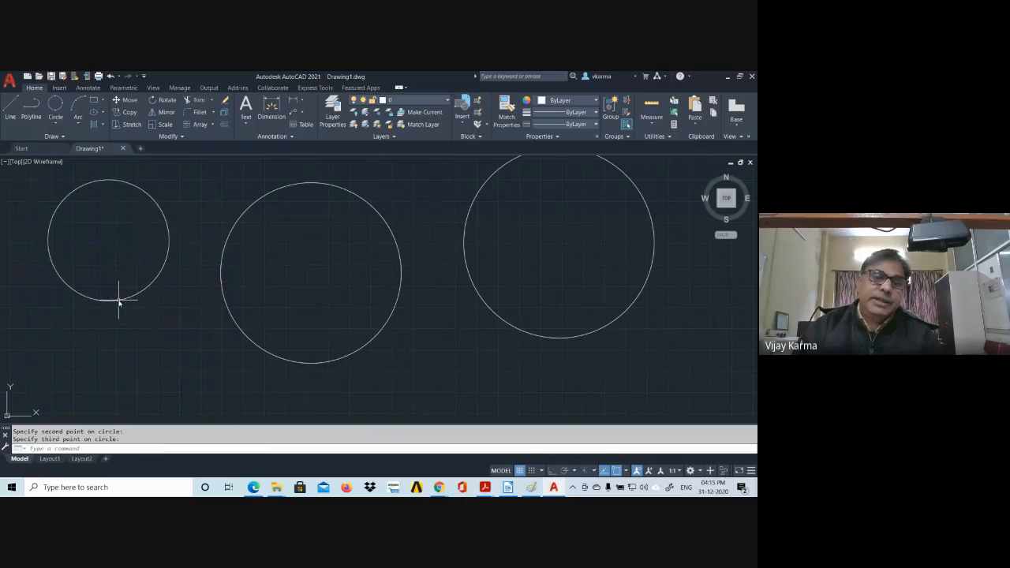
Step: Draw a Tan, Tan, Radius circle touching the undersides of the two larger circles, defining its radius by two picked points
left_click(55, 124)
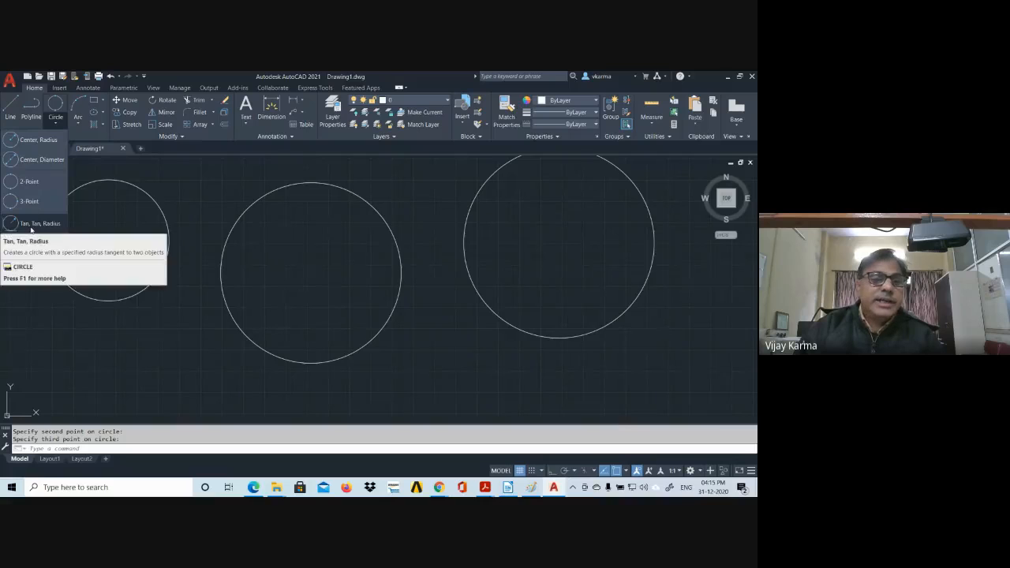
left_click(32, 226)
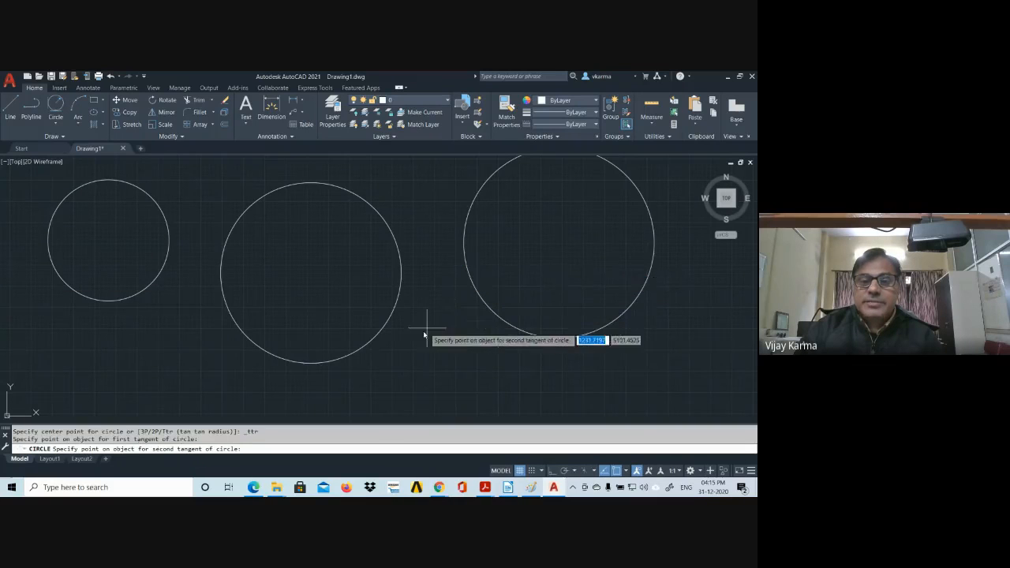
left_click(395, 321)
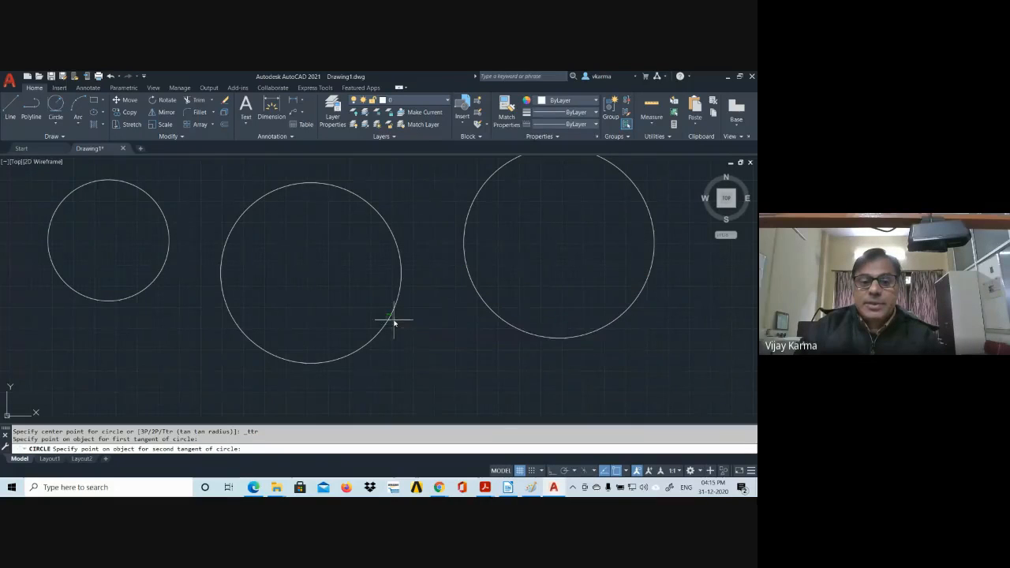
left_click(441, 342)
left_click(436, 243)
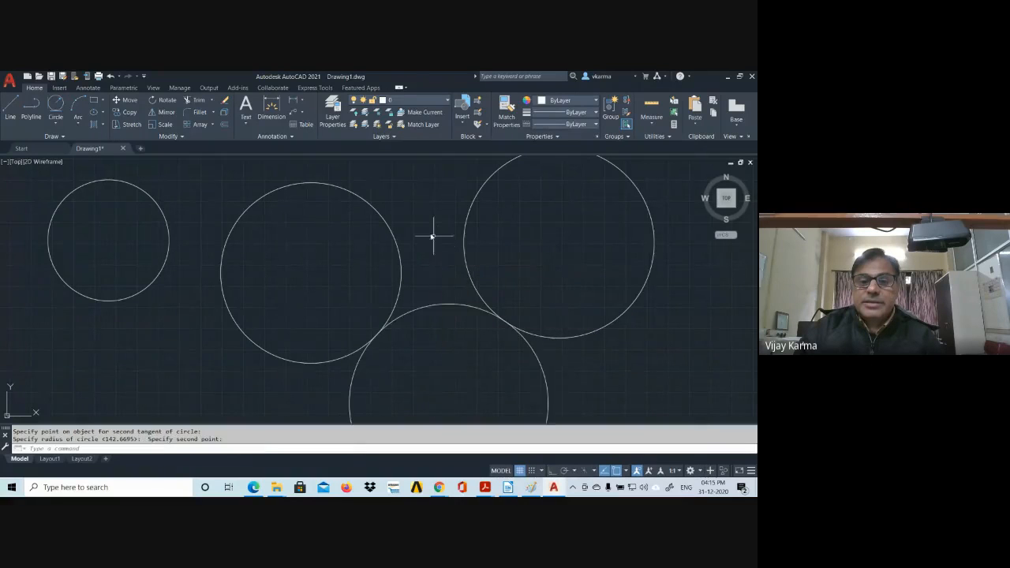
Step: Draw a Tan, Tan, Tan circle below the group, tangent to the small left circle, the middle circle and the lowest circle
scroll(492, 343, "down", 2)
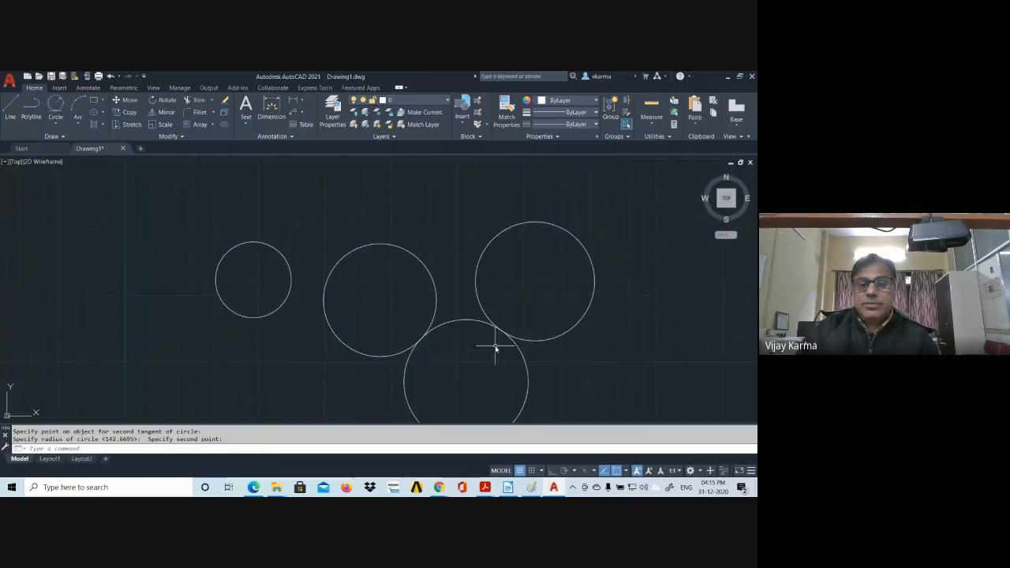
scroll(492, 339, "up", 2)
scroll(491, 341, "down", 4)
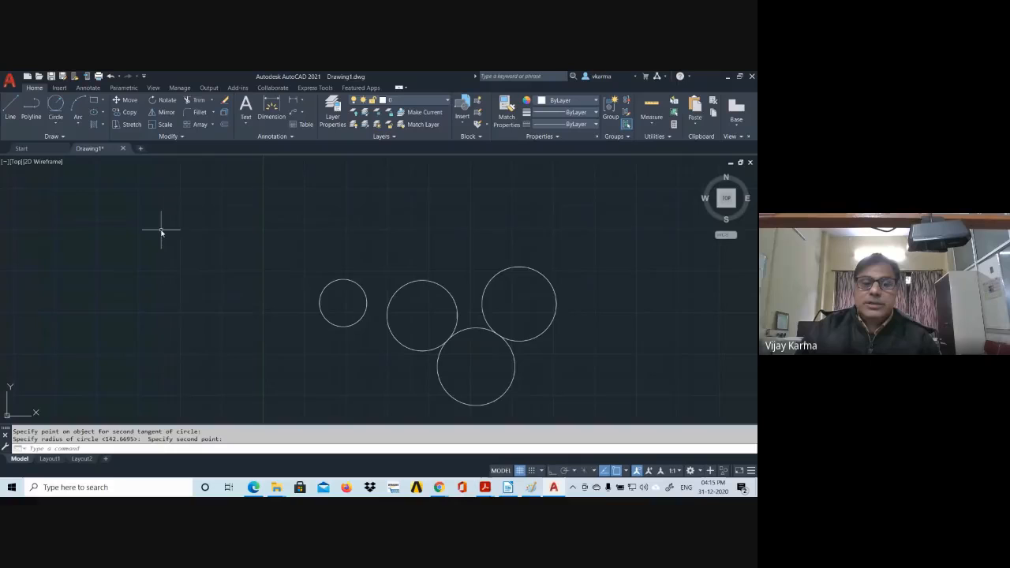
left_click(56, 124)
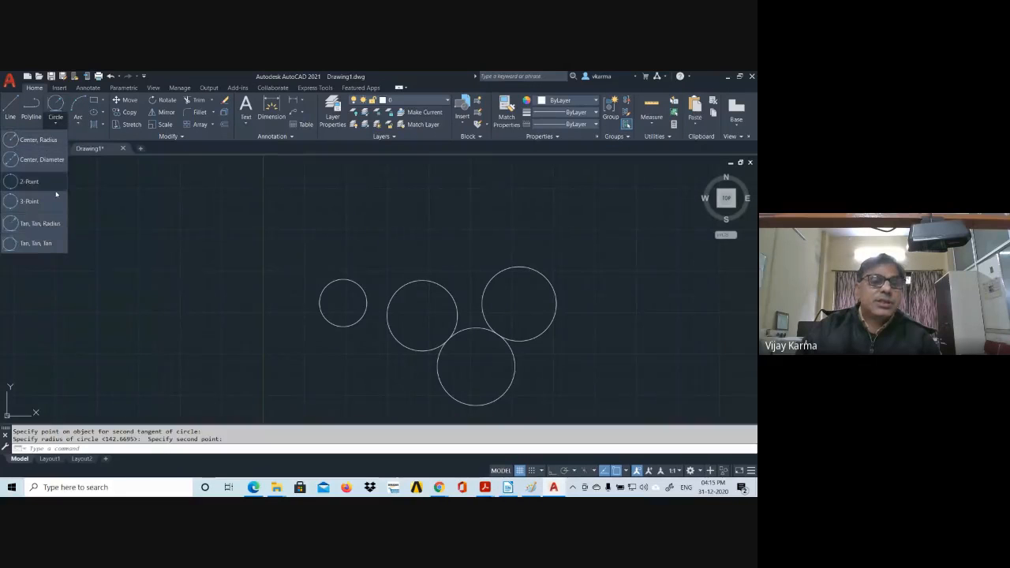
left_click(46, 244)
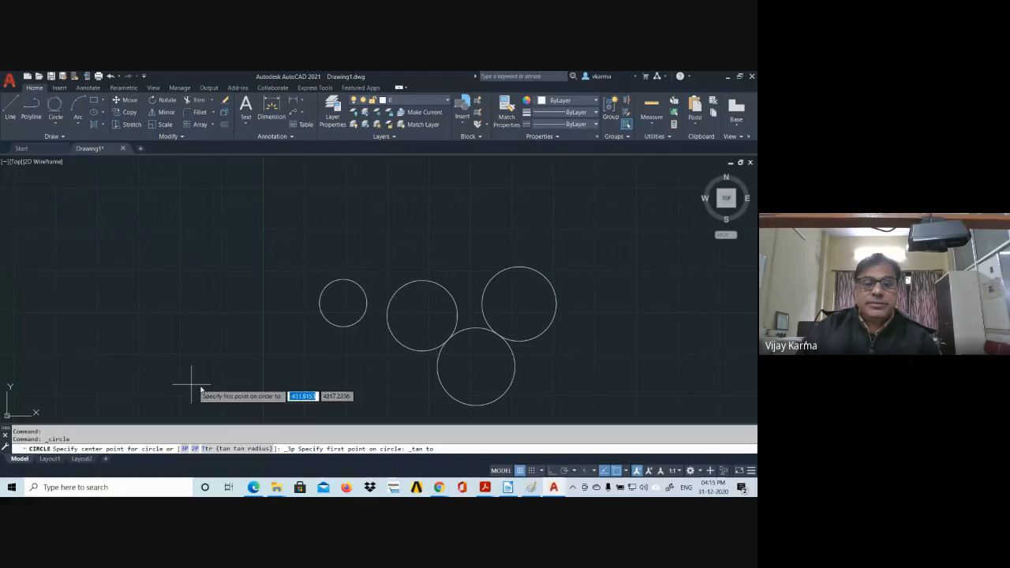
left_click(334, 326)
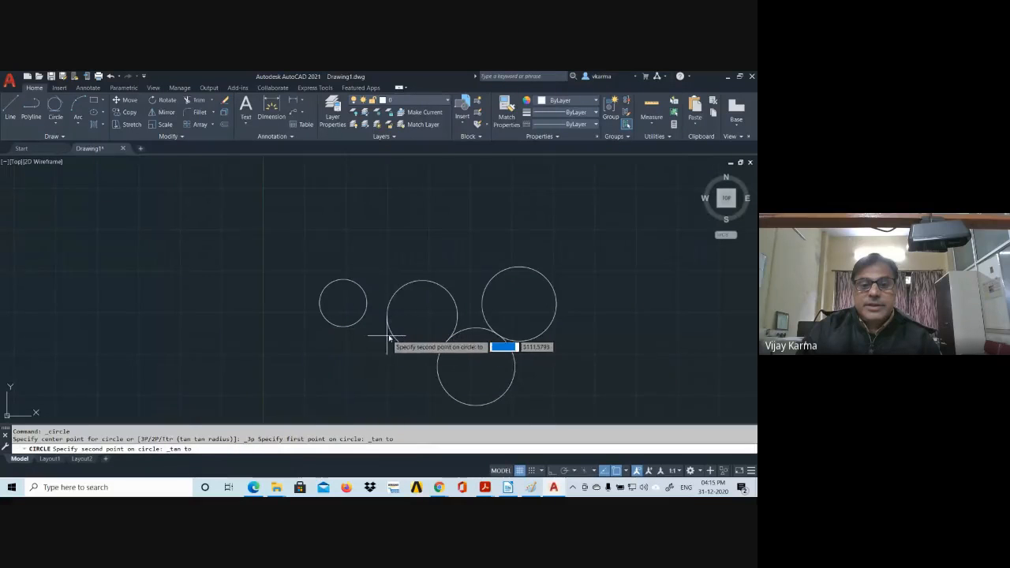
left_click(393, 338)
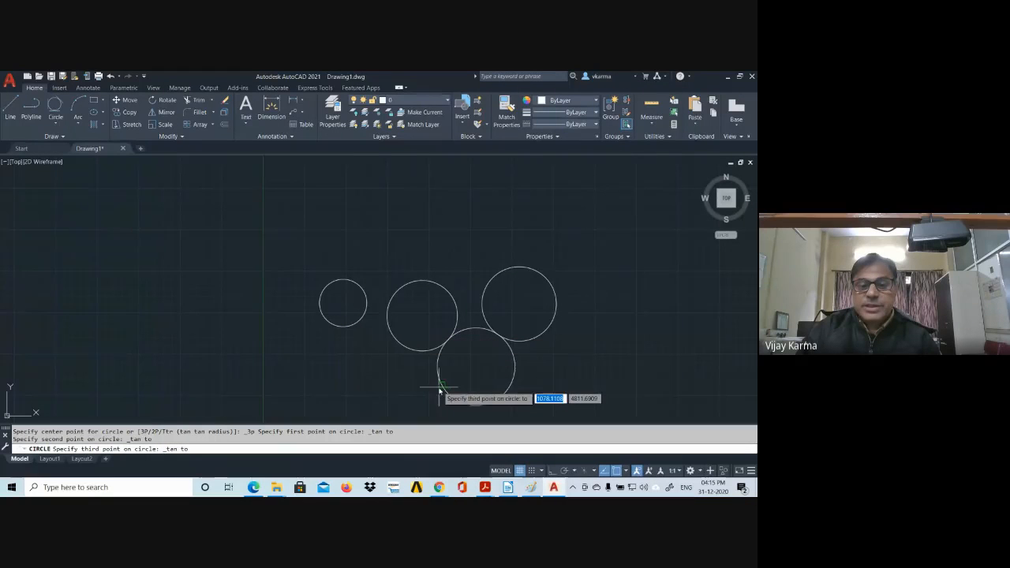
left_click(438, 386)
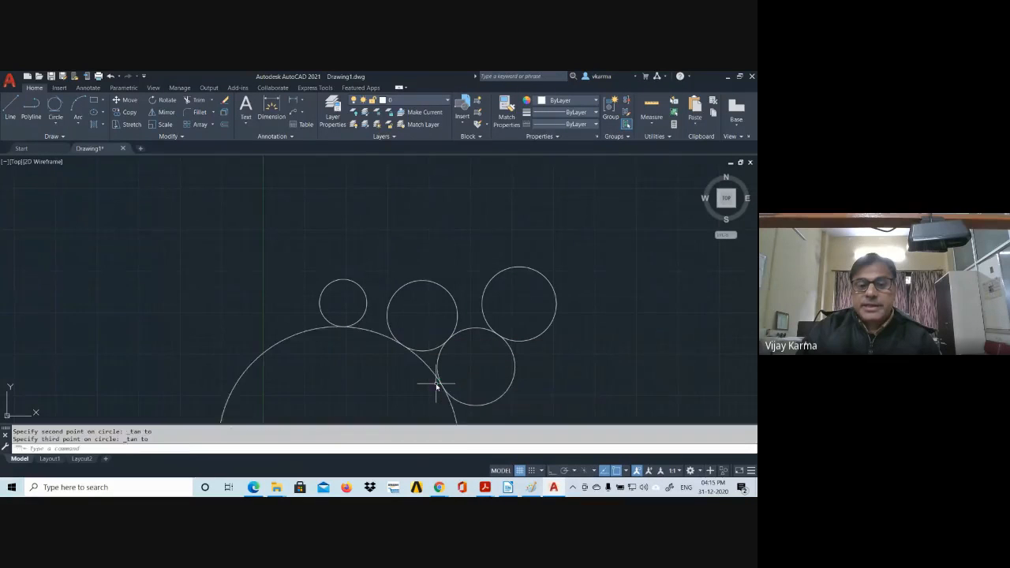
scroll(458, 347, "up", 3)
scroll(447, 342, "down", 6)
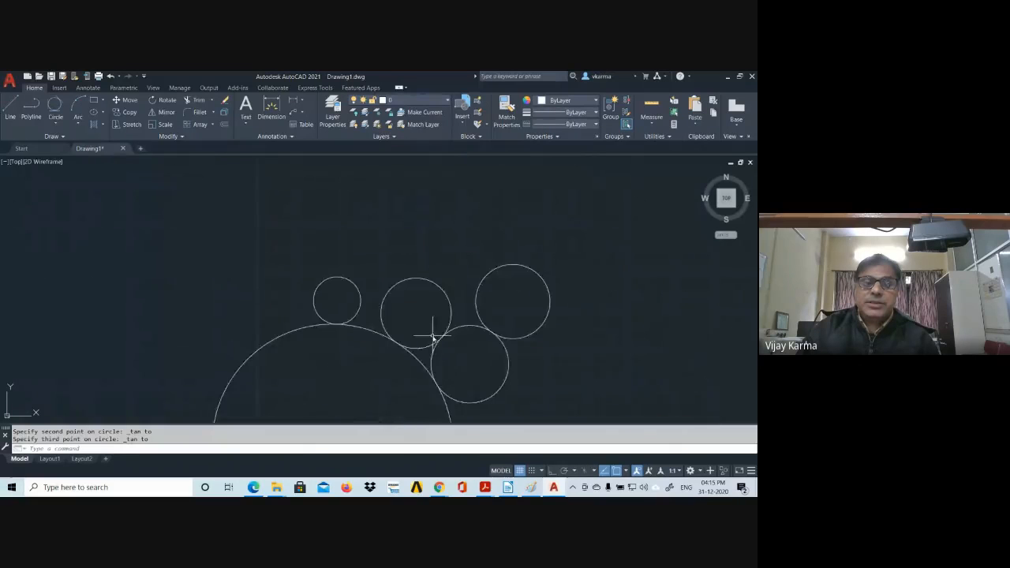
middle_click_drag(426, 320, 420, 248)
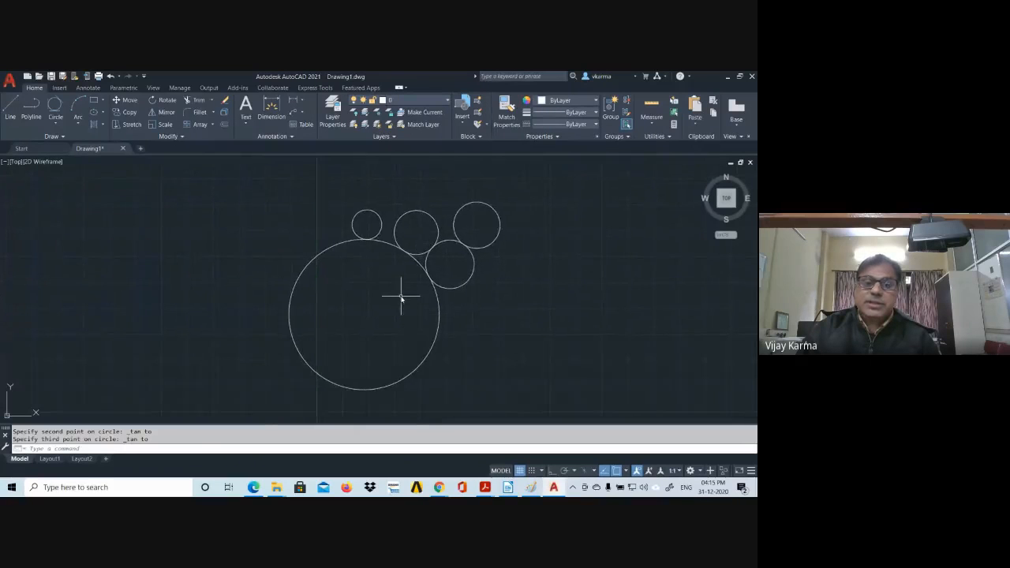
Step: Erase all the circles together by enclosing them in a single selection window
scroll(400, 298, "up", 2)
scroll(408, 287, "down", 2)
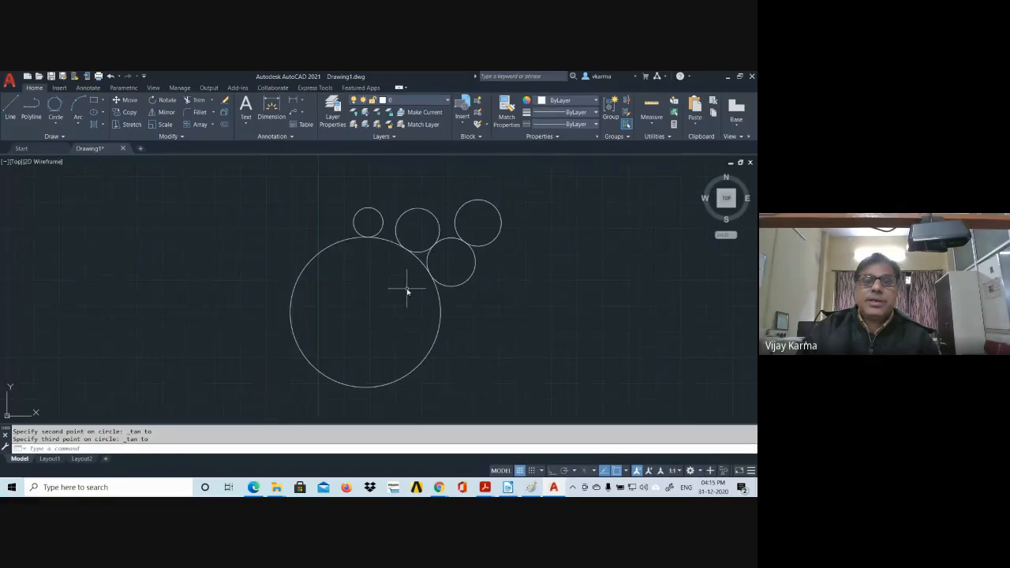
left_click(226, 174)
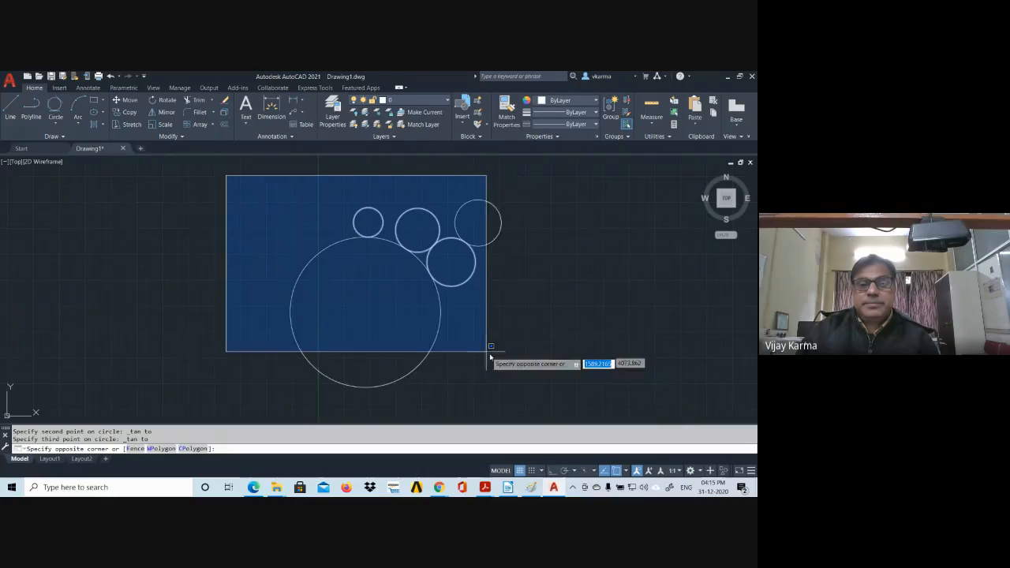
left_click(533, 412)
key("Delete")
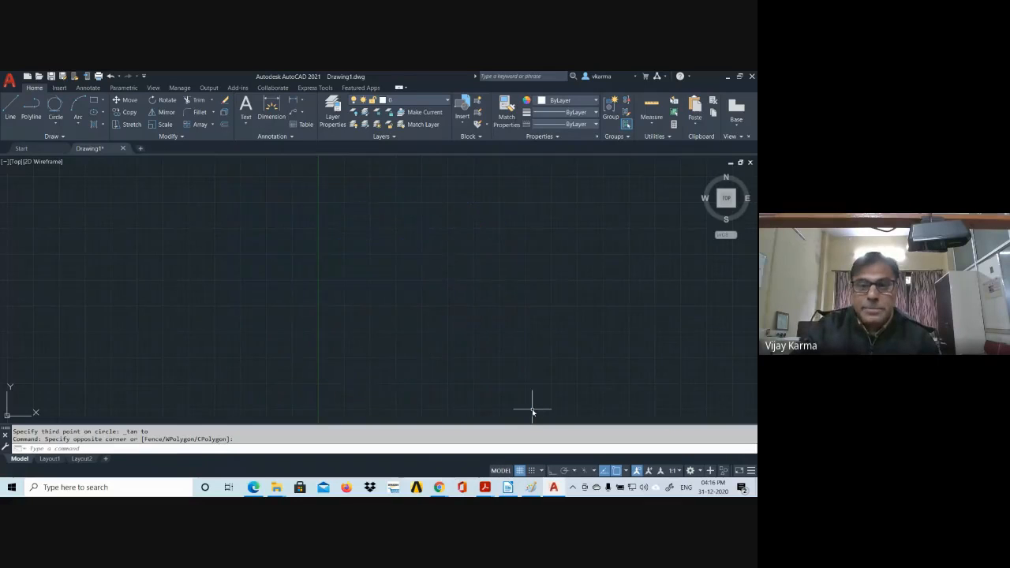
Step: Draw a wide, upward-bulging 3-Point arc across the upper part of the empty drawing, picking all three points freehand
left_click(78, 125)
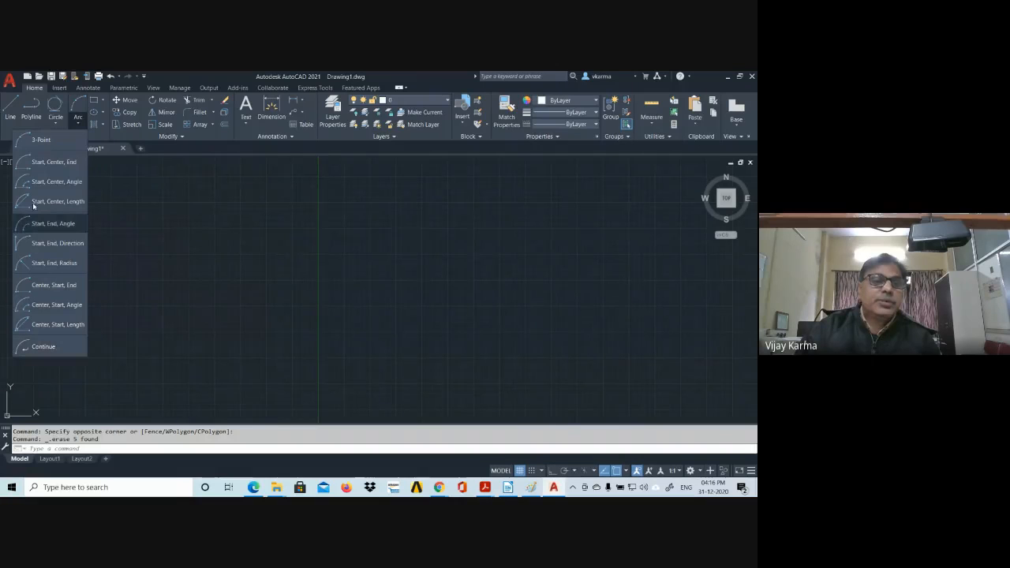
left_click(42, 139)
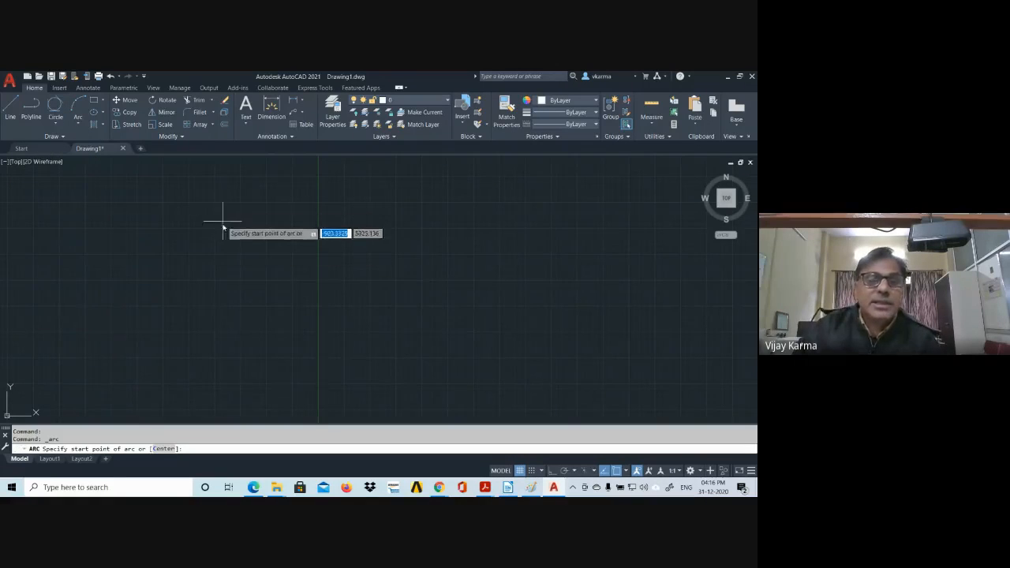
left_click(177, 264)
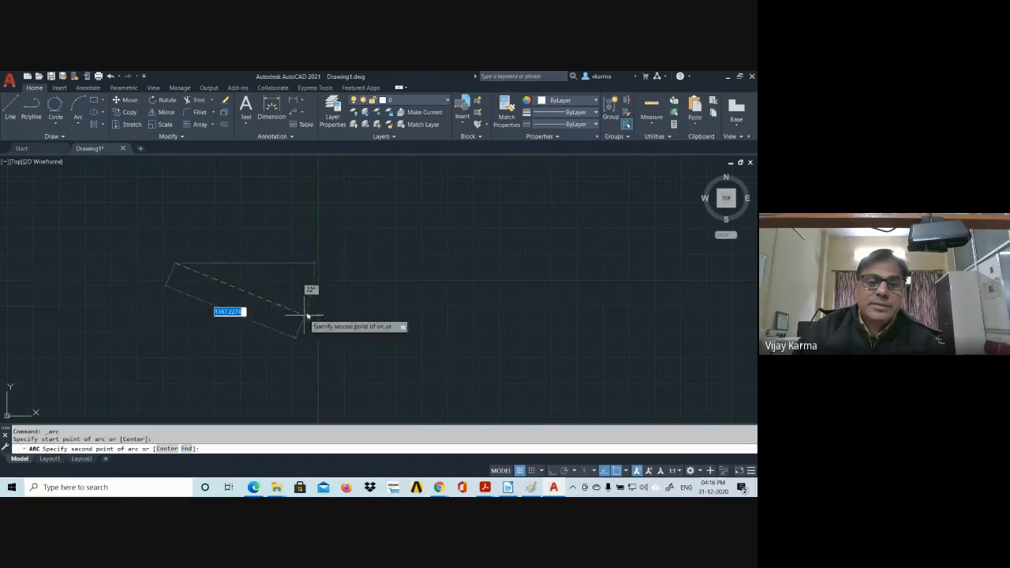
left_click(359, 193)
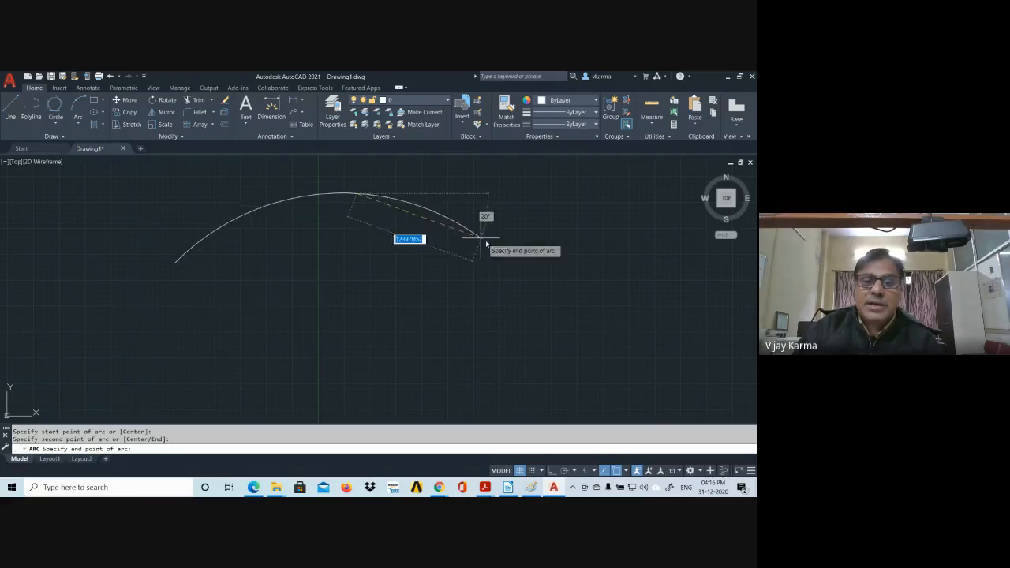
left_click(534, 316)
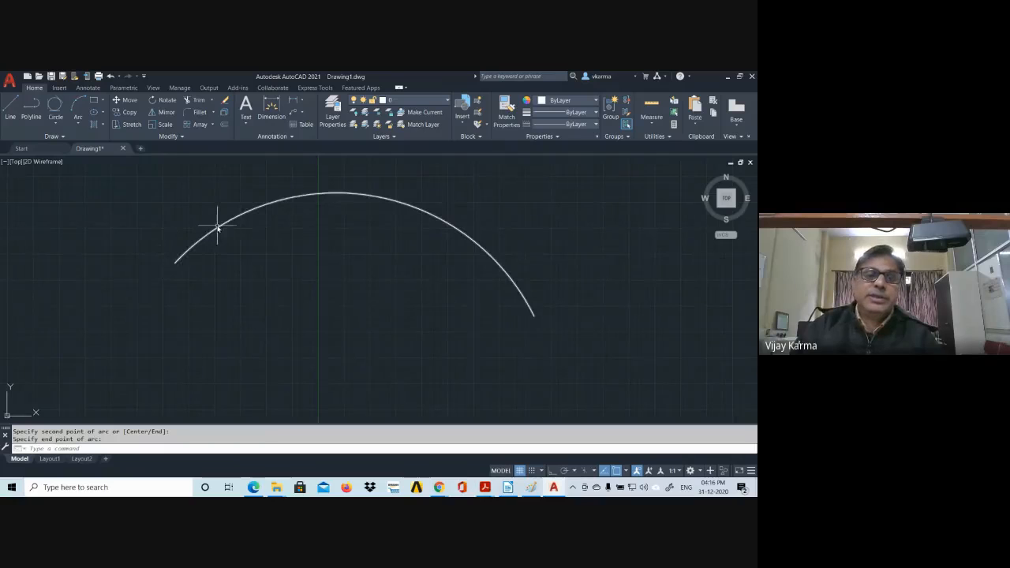
left_click(205, 252)
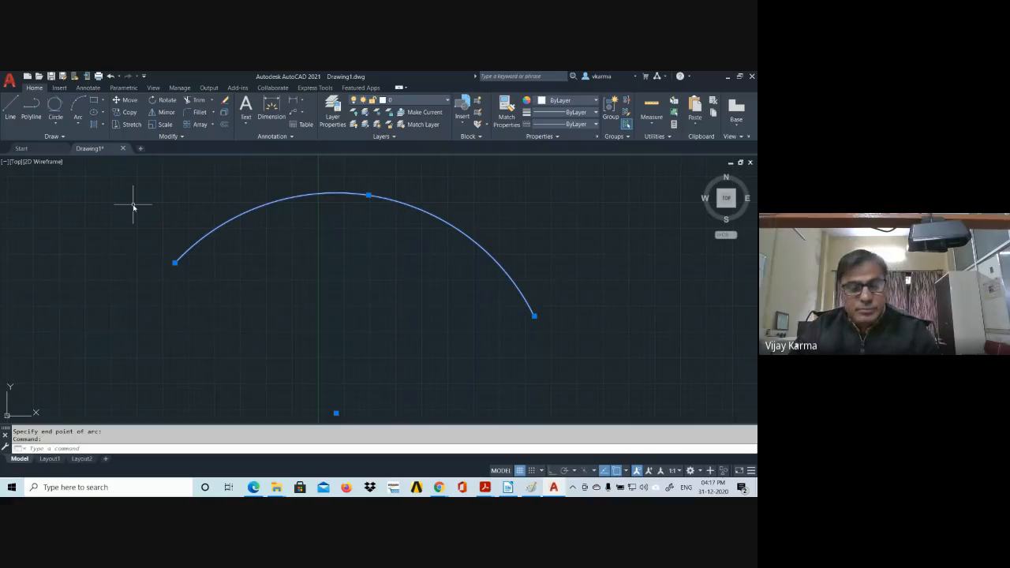
key("Escape")
key("Escape")
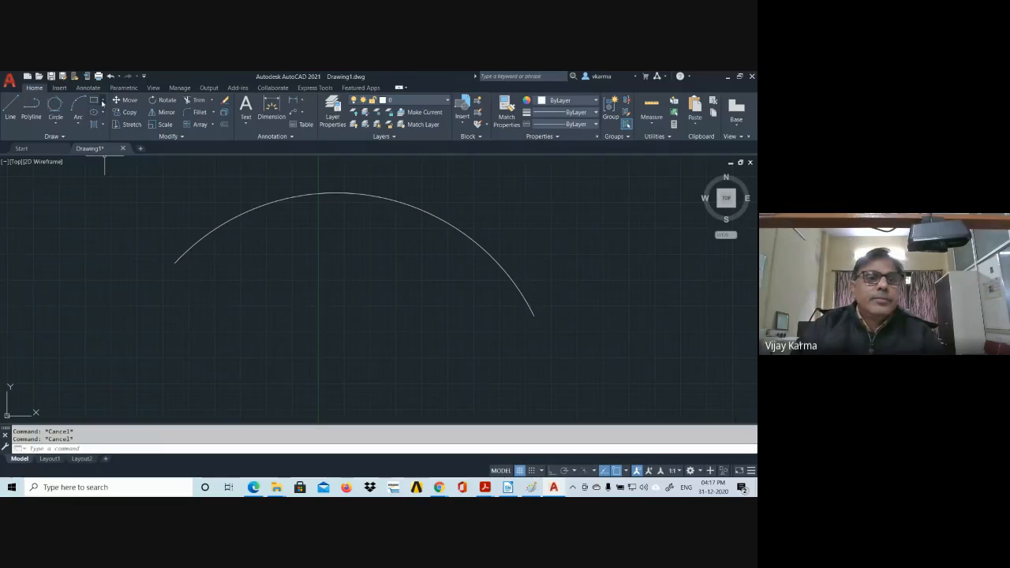
Step: Draw a rectangle 100 wide and 200 high below the left end of the arc, picking its first corner freehand
left_click(102, 103)
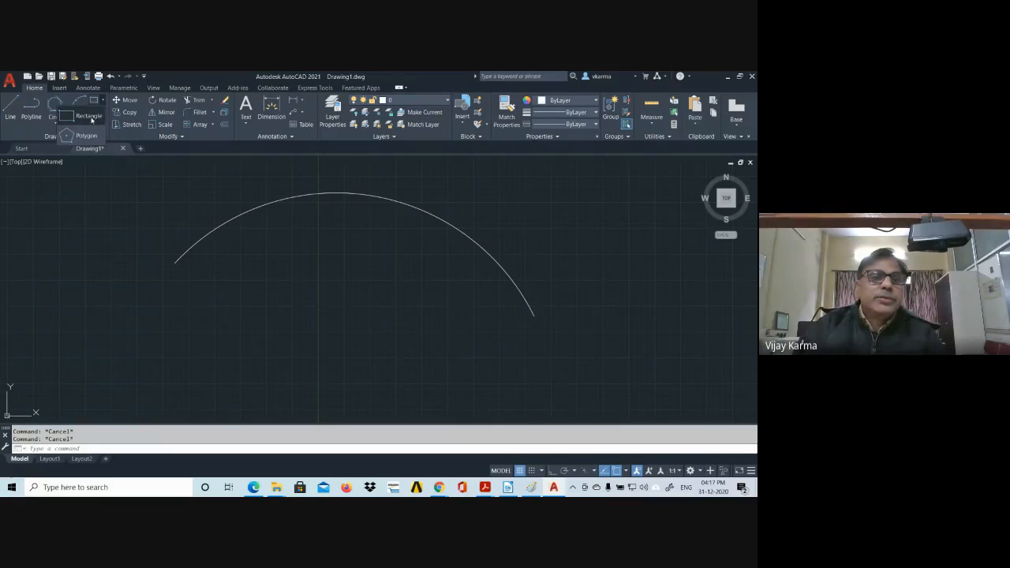
left_click(89, 117)
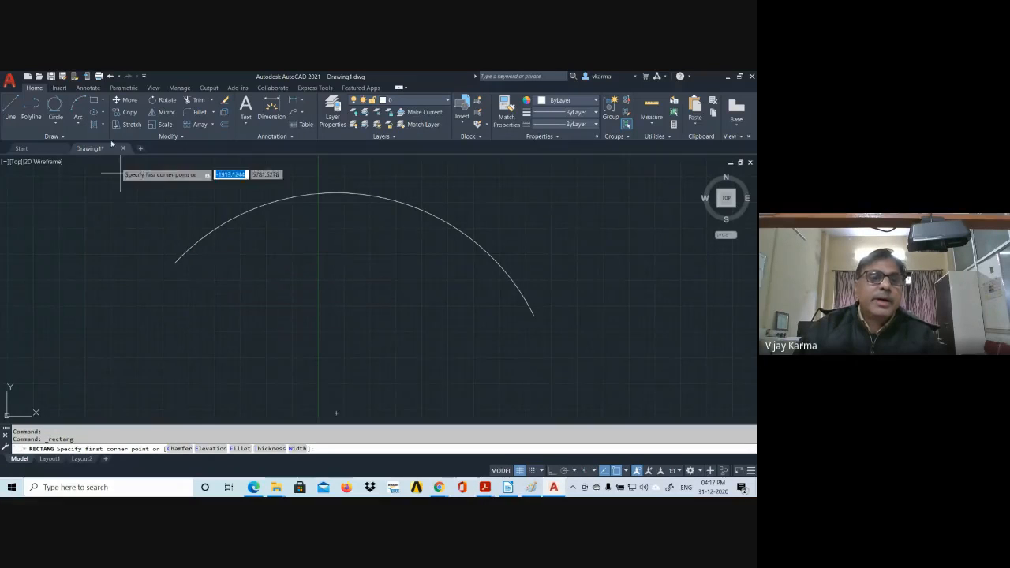
left_click(216, 281)
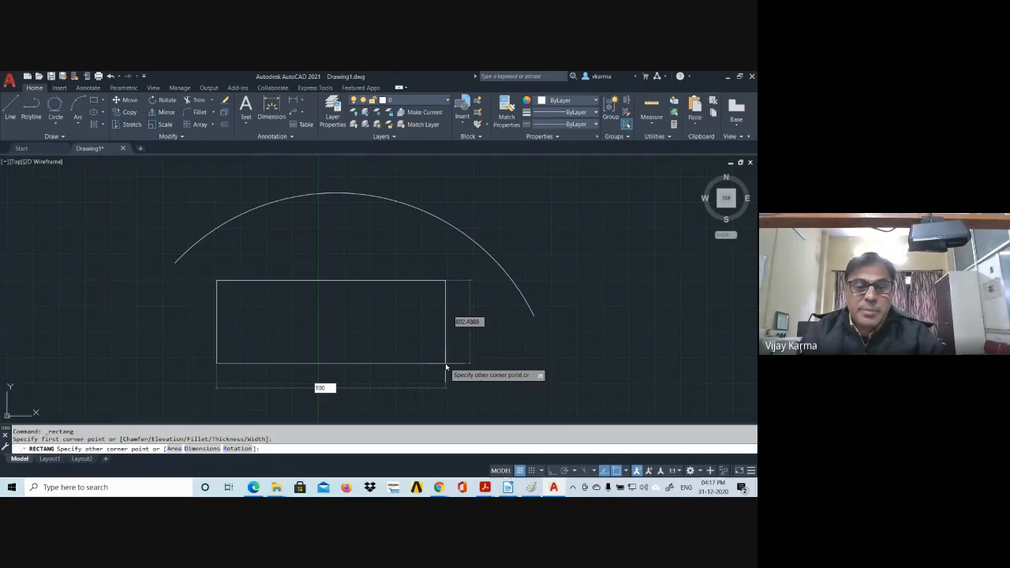
key("Tab")
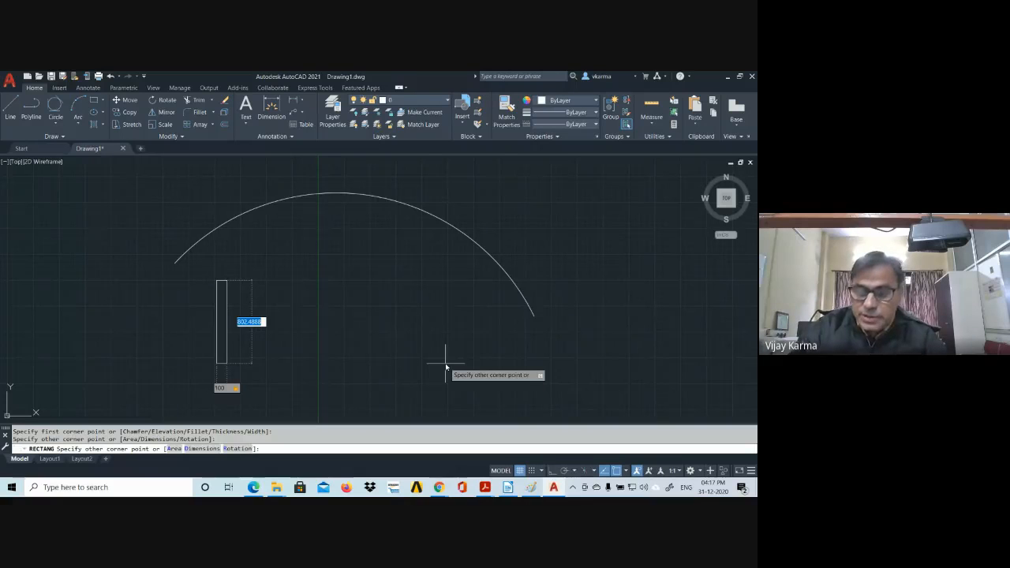
type("200")
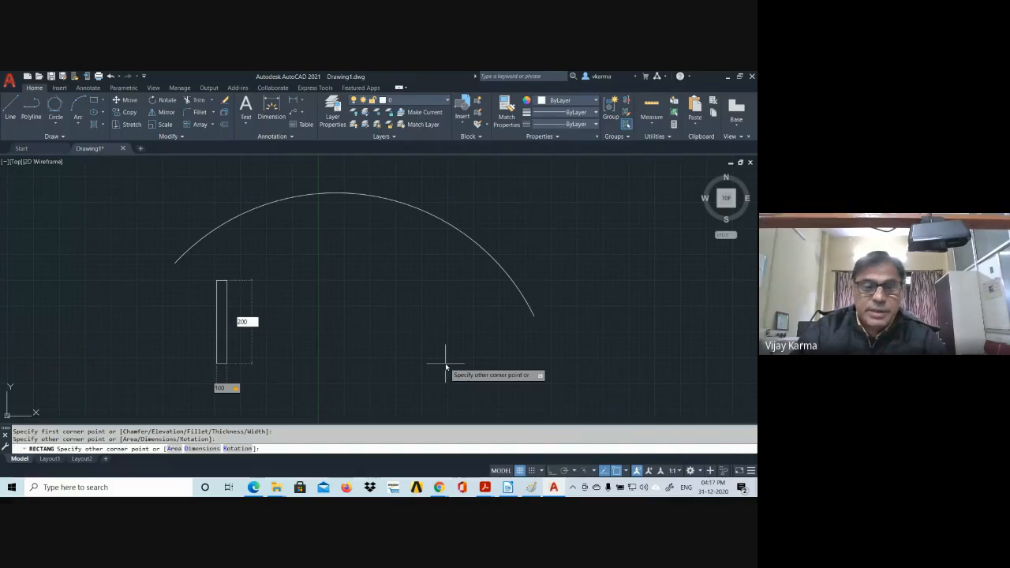
key("Return")
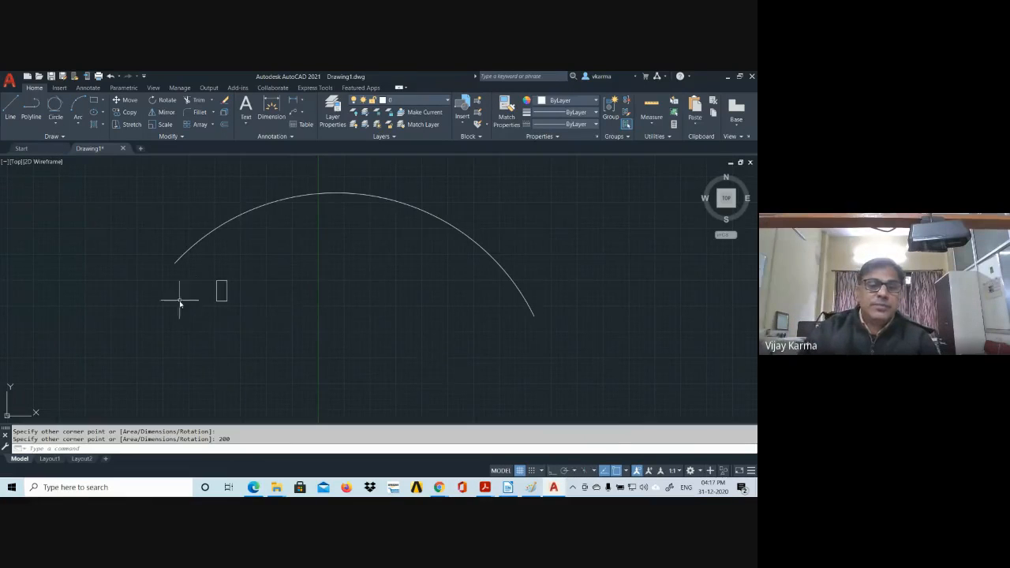
scroll(213, 300, "up", 4)
scroll(277, 264, "up", 4)
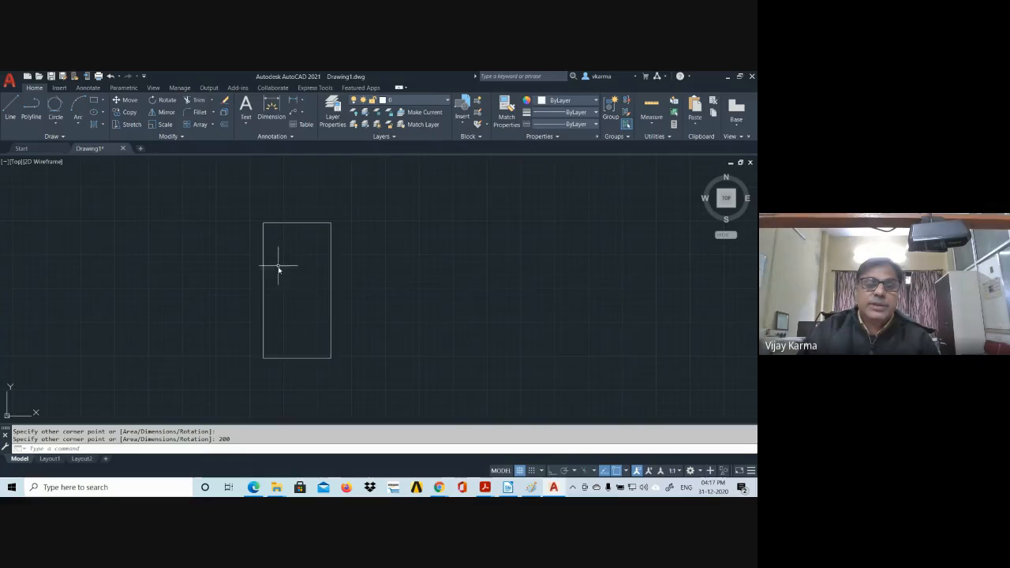
scroll(320, 292, "up", 2)
scroll(319, 246, "down", 10)
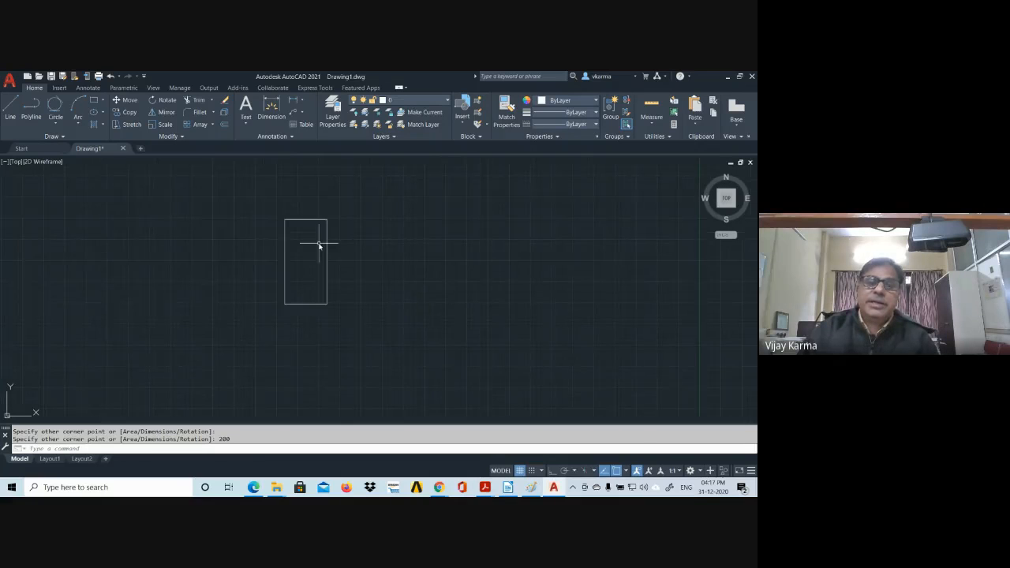
scroll(318, 255, "up", 2)
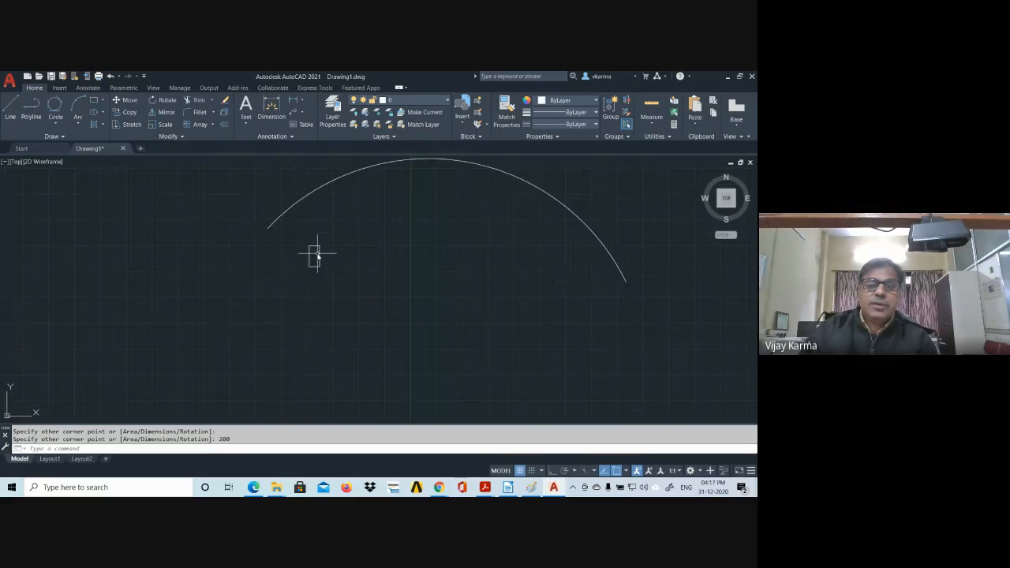
Step: Draw a 3-sided polygon inscribed in a circle, below and to the left of the rectangle, picking its center and radius freehand
left_click(104, 102)
left_click(87, 135)
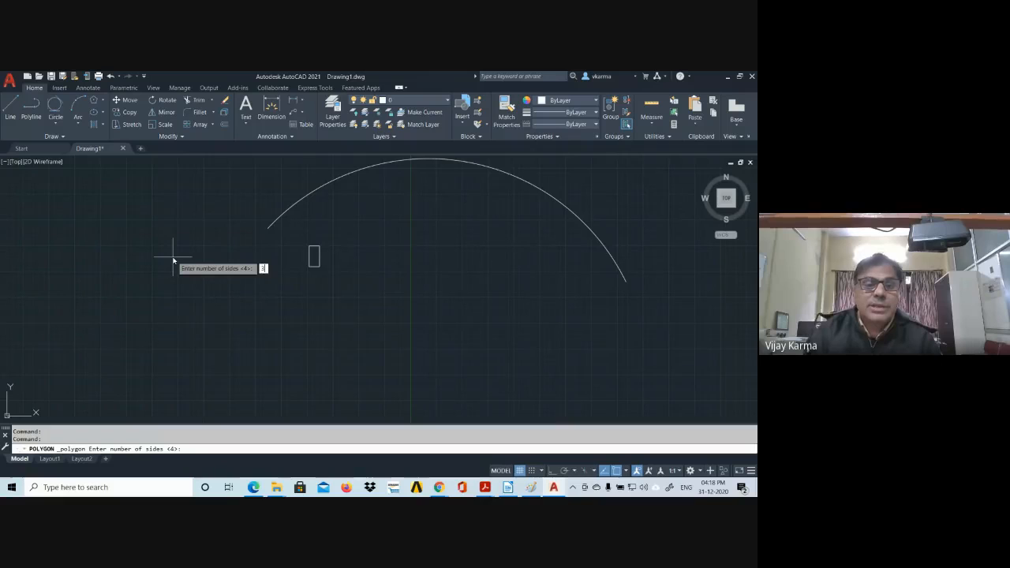
key("Return")
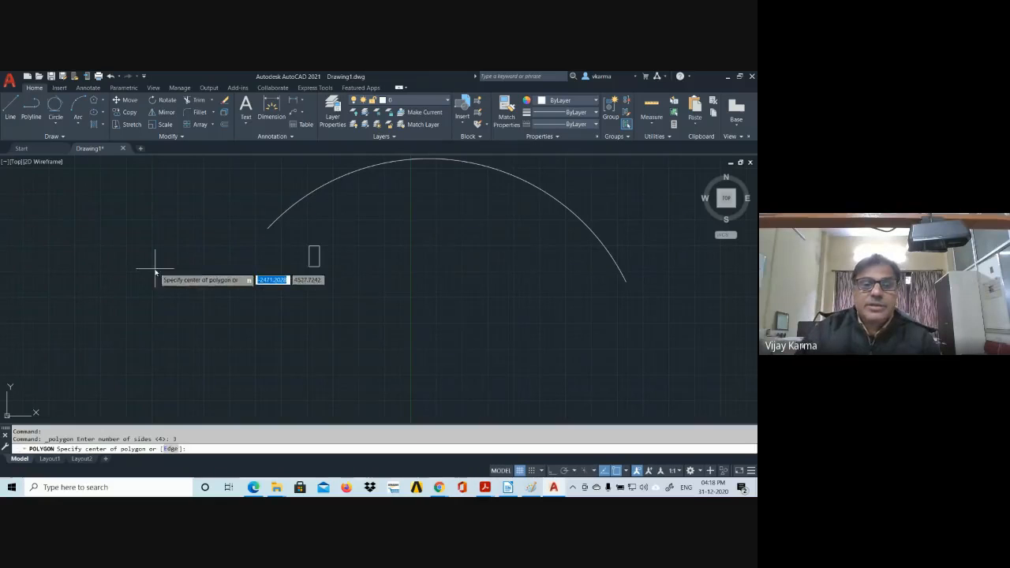
left_click(203, 334)
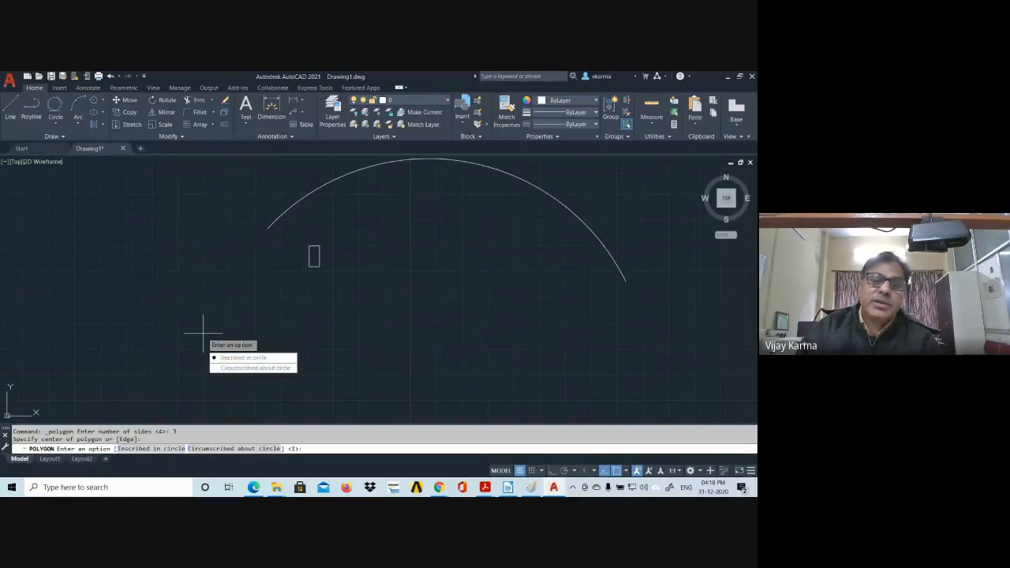
left_click(238, 360)
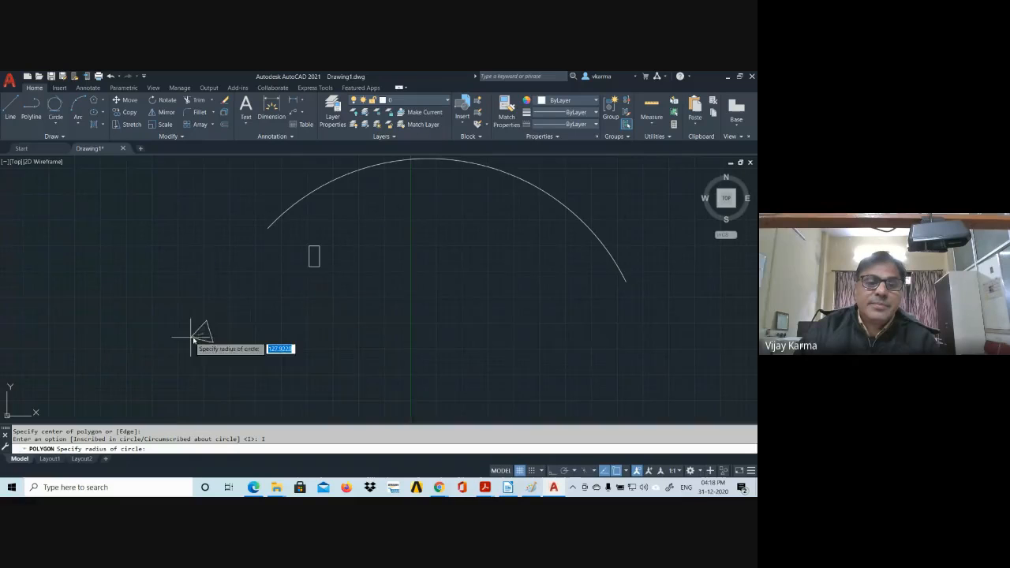
left_click(286, 305)
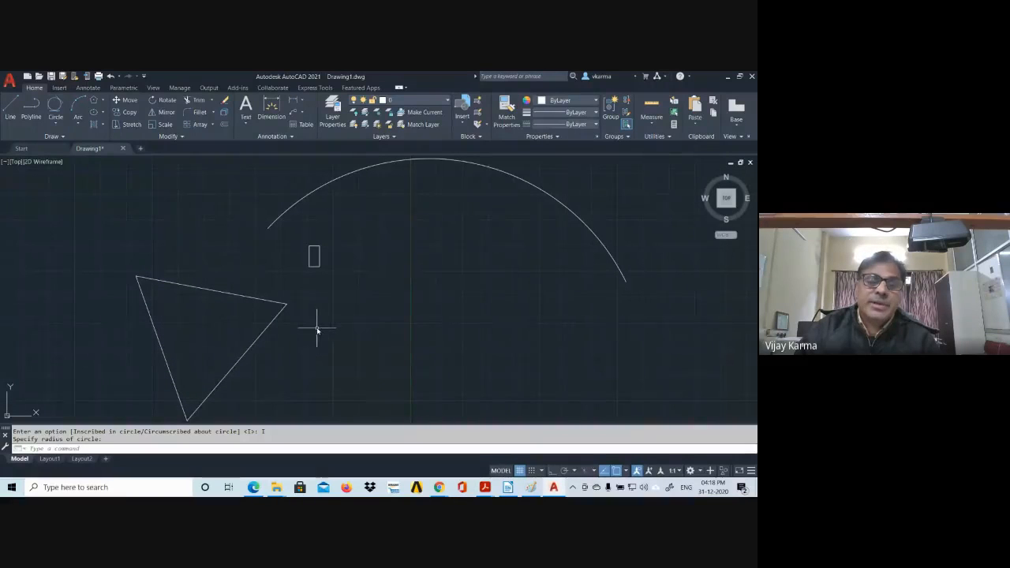
left_click(95, 101)
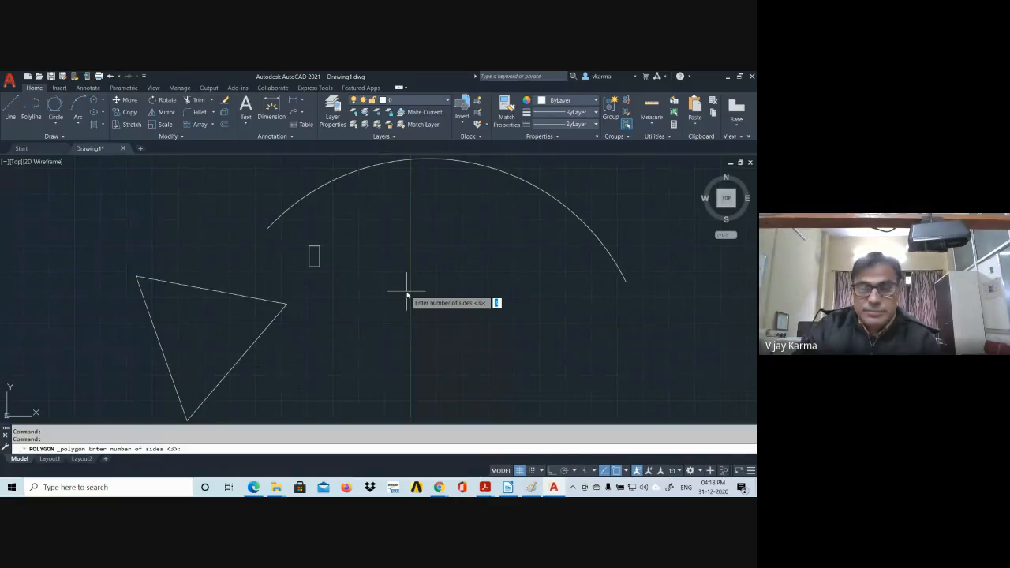
key("Return")
key("Return")
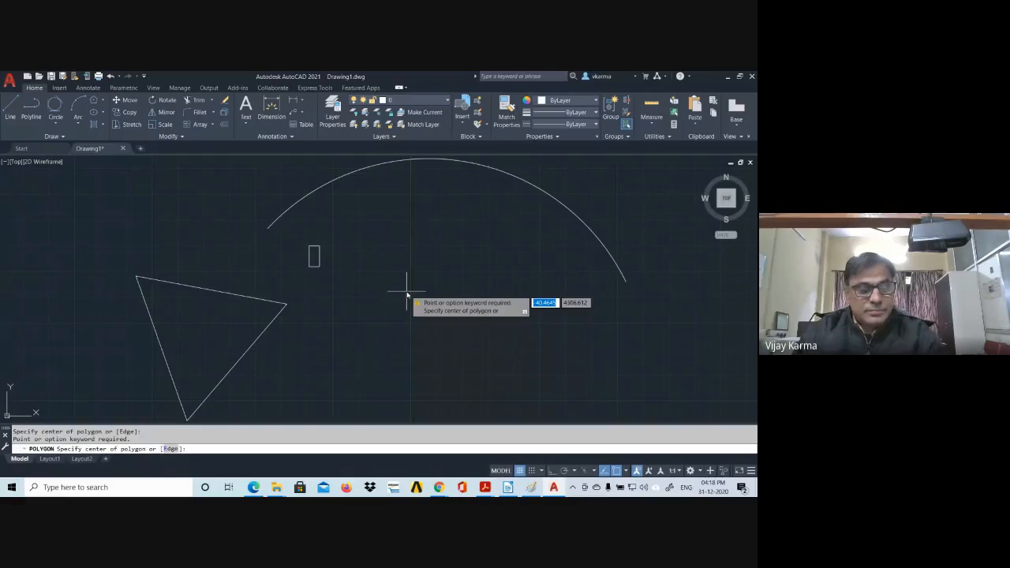
key("Escape")
key("Escape")
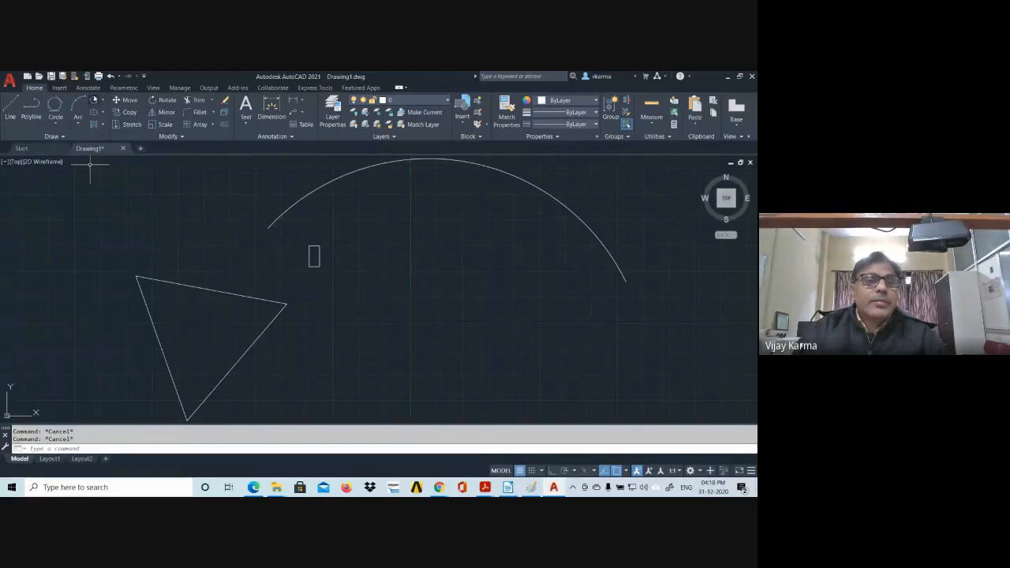
Step: Draw a larger 3-sided polygon circumscribed about a circle, left of the first triangle, picking its center and radius freehand
key("Return")
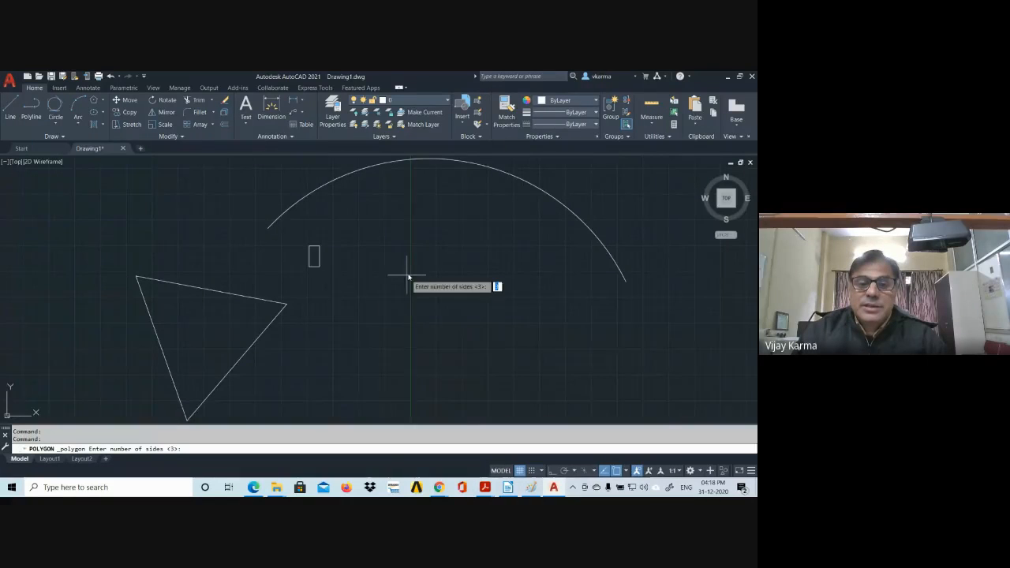
scroll(423, 276, "down", 5)
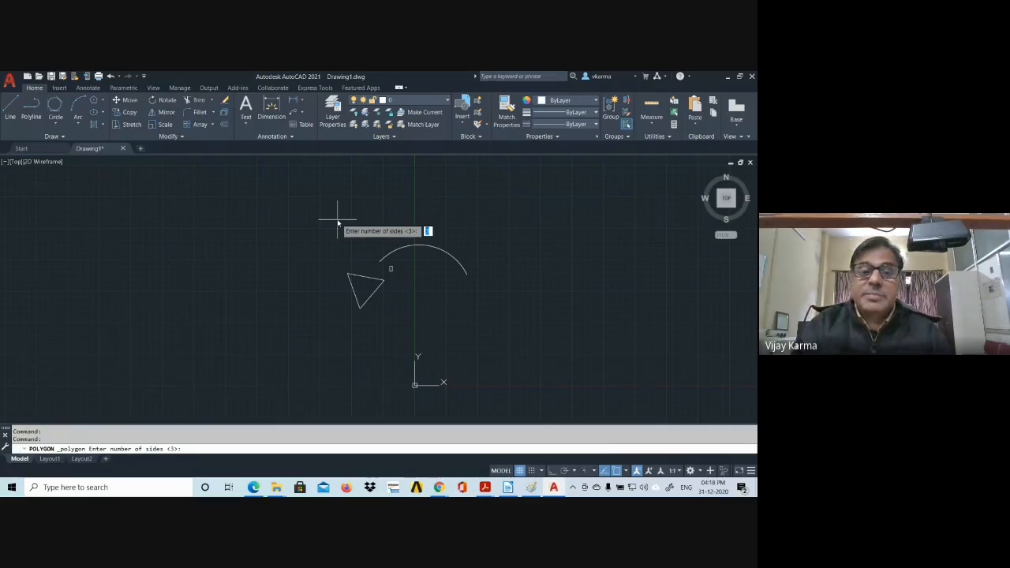
scroll(337, 222, "up", 2)
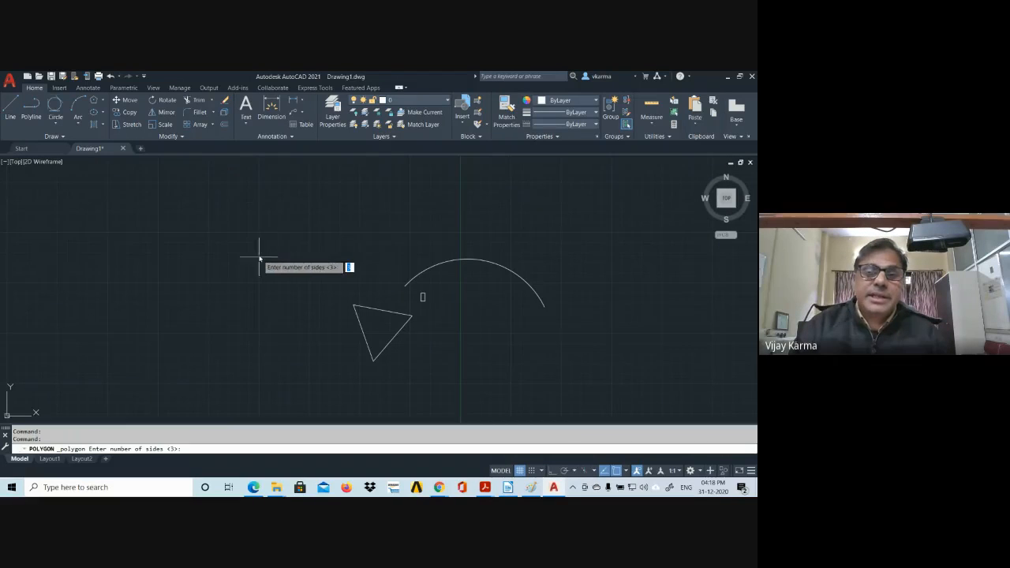
key("Return")
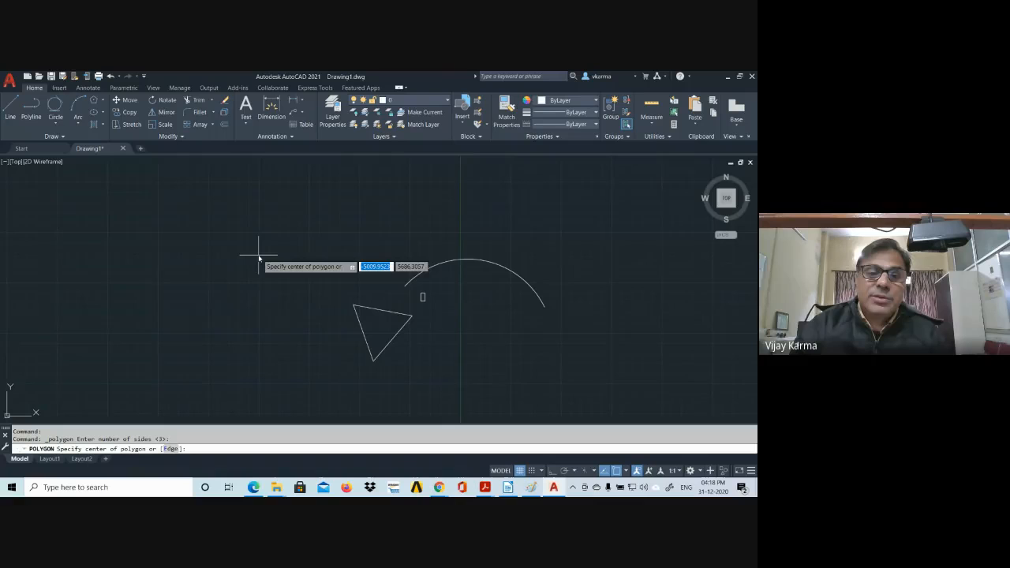
left_click(234, 276)
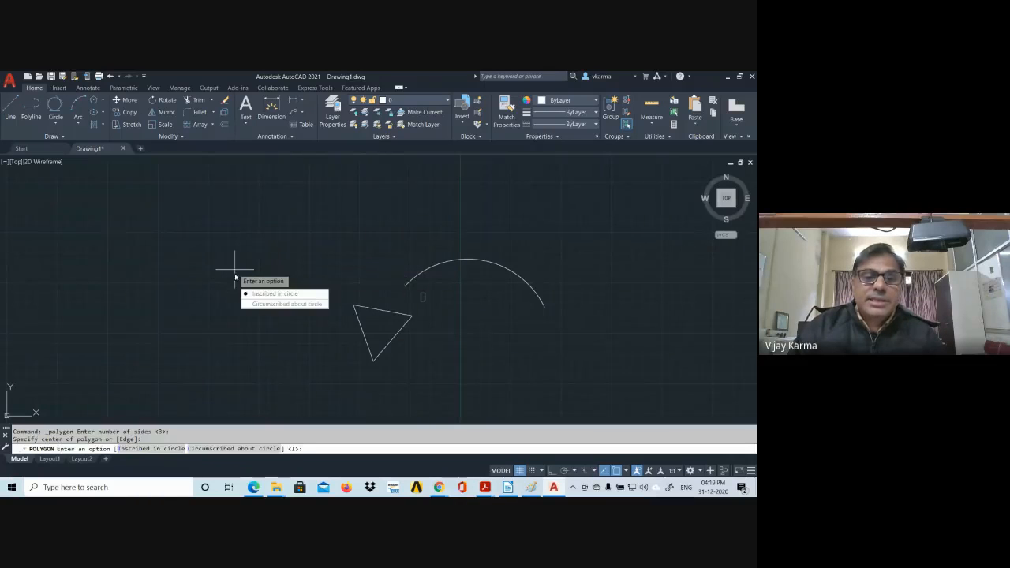
left_click(273, 304)
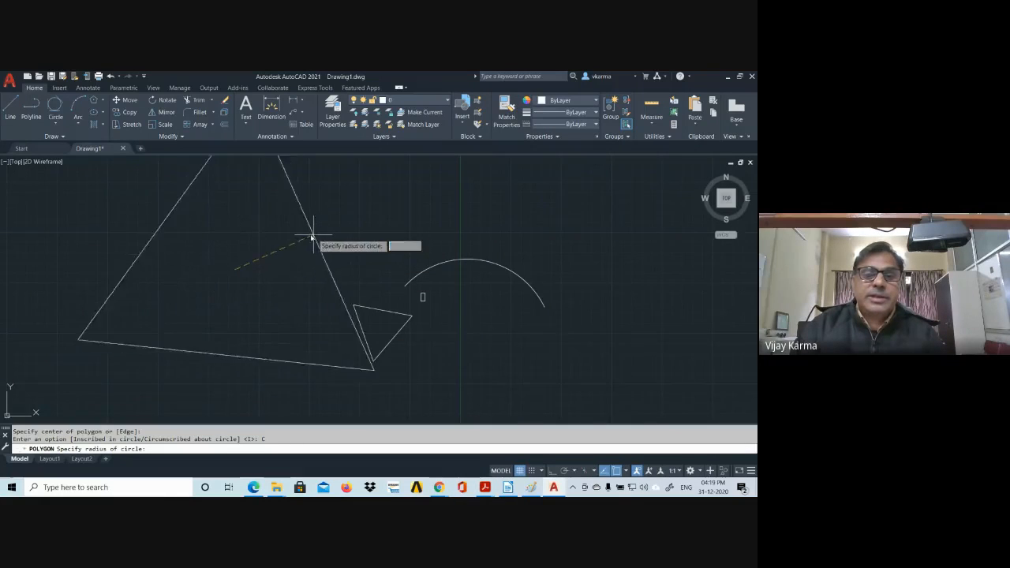
left_click(284, 241)
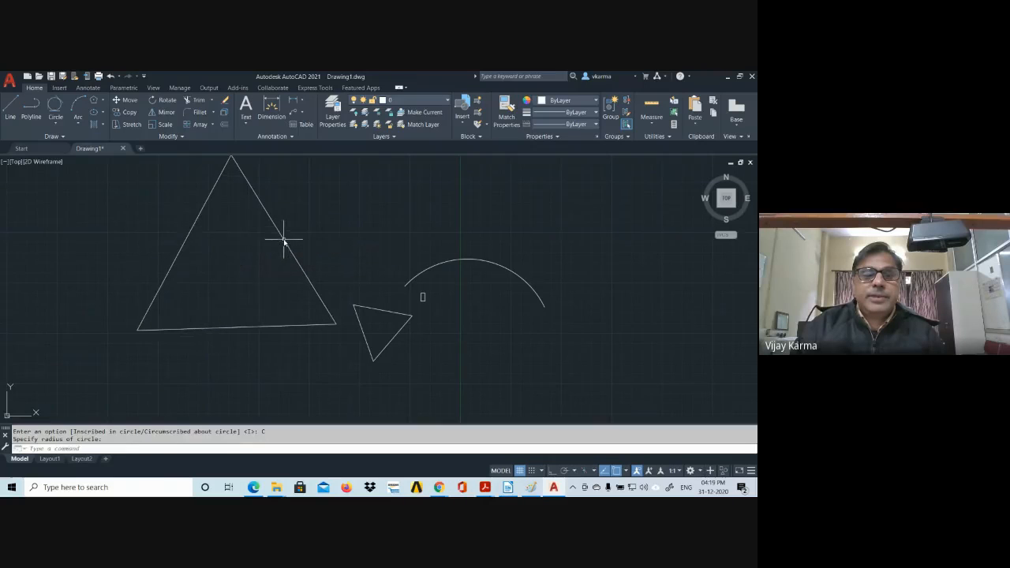
scroll(257, 244, "up", 2)
scroll(258, 246, "down", 4)
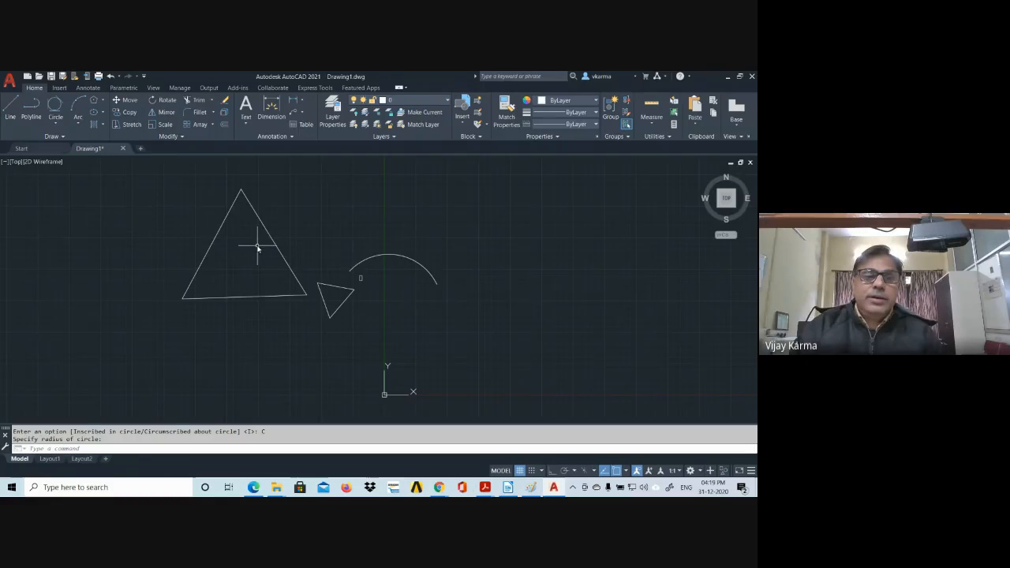
Step: Draw a 5-sided polygon inscribed in a circle, to the right of the arc, picking its center and radius freehand
left_click(94, 101)
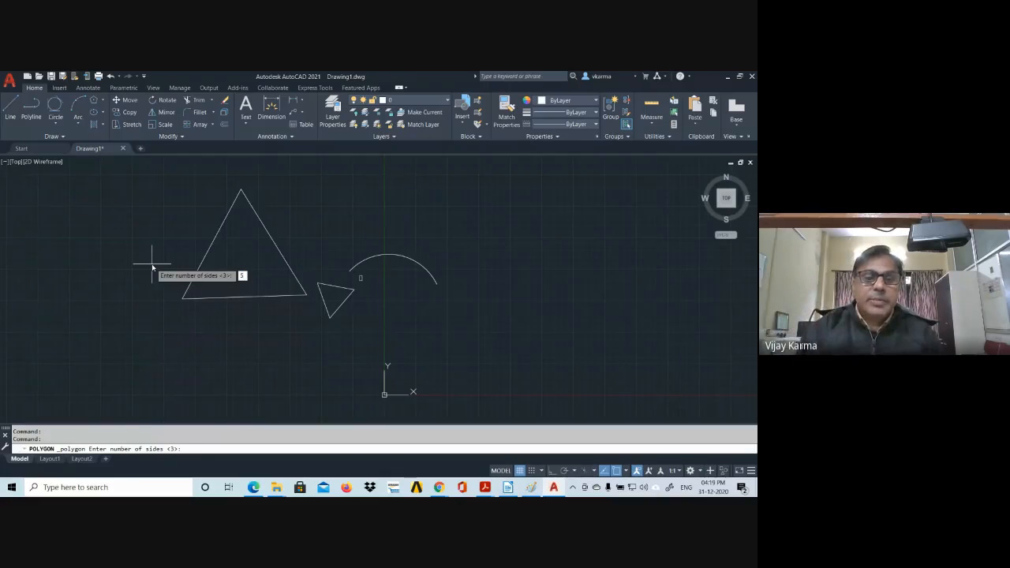
key("Return")
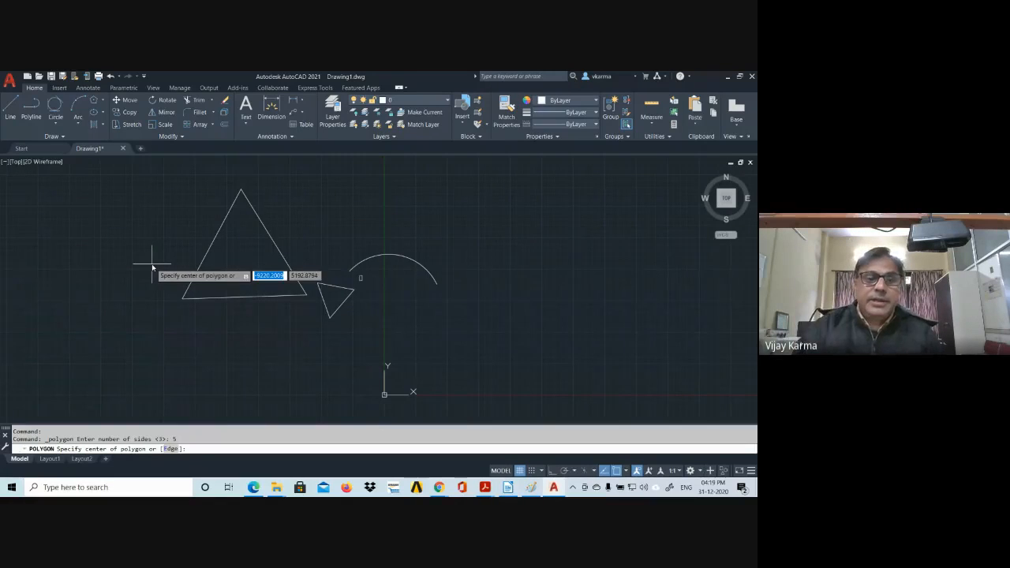
left_click(536, 304)
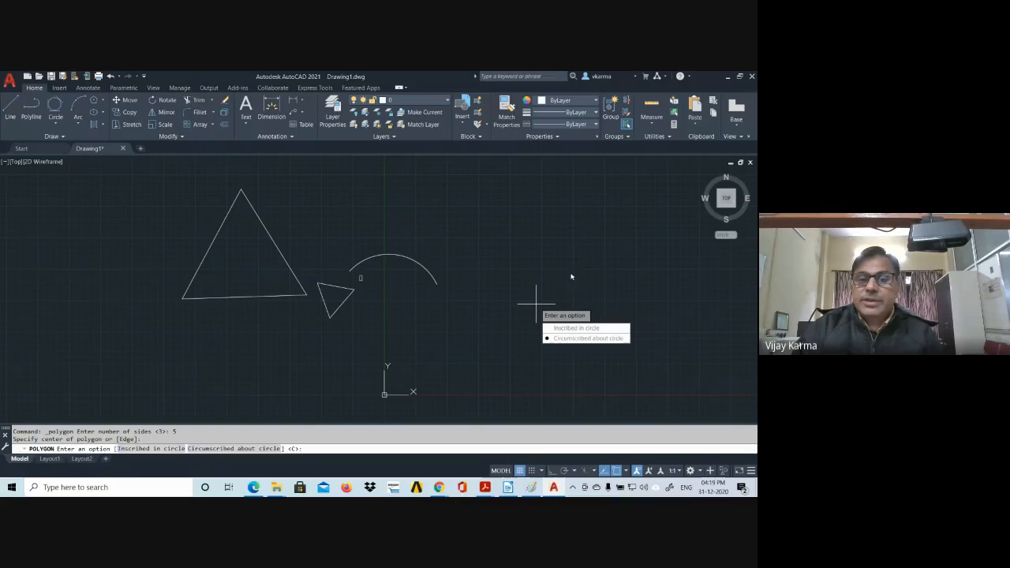
left_click(568, 329)
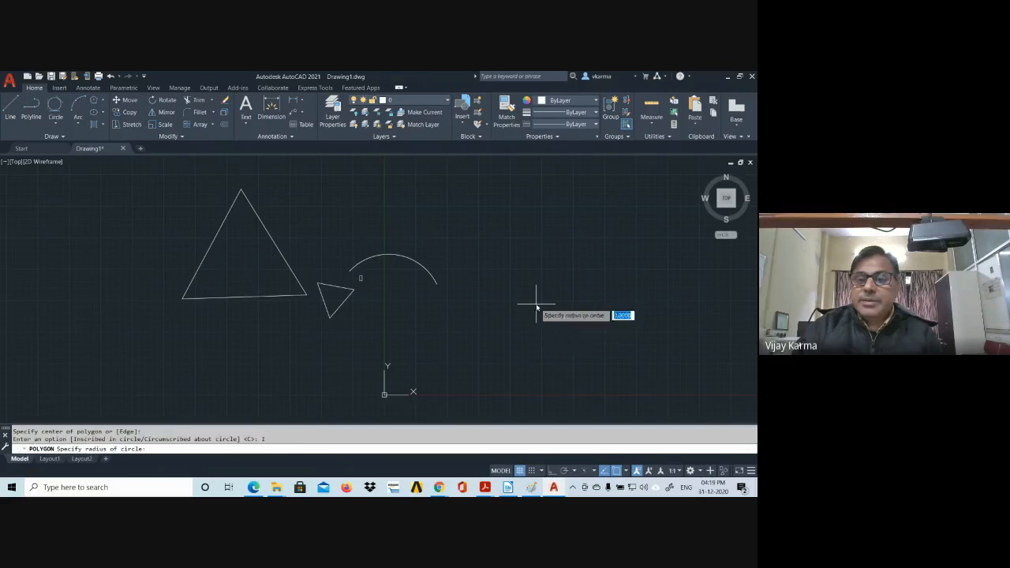
left_click(498, 240)
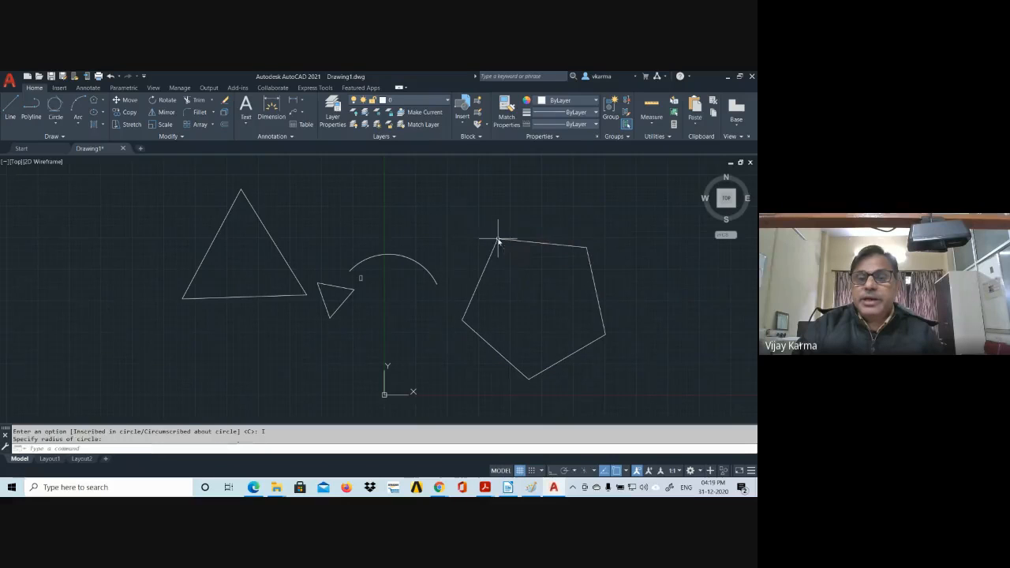
Step: Draw a wide, flat ellipse by its center above the arc, overlapping the large triangle's apex, picking the center and both axes freehand
left_click(103, 116)
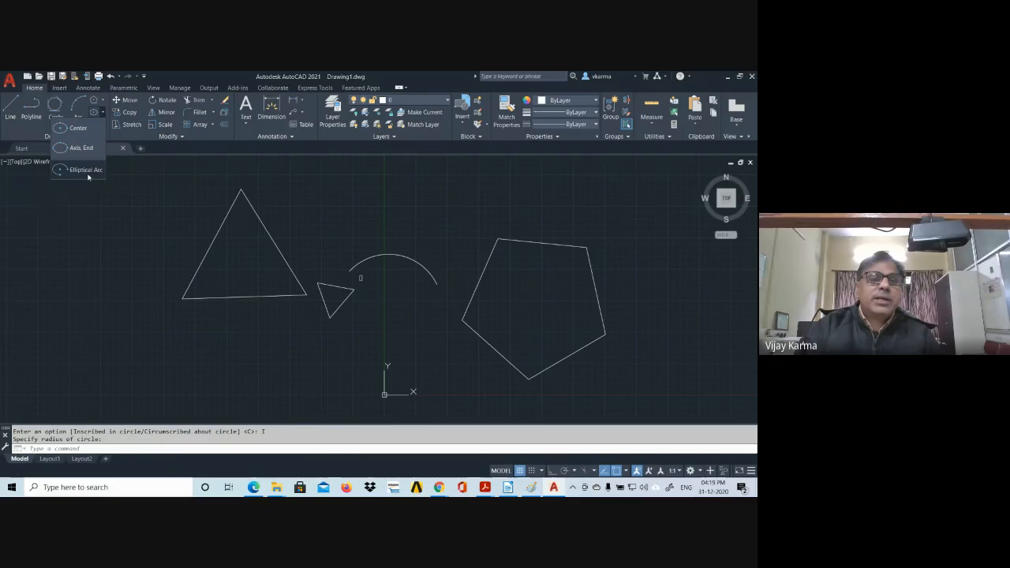
left_click(75, 128)
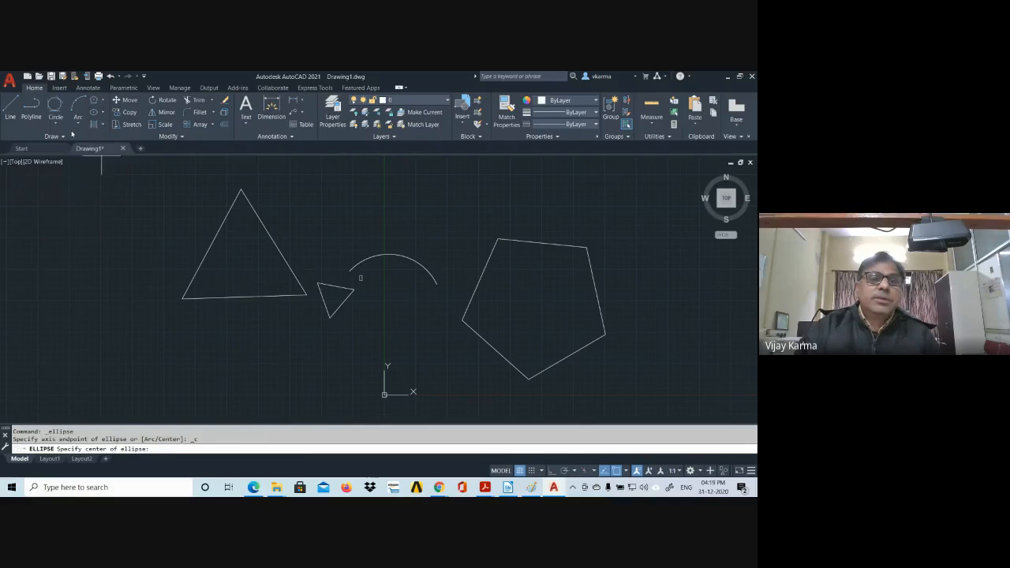
left_click(364, 200)
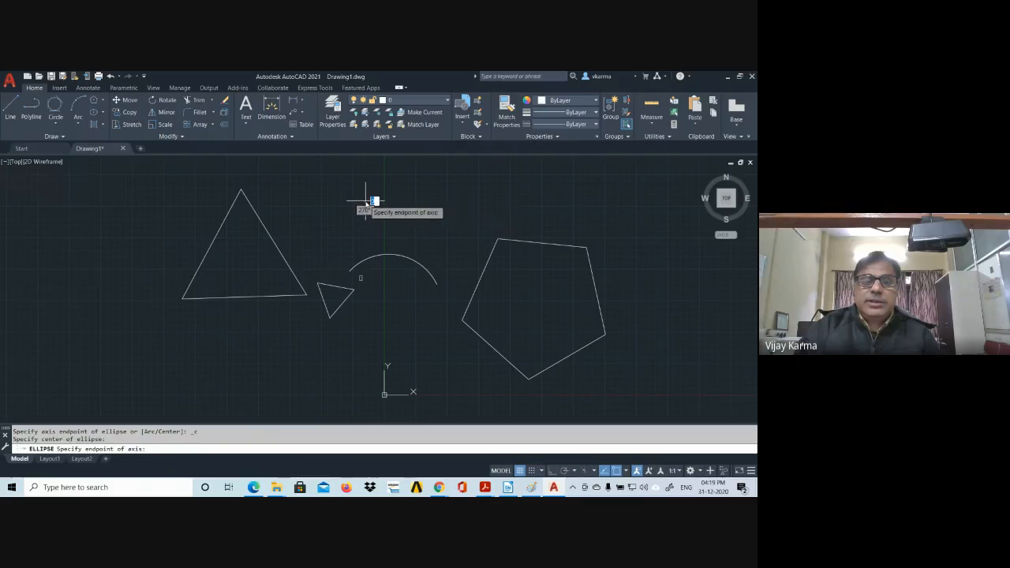
left_click(520, 203)
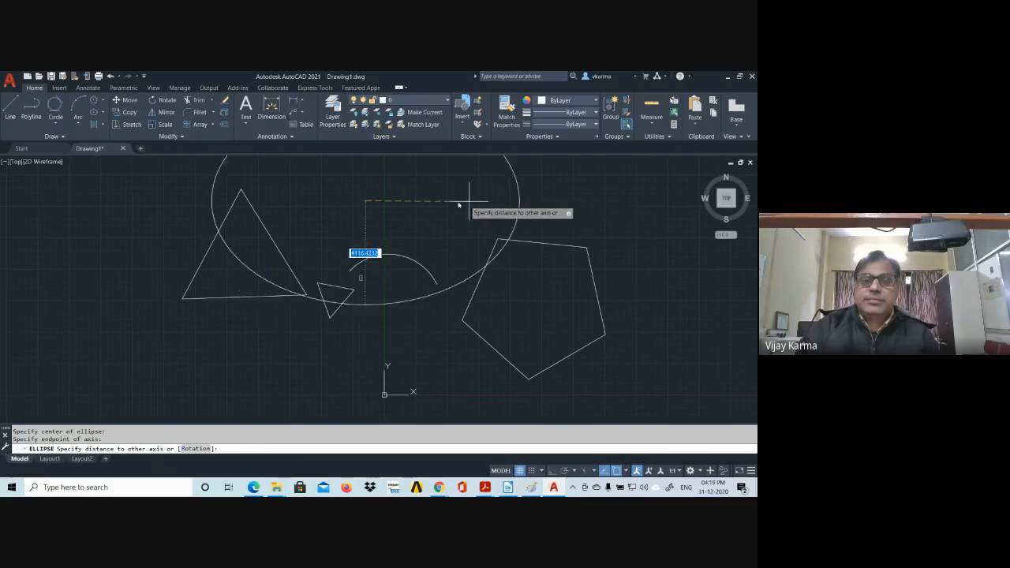
left_click(365, 165)
scroll(399, 232, "up", 2)
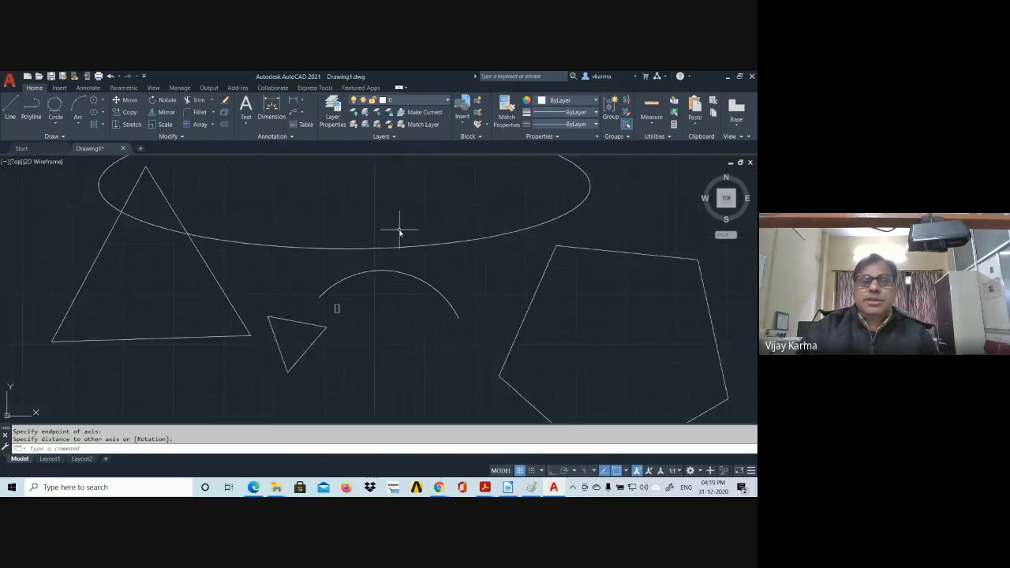
scroll(399, 231, "down", 2)
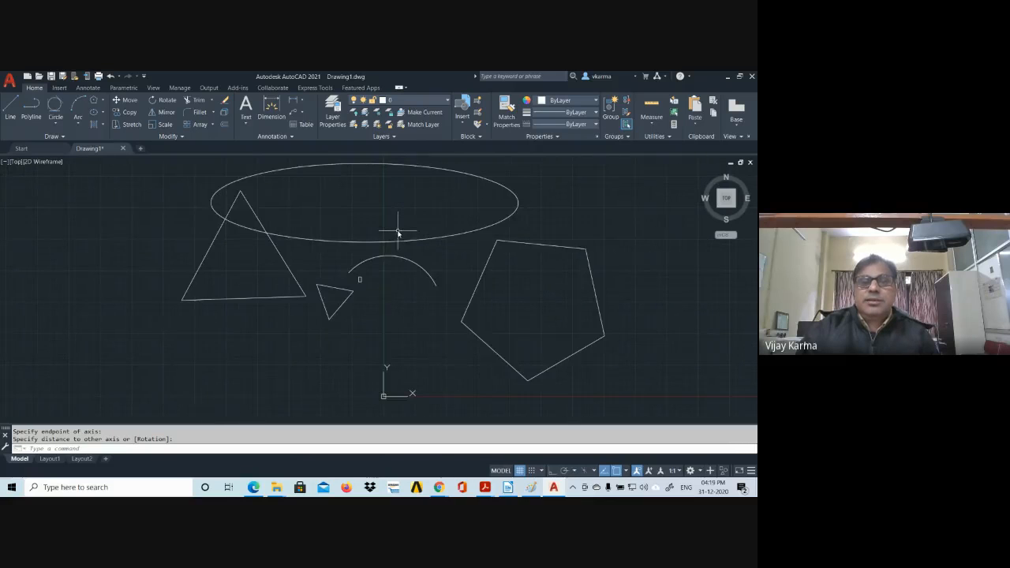
left_click(429, 167)
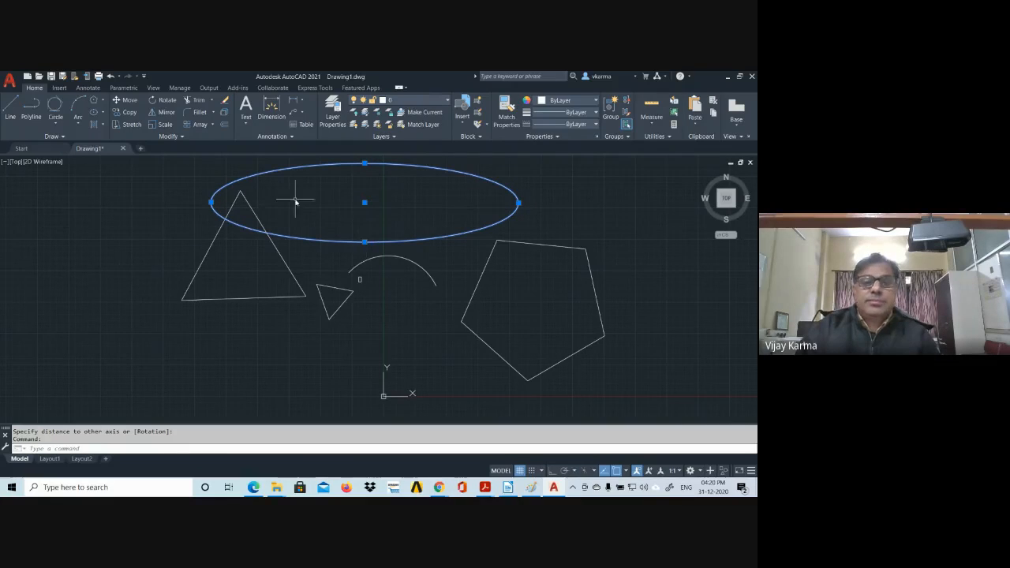
key("Escape")
key("Escape")
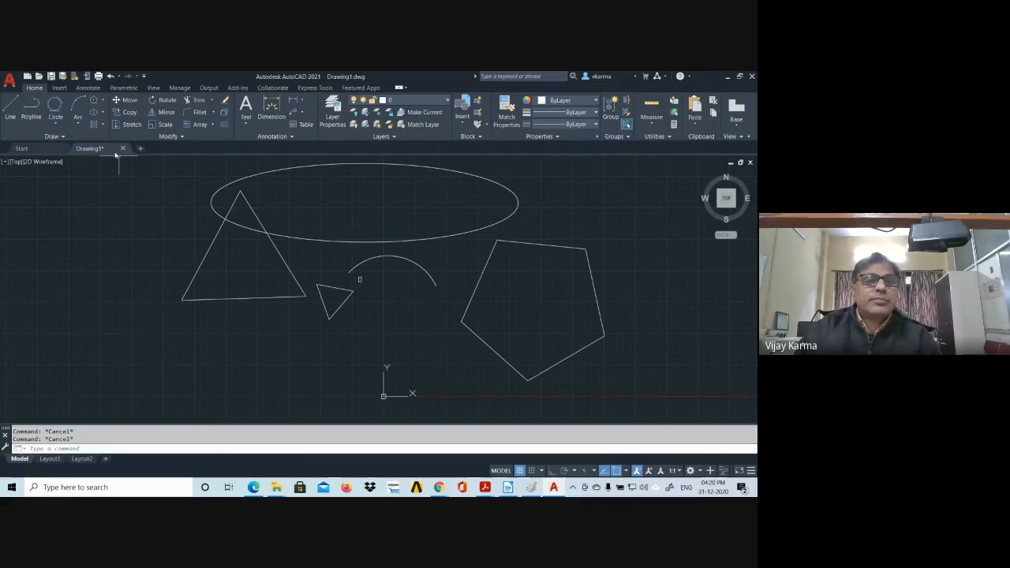
left_click(104, 127)
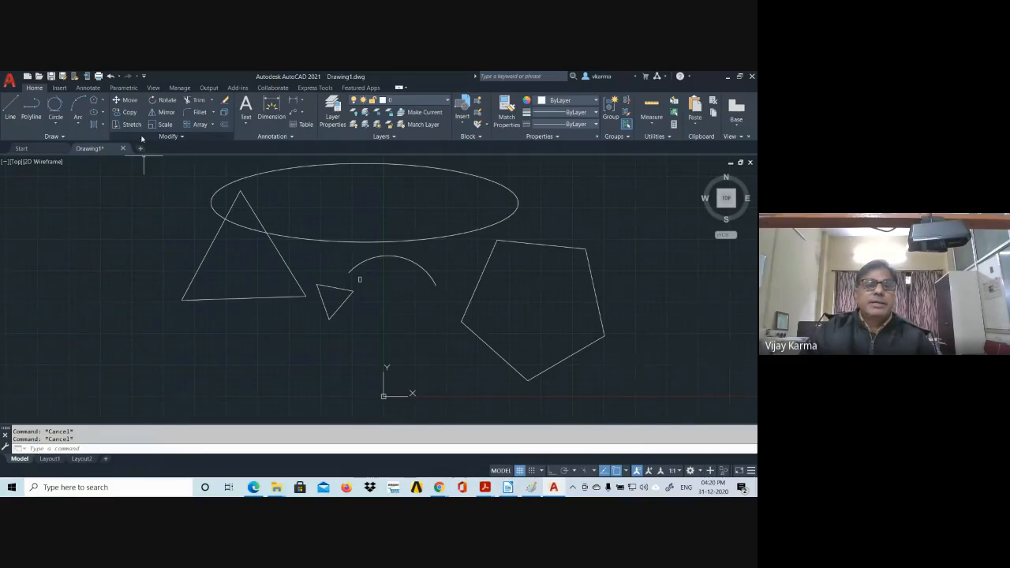
Step: Move the ellipse by its center to the empty area above and to the right of the pentagon
left_click(326, 241)
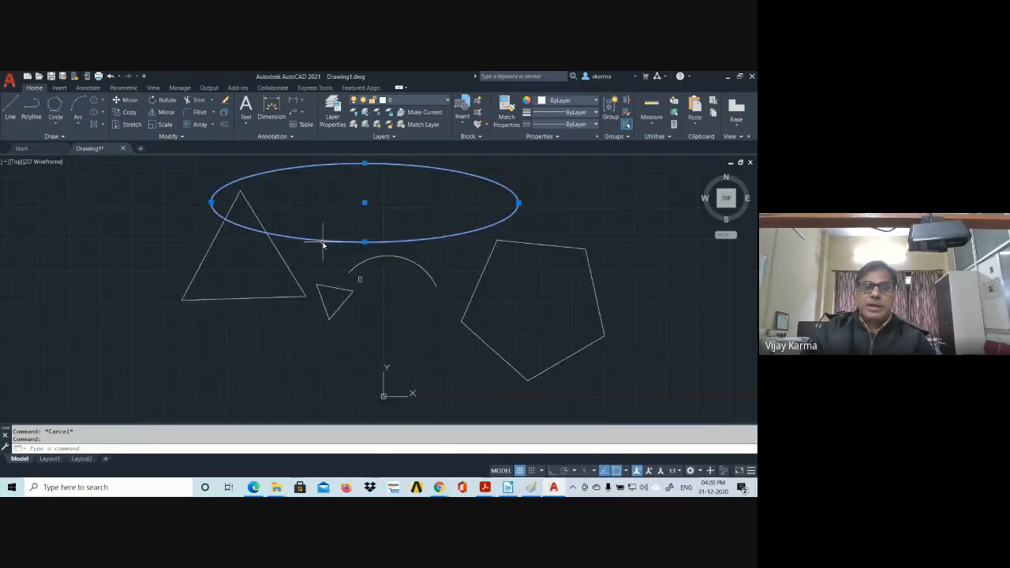
scroll(336, 245, "up", 2)
scroll(350, 253, "down", 4)
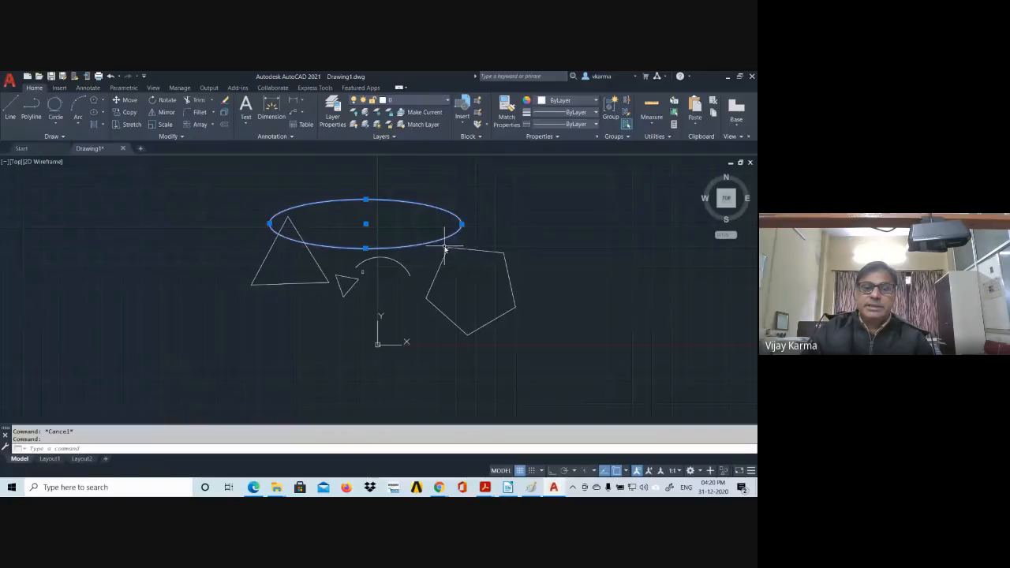
mouse_move(447, 244)
middle_mouse_down()
mouse_move(412, 276)
mouse_move(381, 284)
middle_mouse_up()
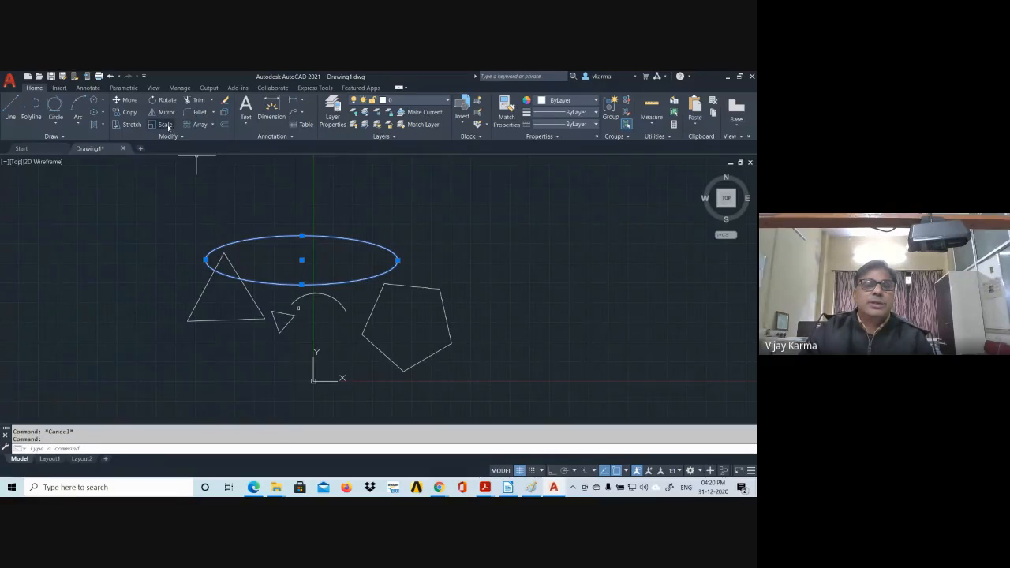
left_click(122, 103)
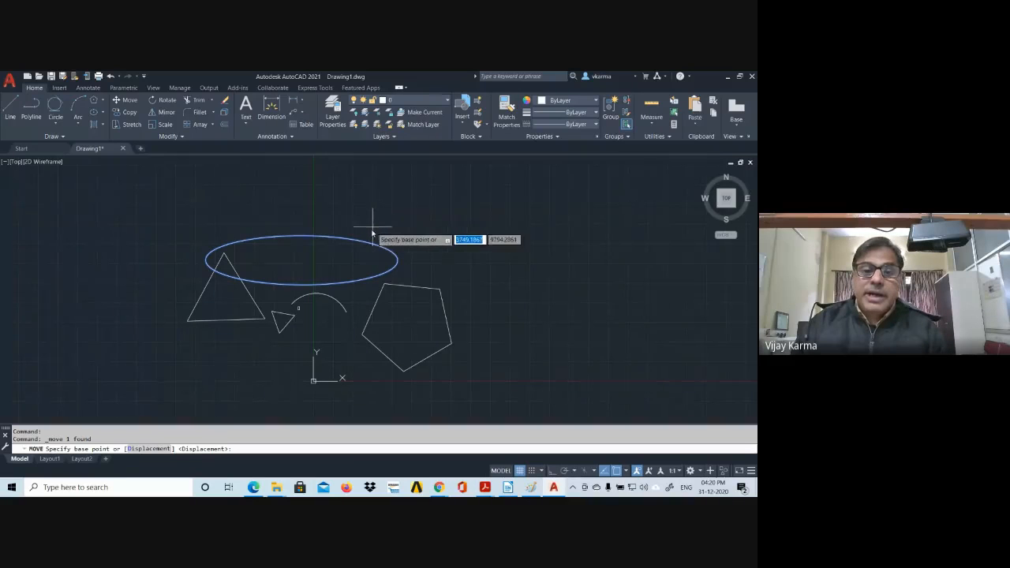
left_click(307, 261)
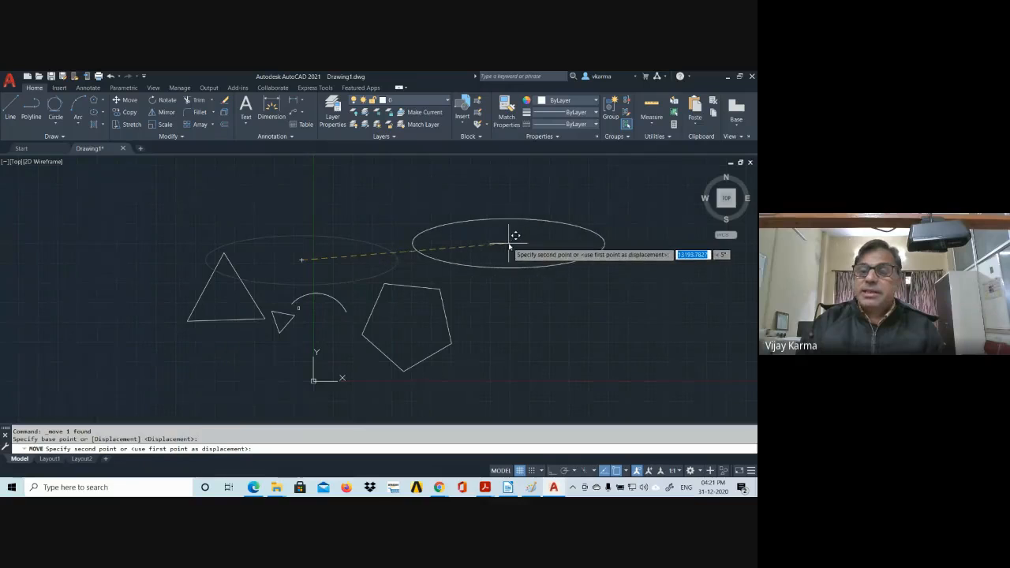
left_click(571, 217)
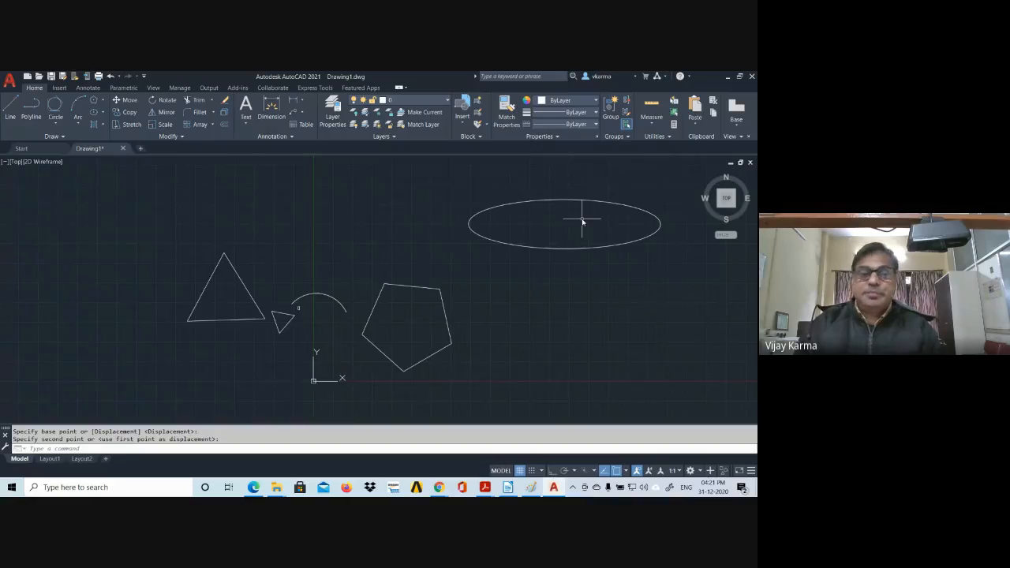
Step: Copy the ellipse from its center to the empty area above the arc, level with the original, making a single copy
left_click(131, 113)
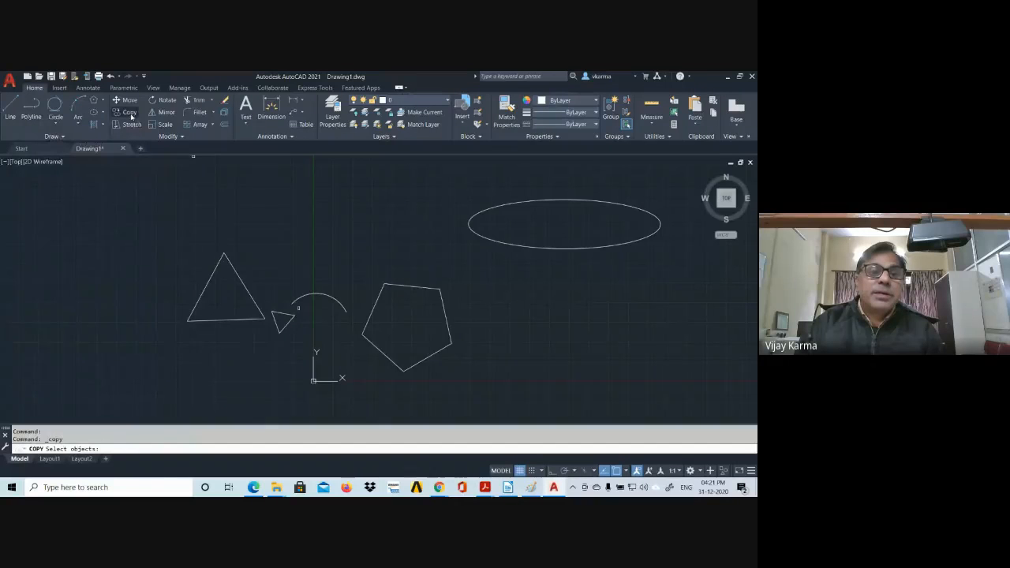
left_click(495, 209)
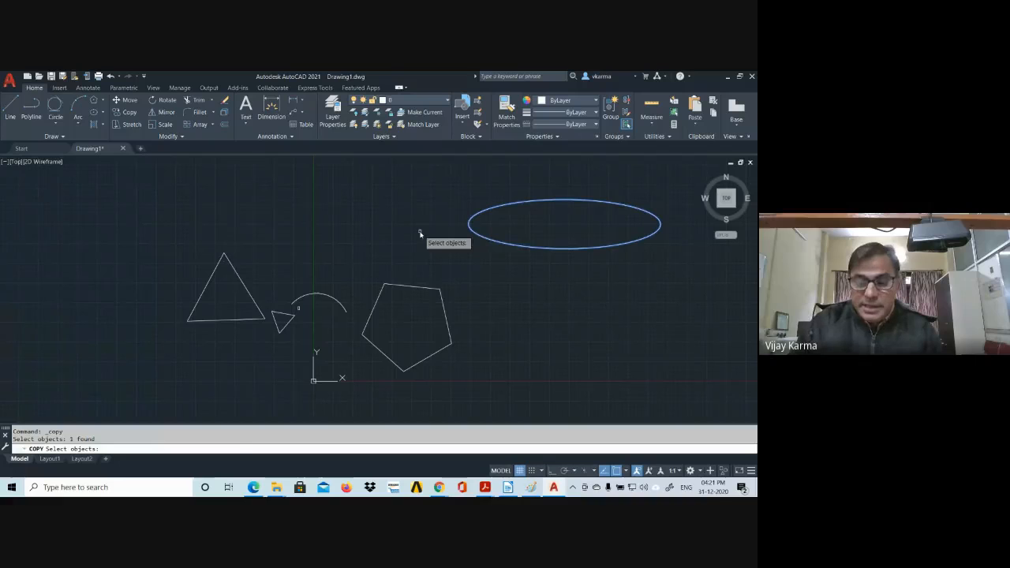
key("Return")
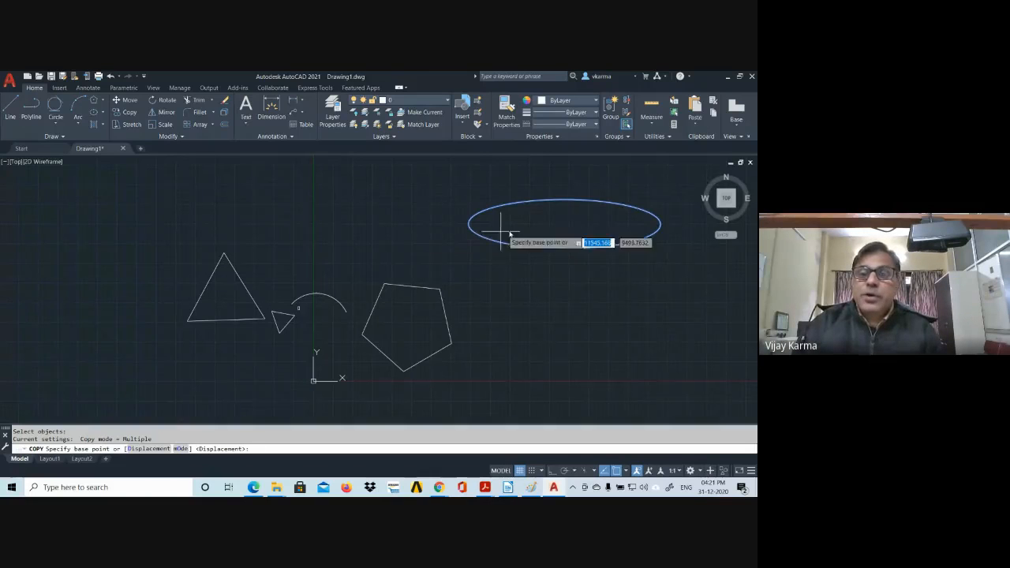
left_click(564, 224)
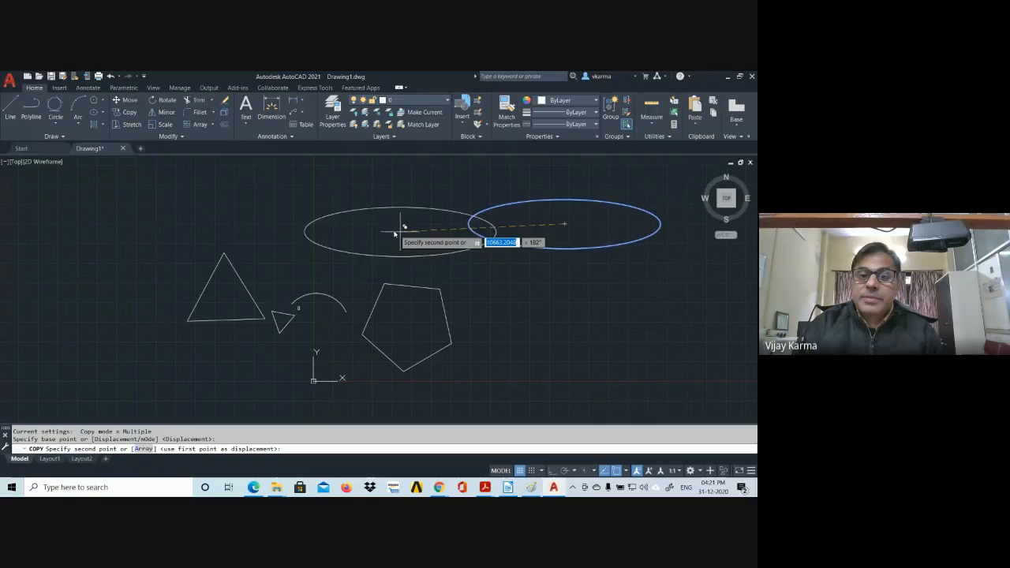
left_click(335, 221)
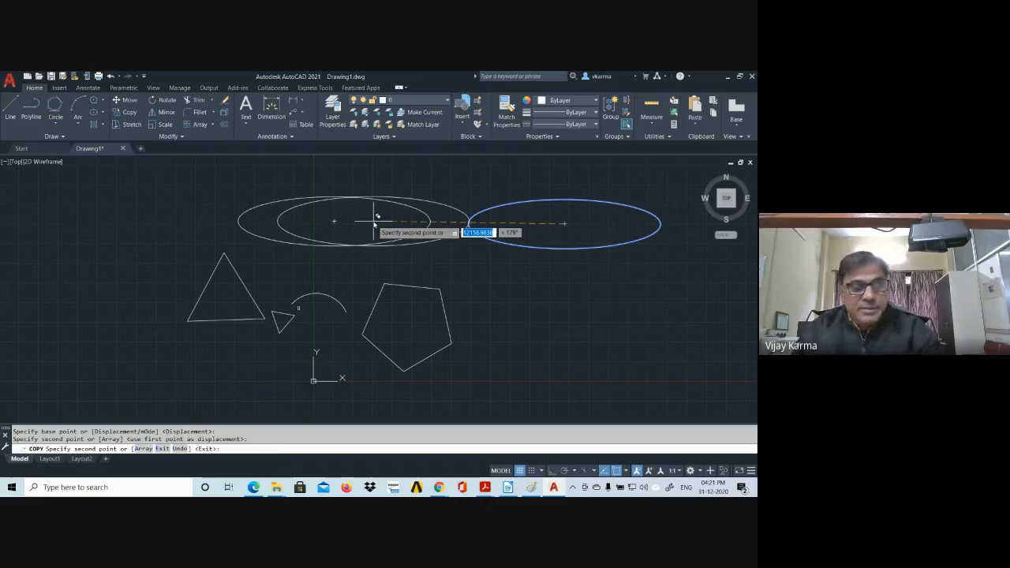
key("Escape")
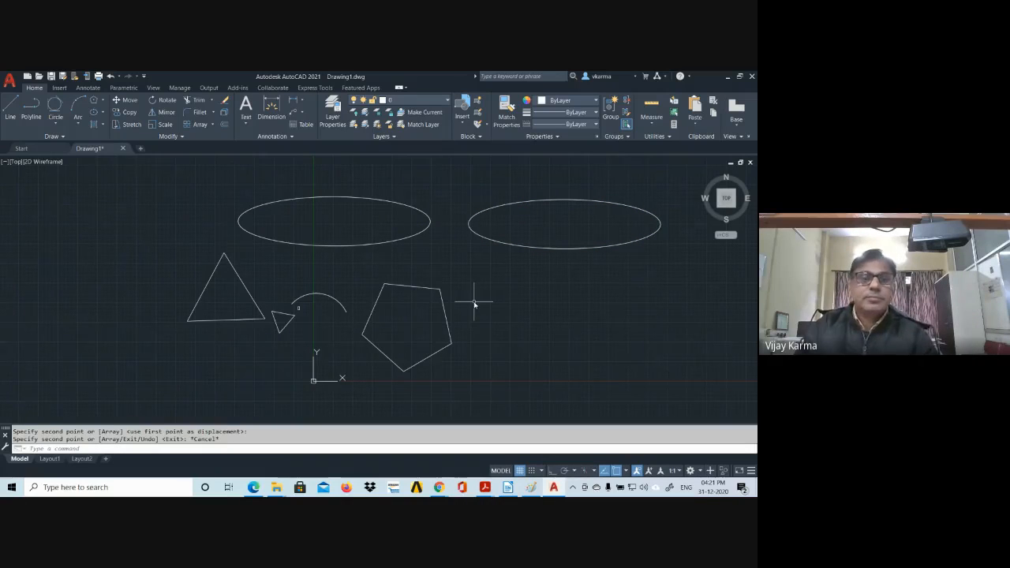
Step: Rotate the copied ellipse counterclockwise about its center to a diagonal tilt rising to the right, picking the angle freehand
left_click(163, 101)
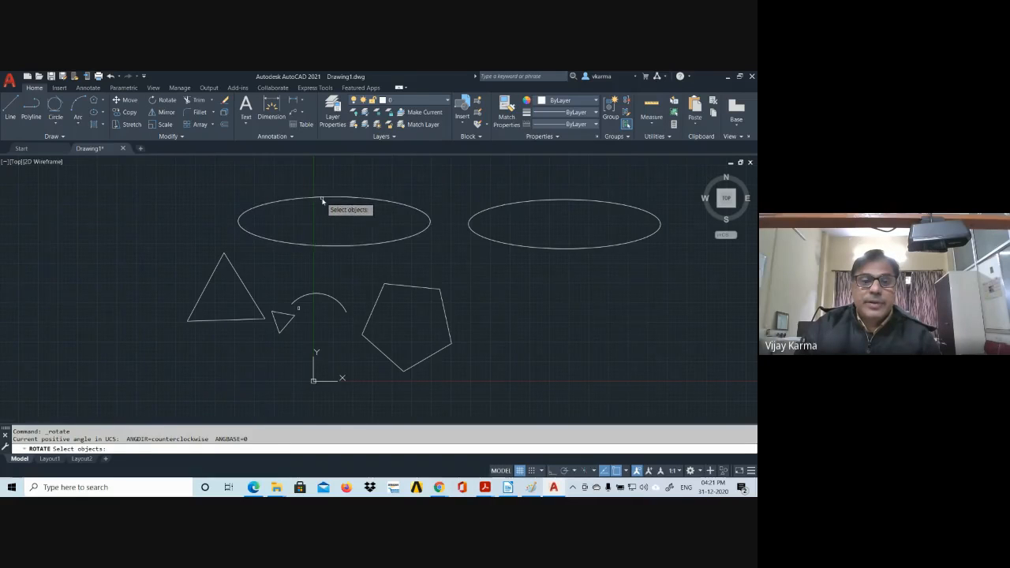
left_click(321, 194)
left_click(306, 202)
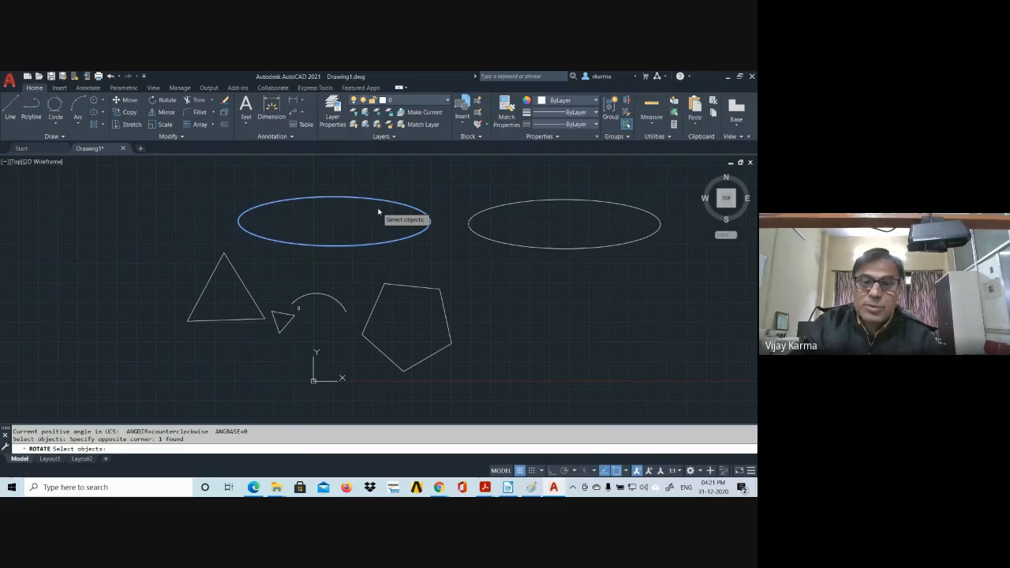
key("Return")
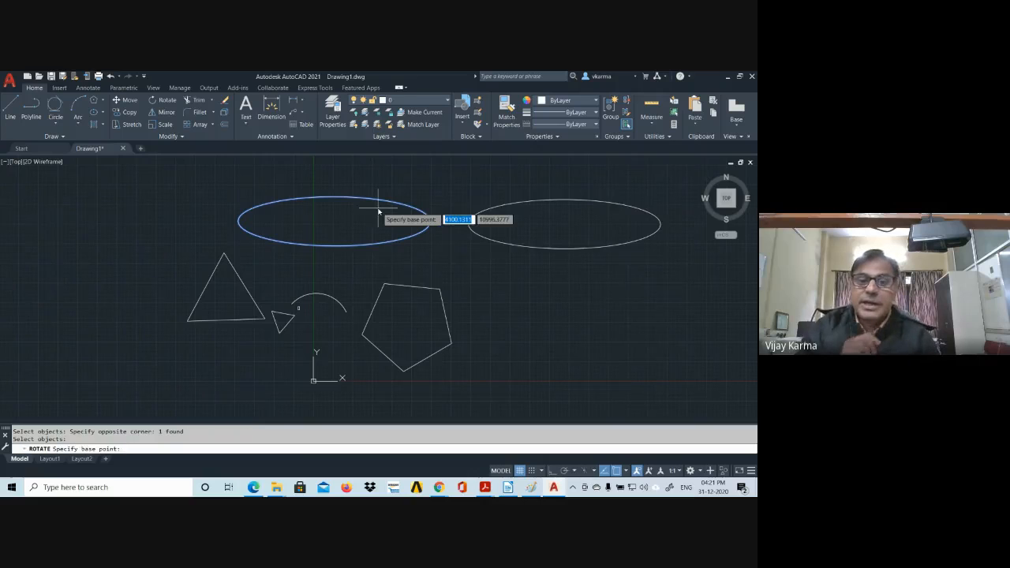
left_click(334, 222)
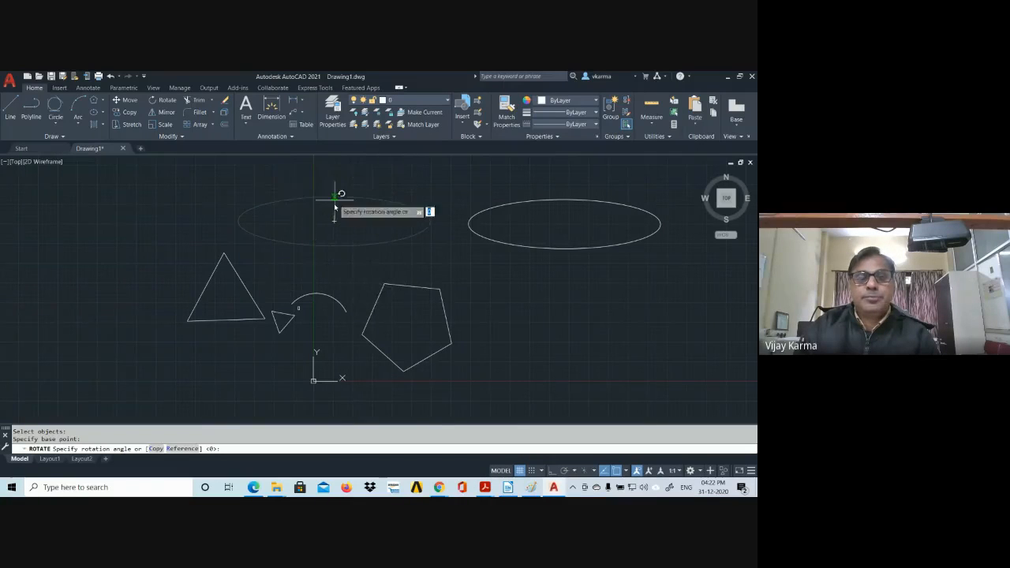
scroll(338, 210, "up", 2)
scroll(331, 208, "down", 5)
scroll(325, 217, "up", 4)
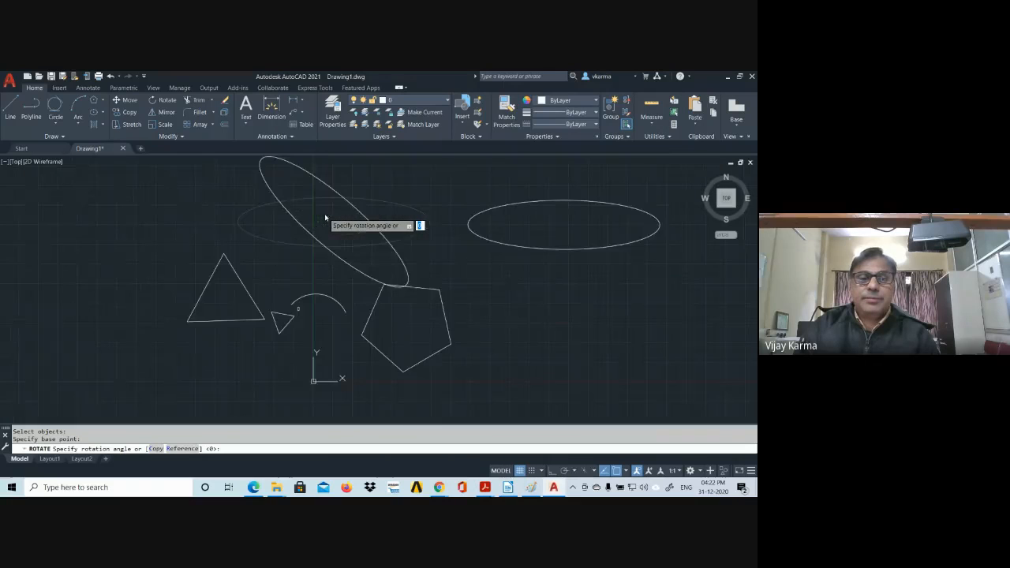
middle_click_drag(332, 208, 328, 266)
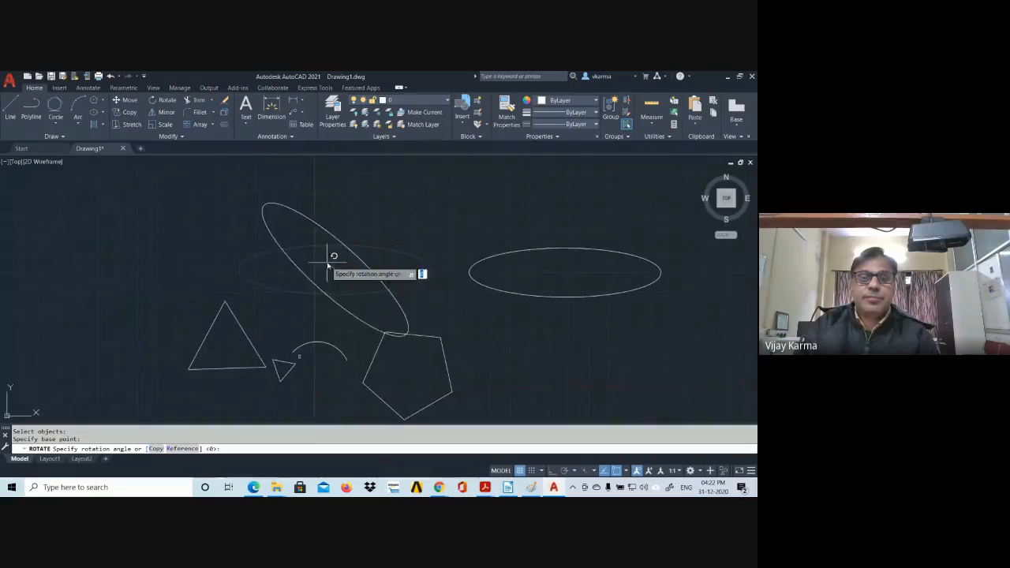
left_click(420, 201)
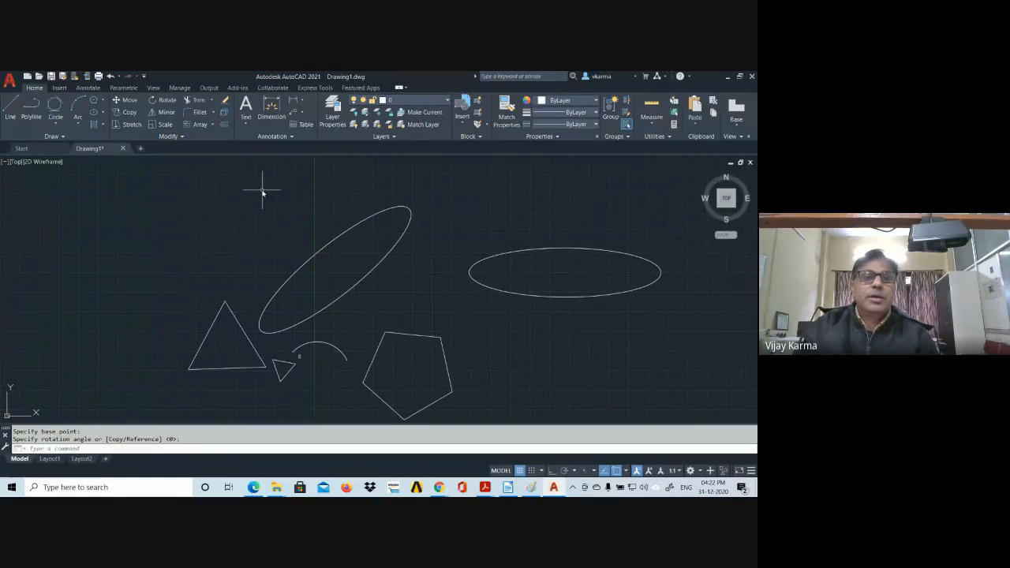
Step: Mirror the tilted ellipse across a horizontal line drawn freehand just above it, erasing the source ellipse
left_click(160, 113)
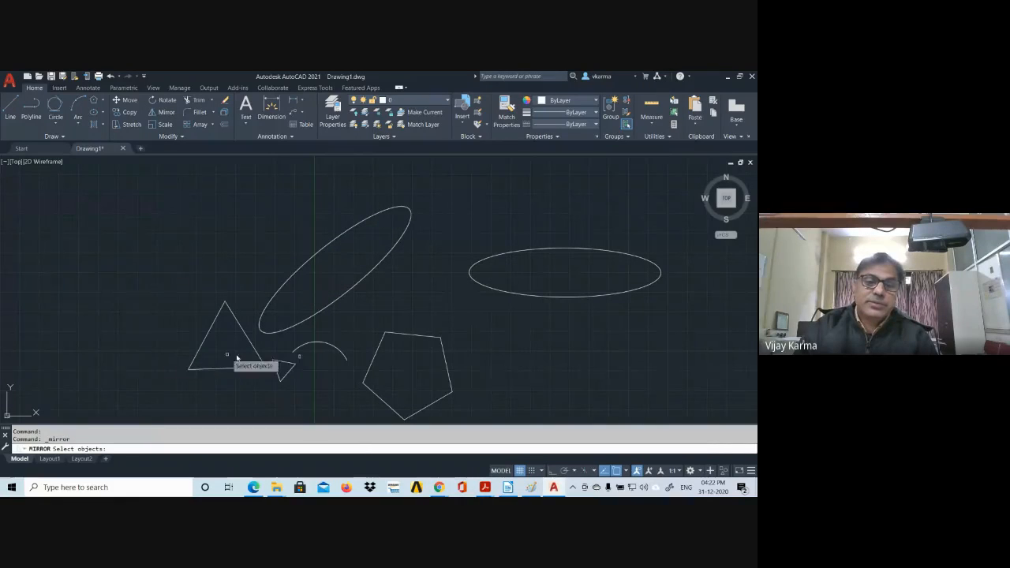
left_click(329, 251)
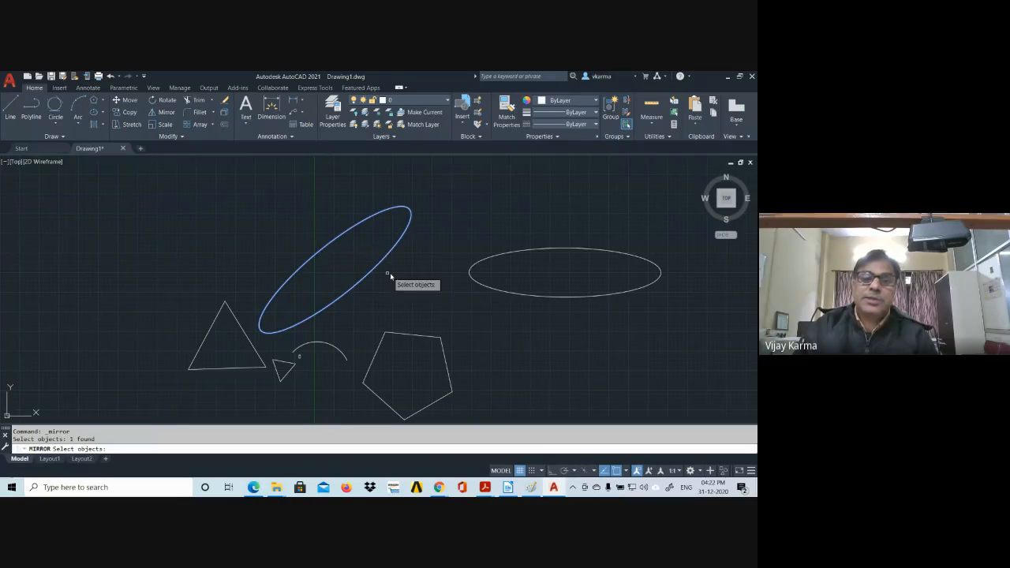
key("Return")
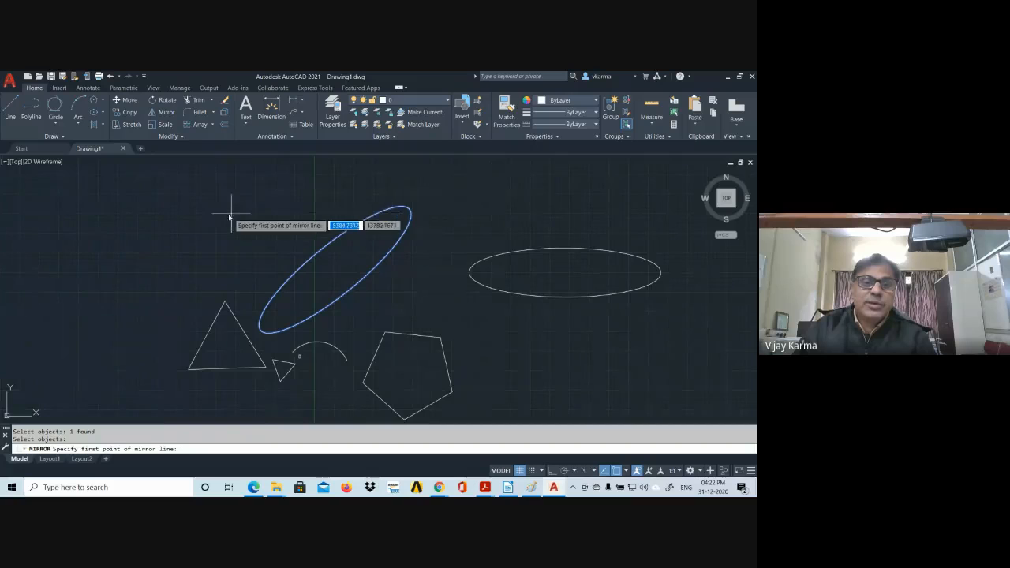
scroll(228, 223, "up", 2)
scroll(241, 233, "down", 2)
scroll(242, 232, "down", 2)
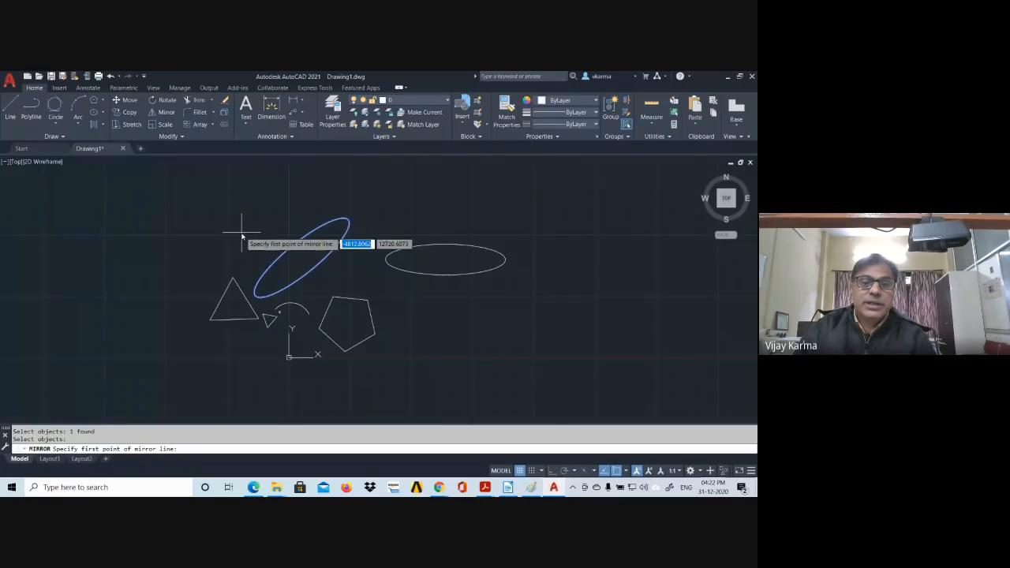
left_click(197, 199)
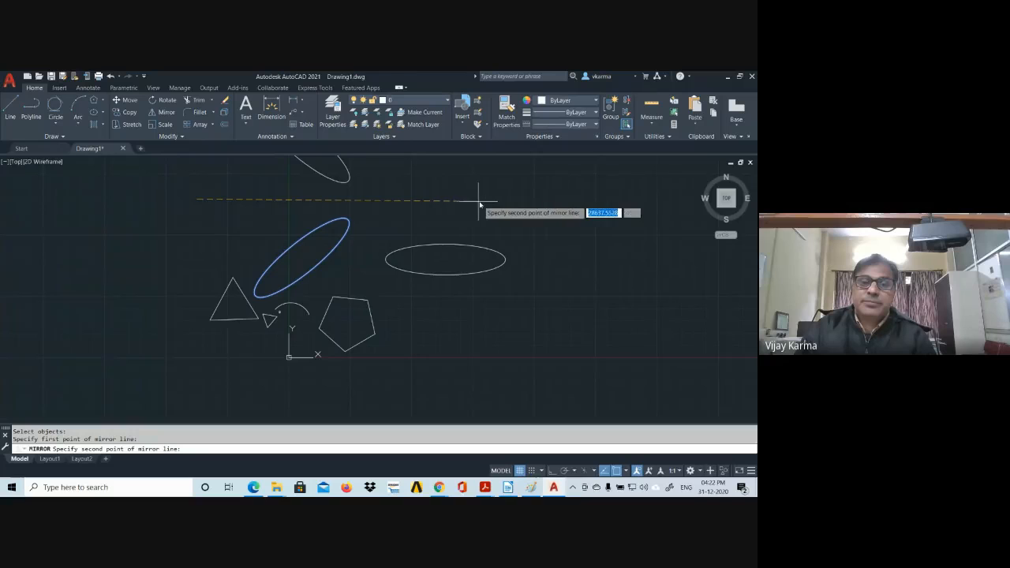
left_click(493, 203)
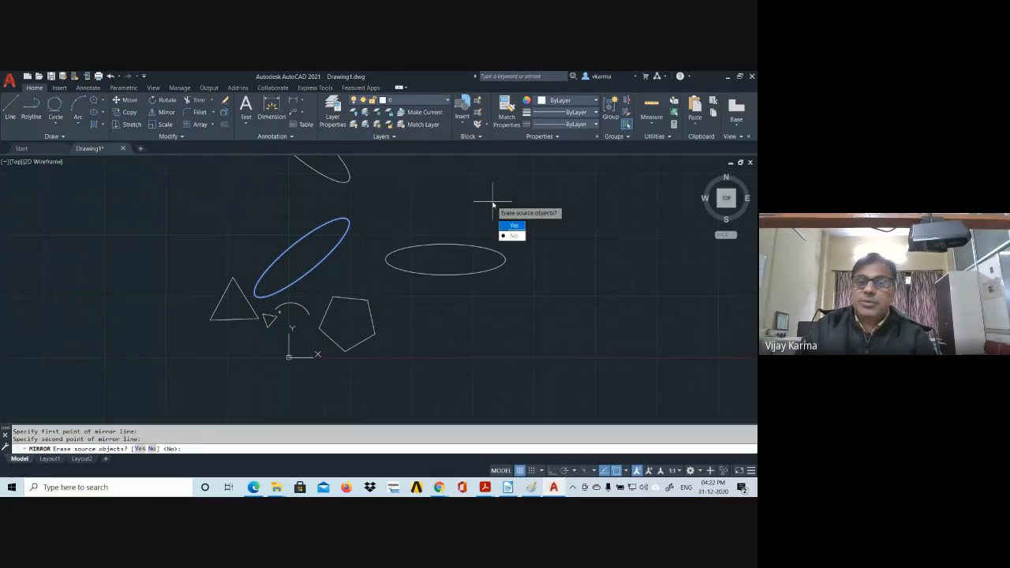
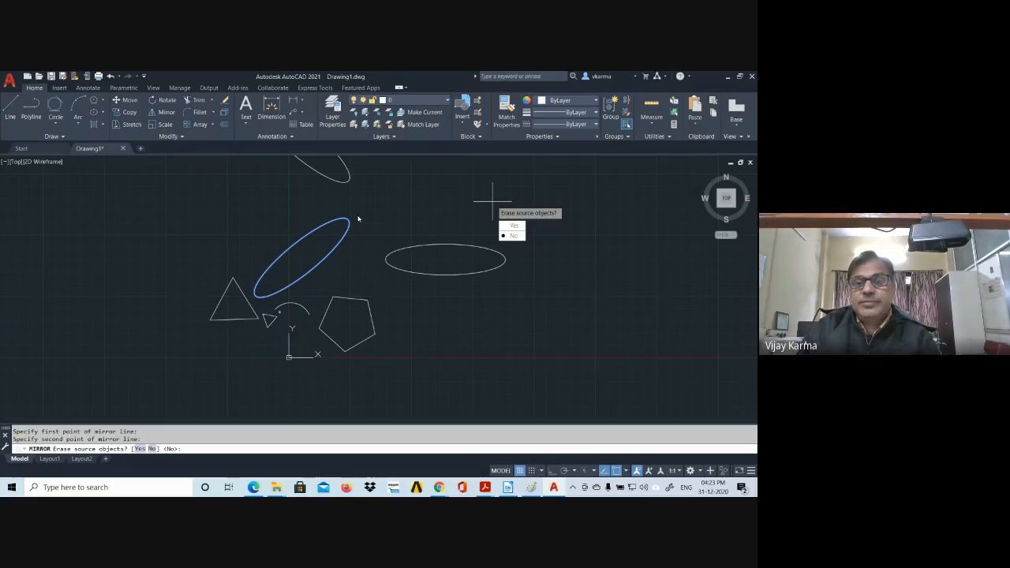
left_click(513, 226)
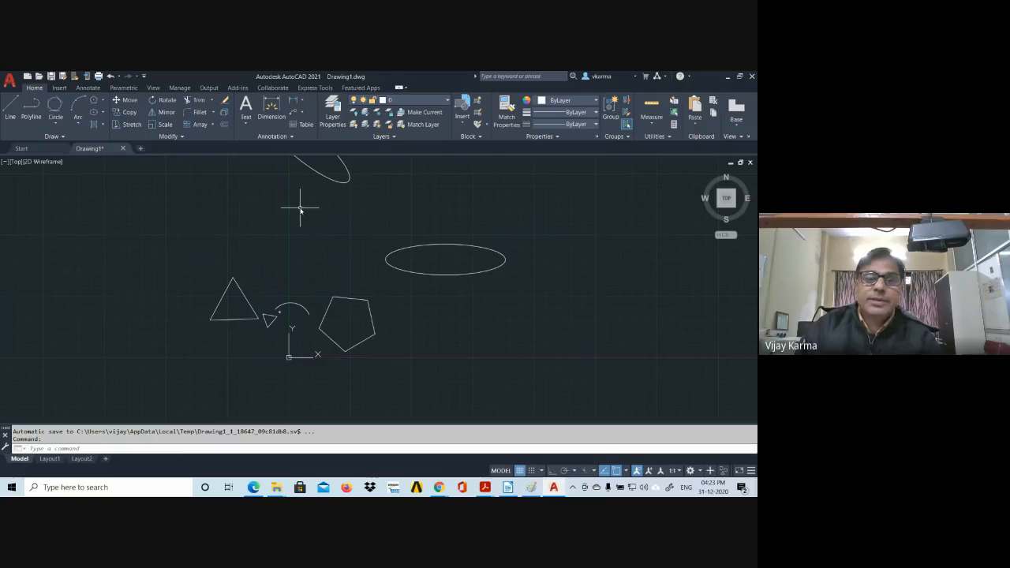
scroll(338, 226, "up", 2)
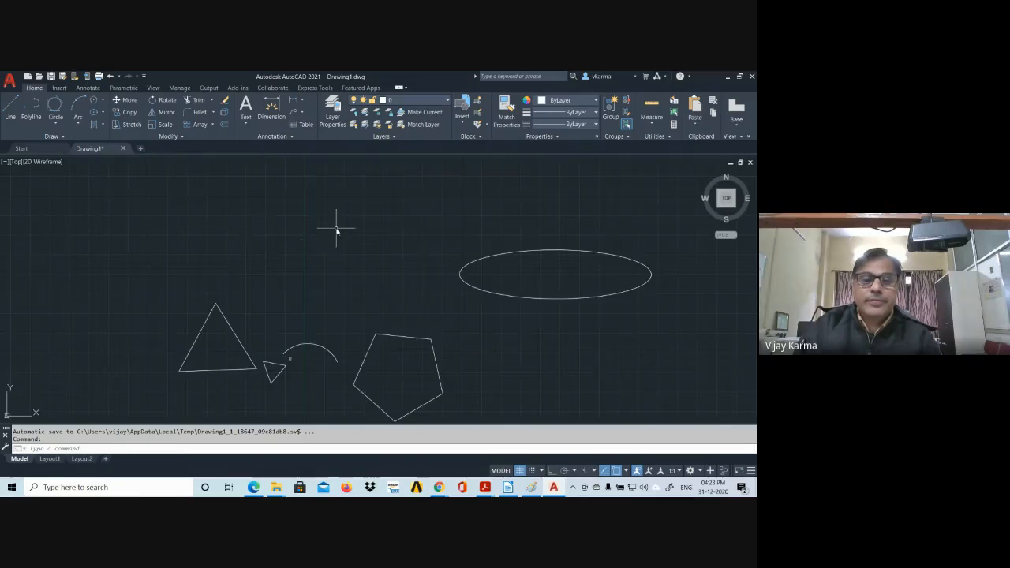
scroll(338, 226, "down", 6)
scroll(338, 221, "up", 2)
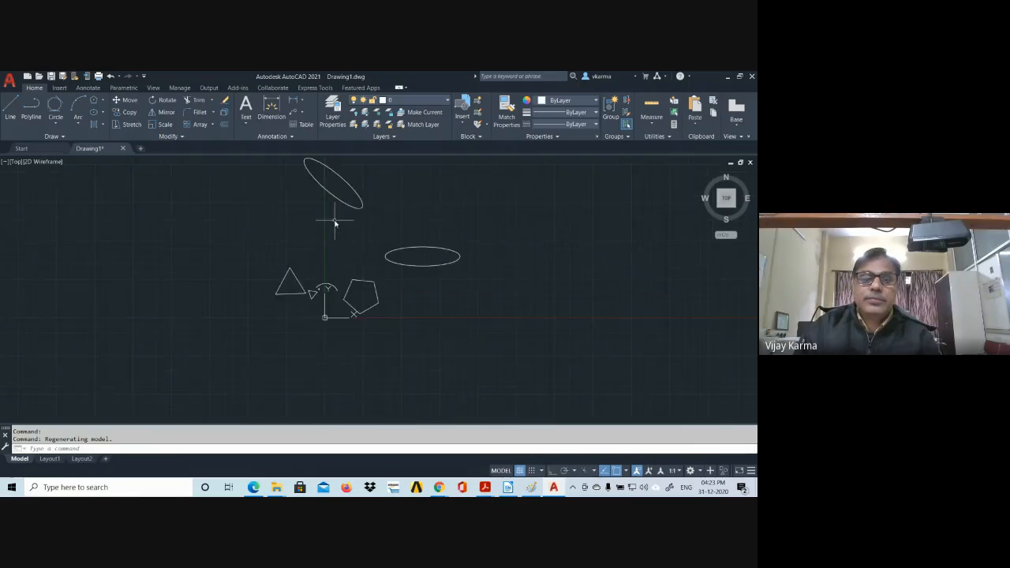
scroll(333, 229, "down", 2)
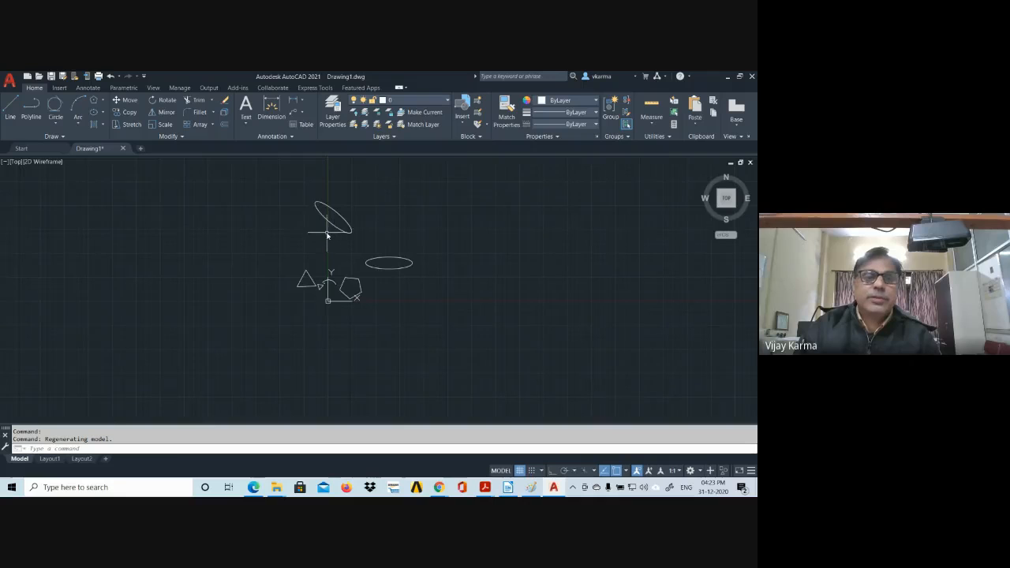
scroll(316, 232, "up", 2)
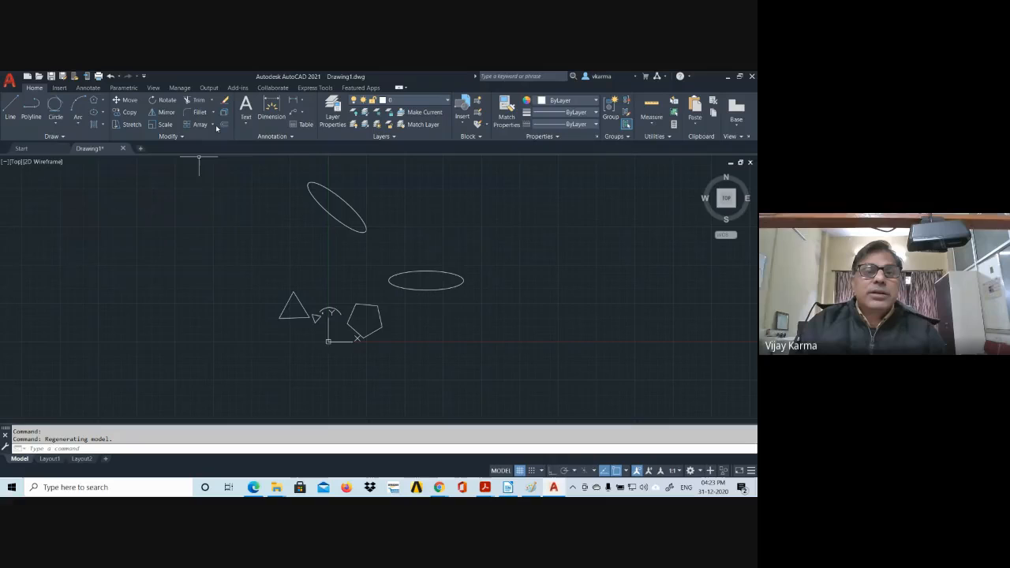
left_click(213, 125)
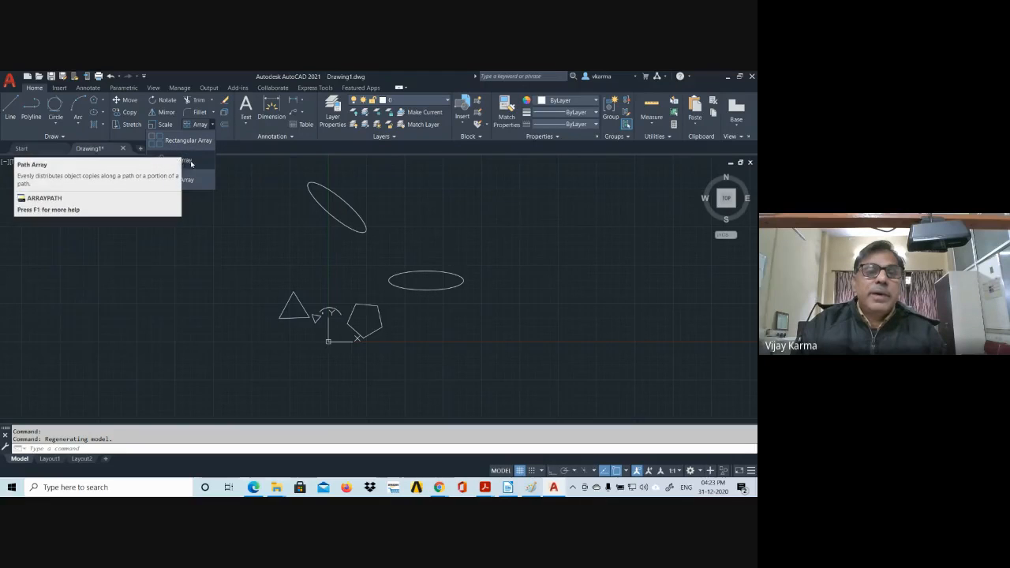
left_click(201, 248)
Step: Draw a circle by center and radius in the empty area above and to the left of the large triangle, picking both points freehand
left_click(55, 111)
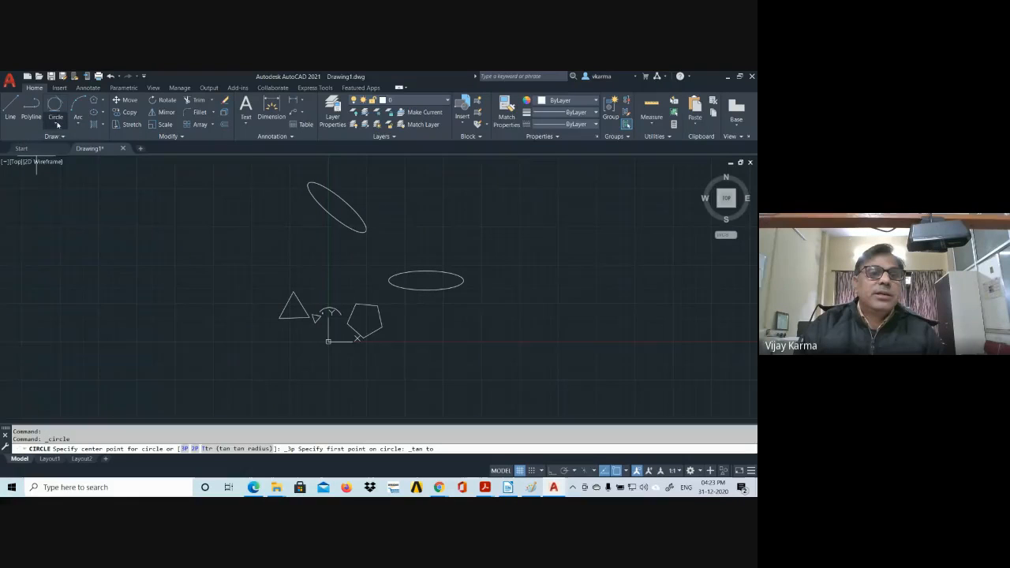
left_click(55, 122)
left_click(47, 143)
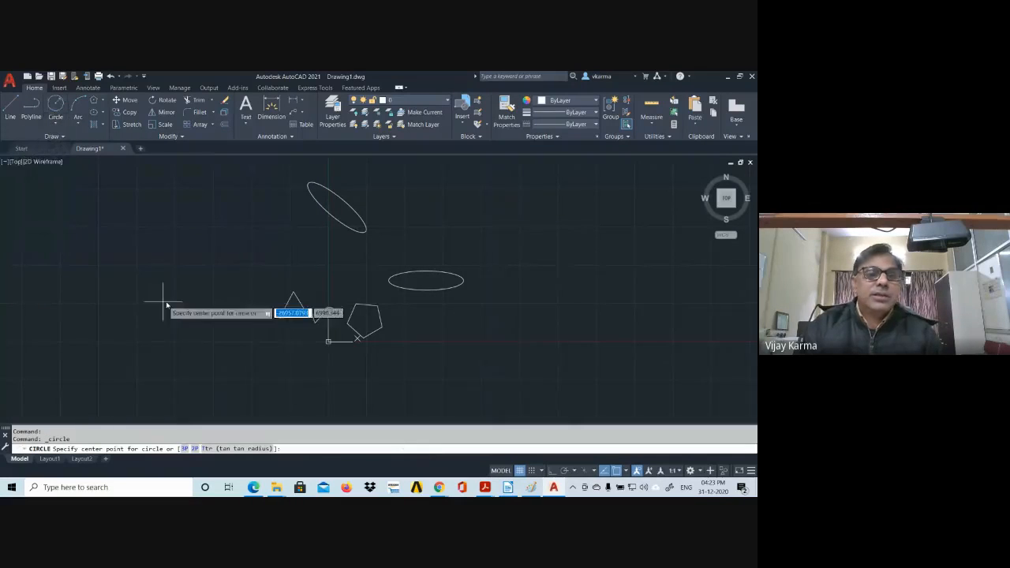
left_click(160, 253)
left_click(171, 230)
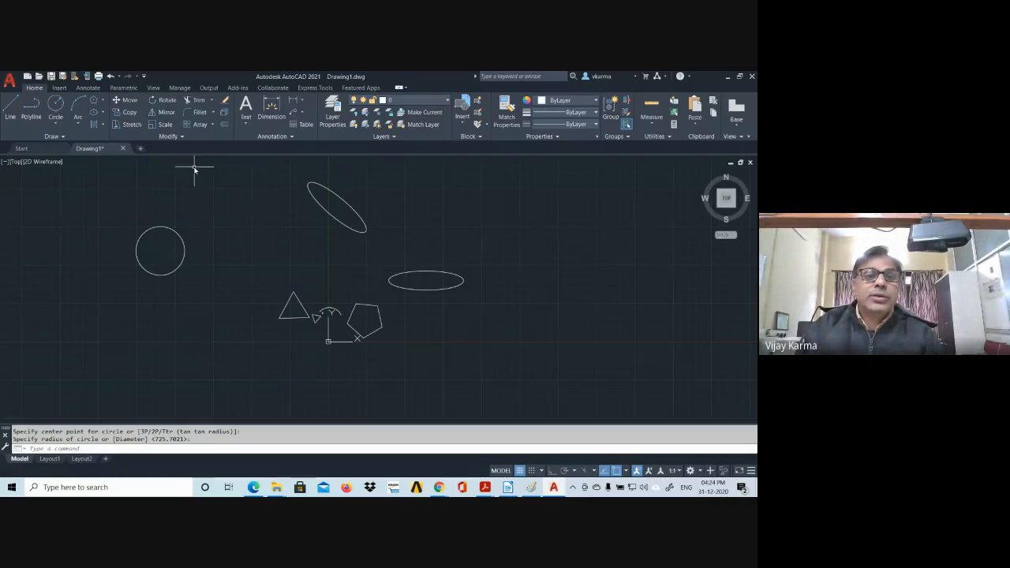
Step: Create an associative path array of the circle using the small arc as the path, keeping the default array settings, and exit the array
left_click(213, 125)
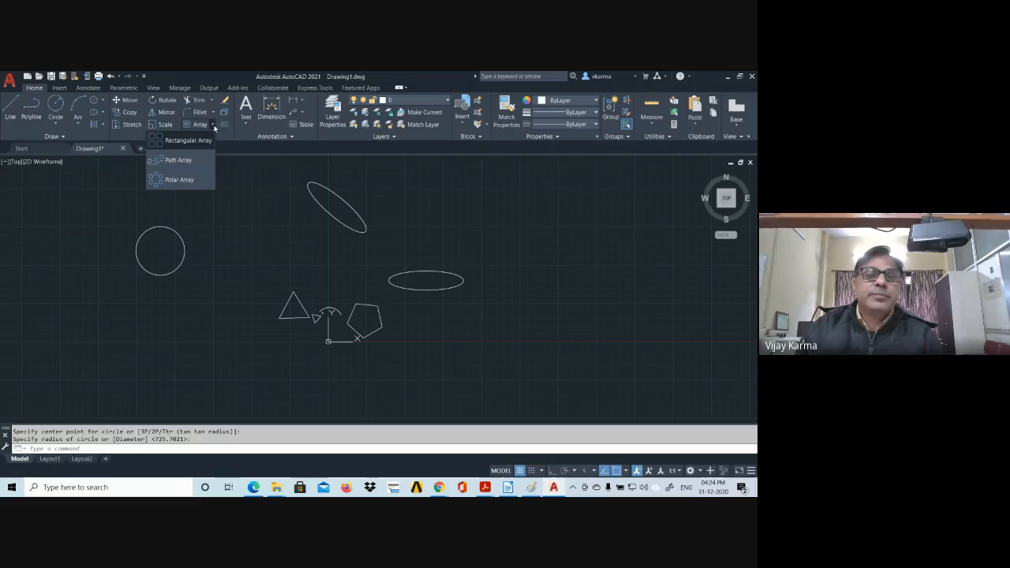
left_click(184, 165)
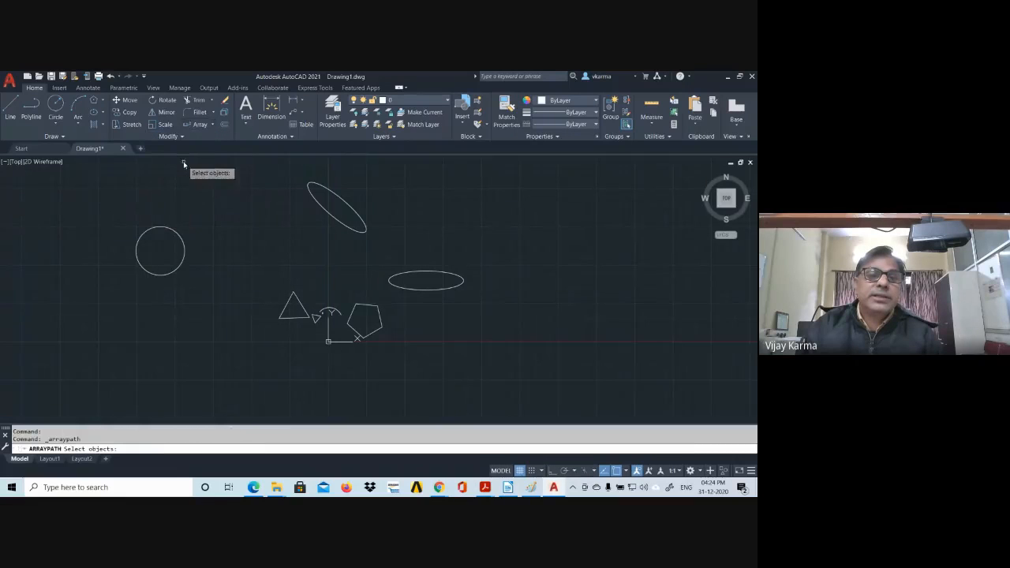
left_click(181, 240)
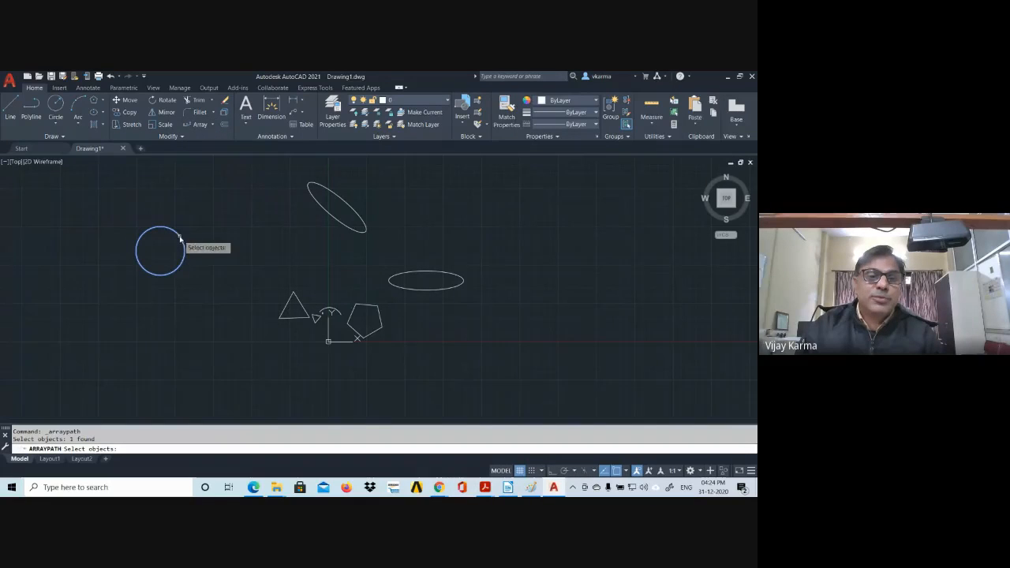
key("Return")
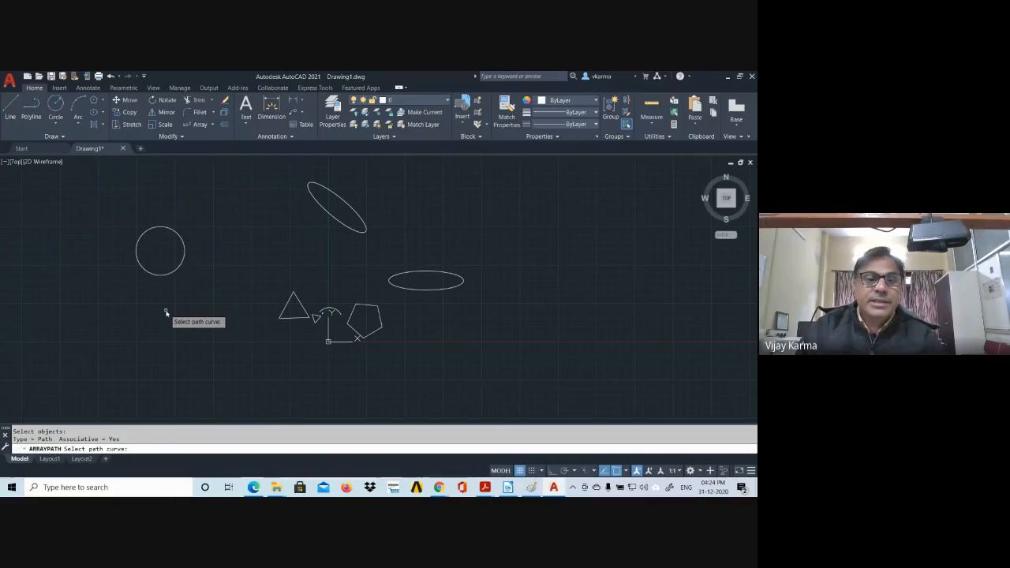
left_click(325, 314)
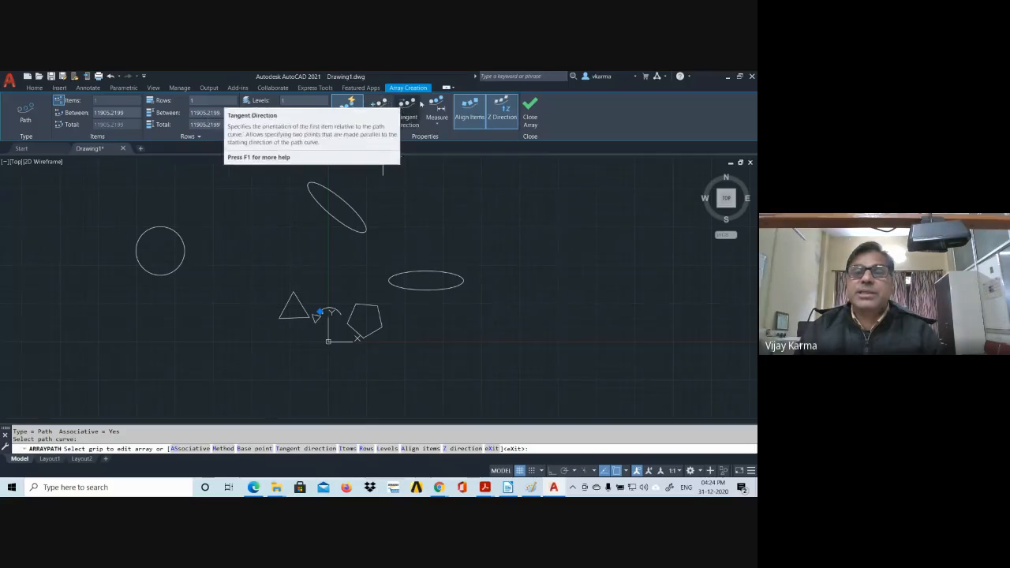
left_click(415, 339)
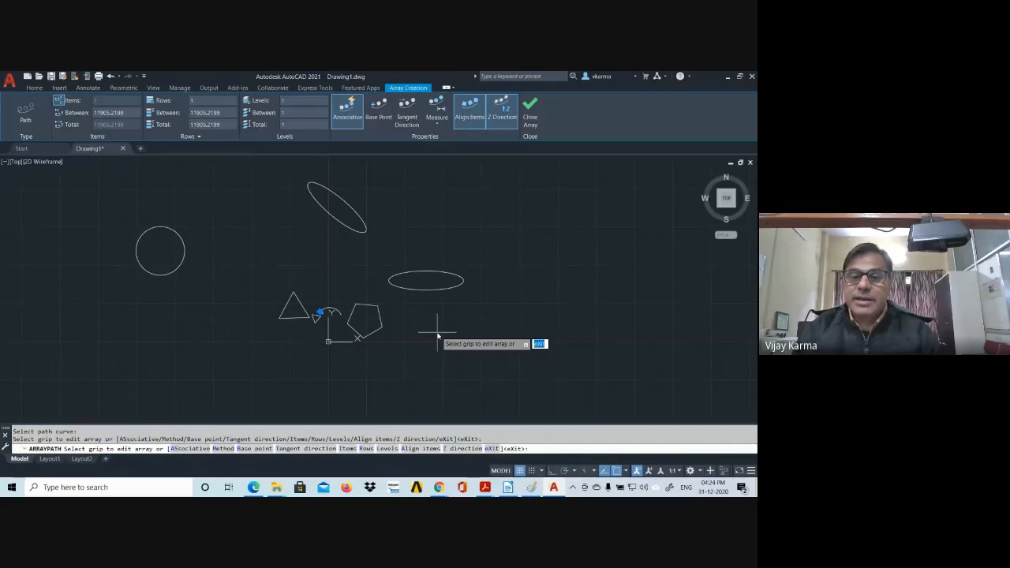
left_click(471, 344)
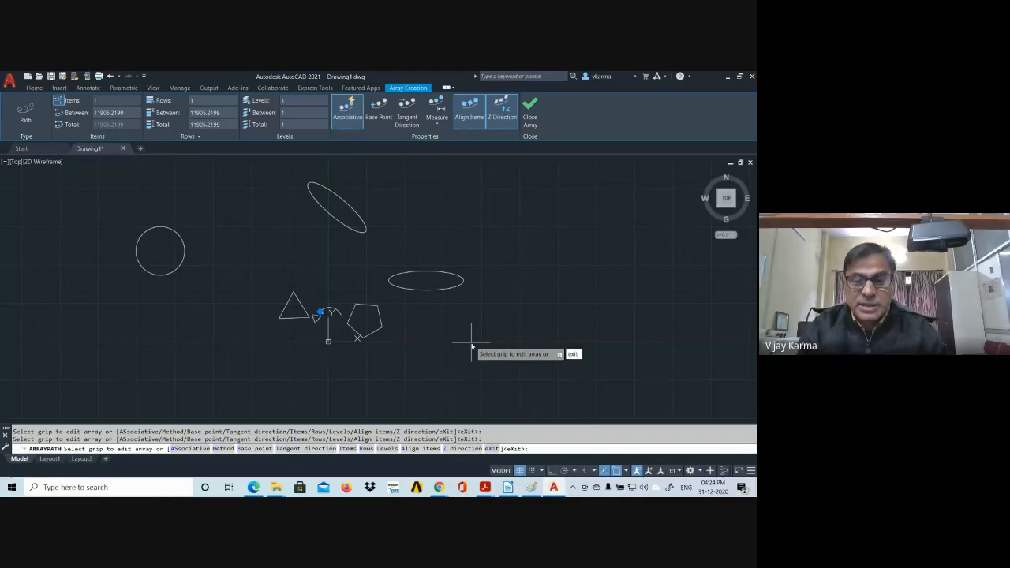
key("Return")
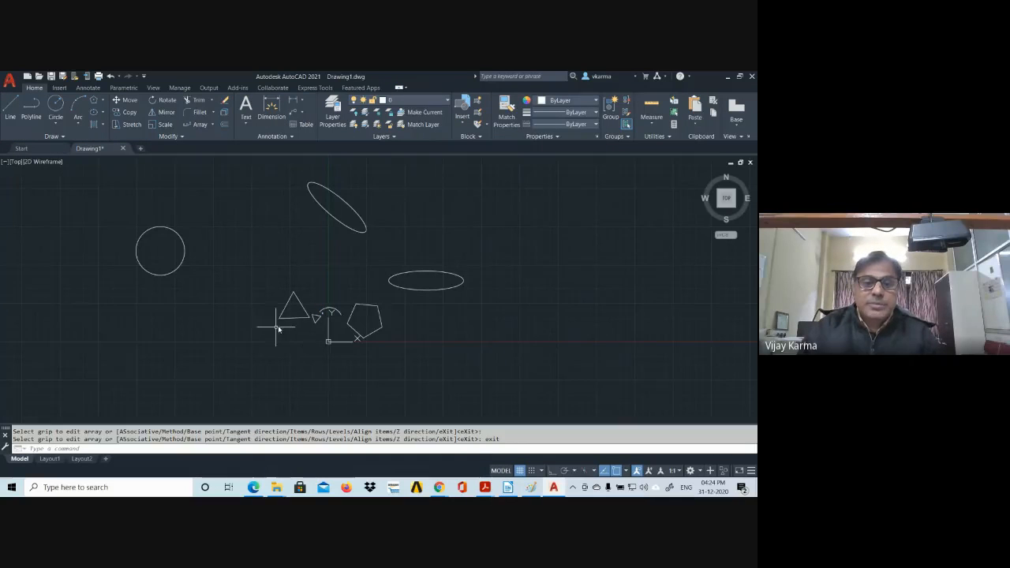
Step: Start a single-line text in the empty area to the right of the circle, accepting the default height of 2.5 and rotation of 0
scroll(330, 317, "up", 6)
scroll(330, 319, "down", 6)
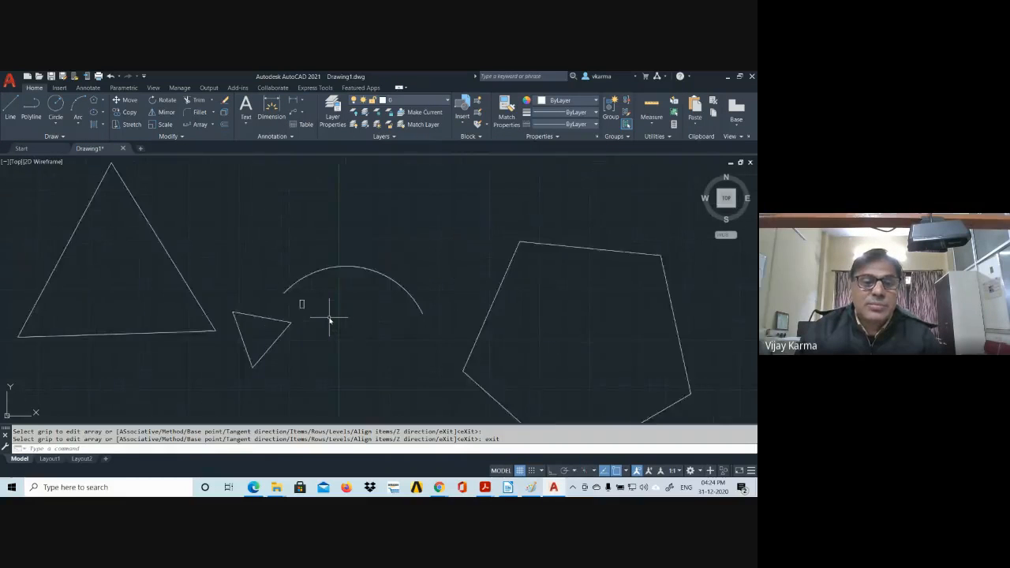
scroll(305, 299, "up", 2)
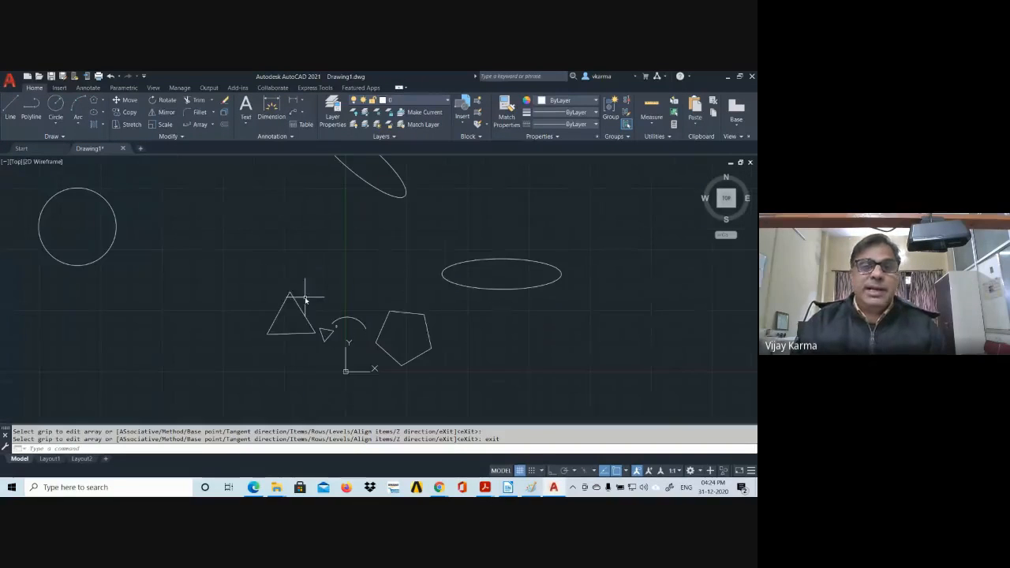
left_click(243, 123)
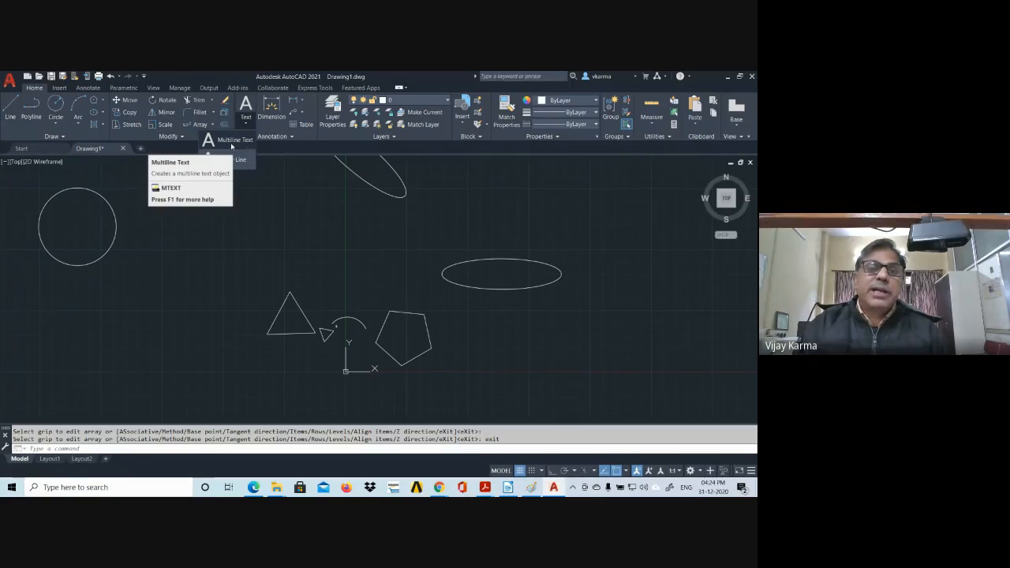
left_click(236, 161)
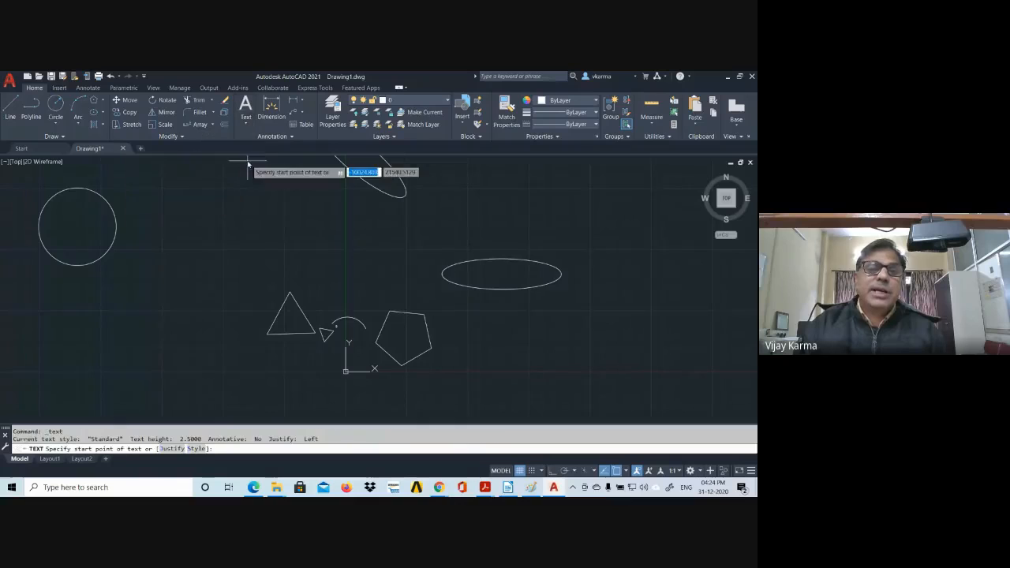
left_click(168, 232)
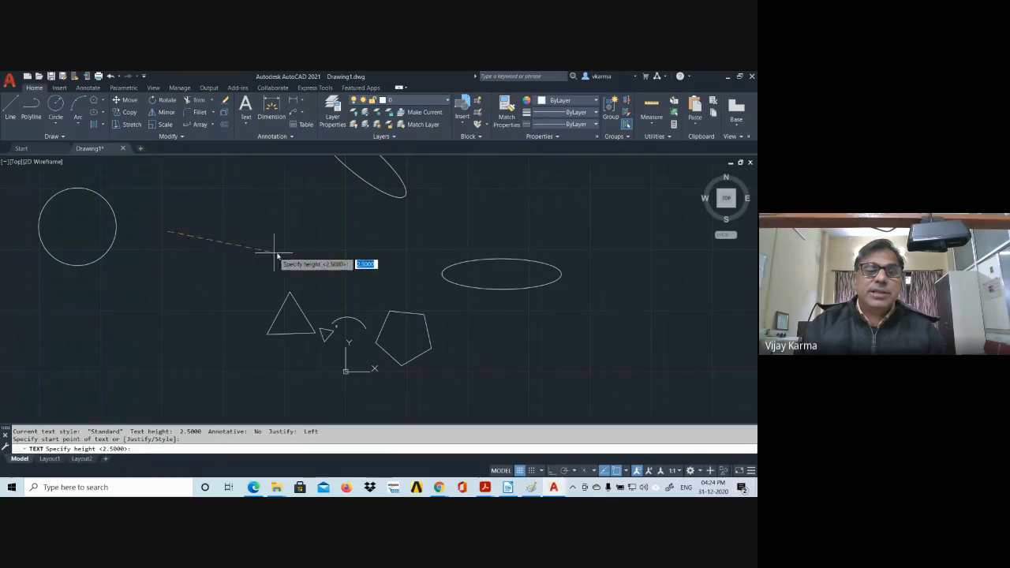
key("Return")
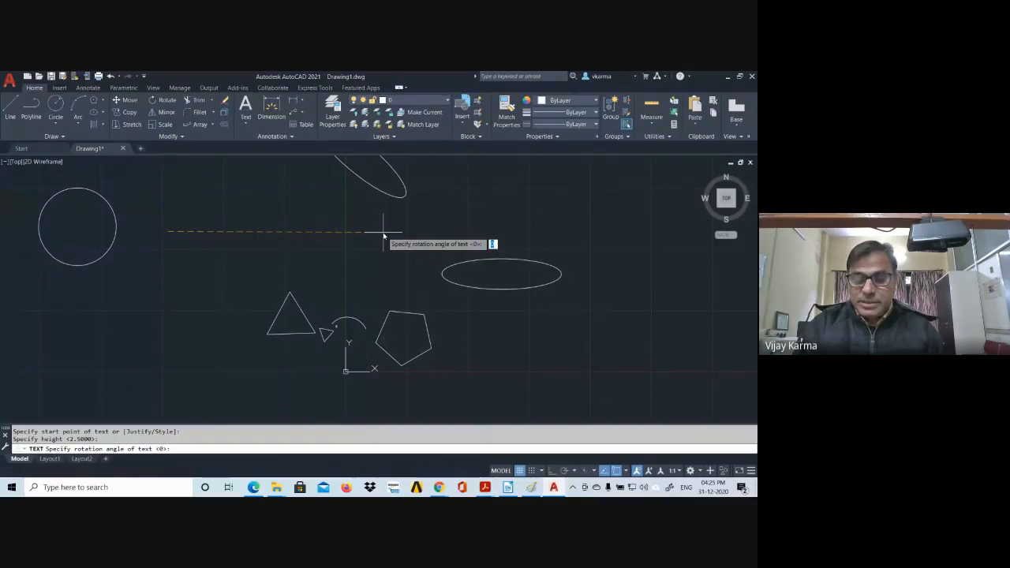
key("Return")
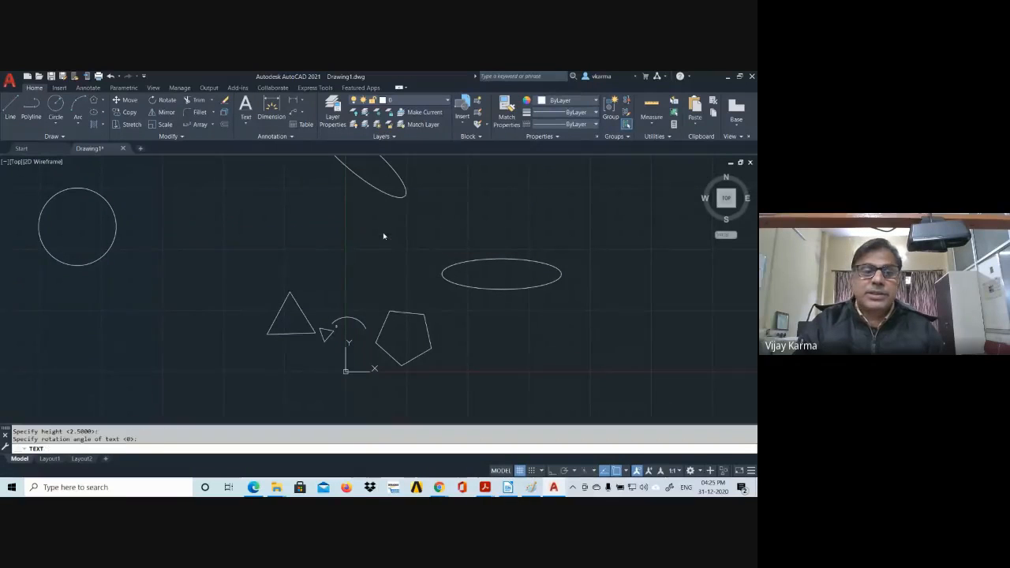
Step: Enter ABCS in capitals as the single-line text, remove the extra empty line and end the text command
scroll(224, 255, "up", 4)
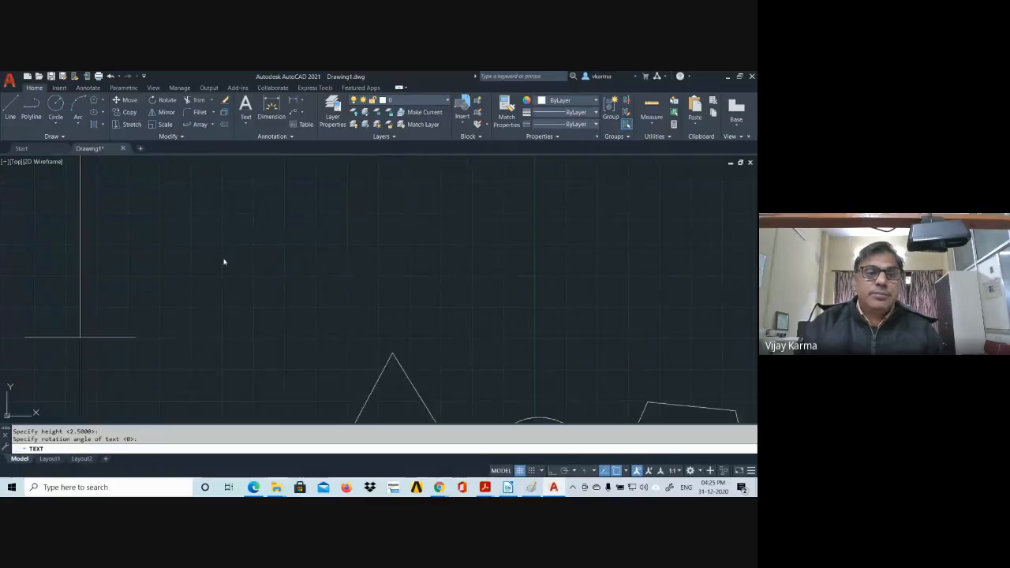
scroll(225, 262, "down", 8)
scroll(237, 245, "up", 2)
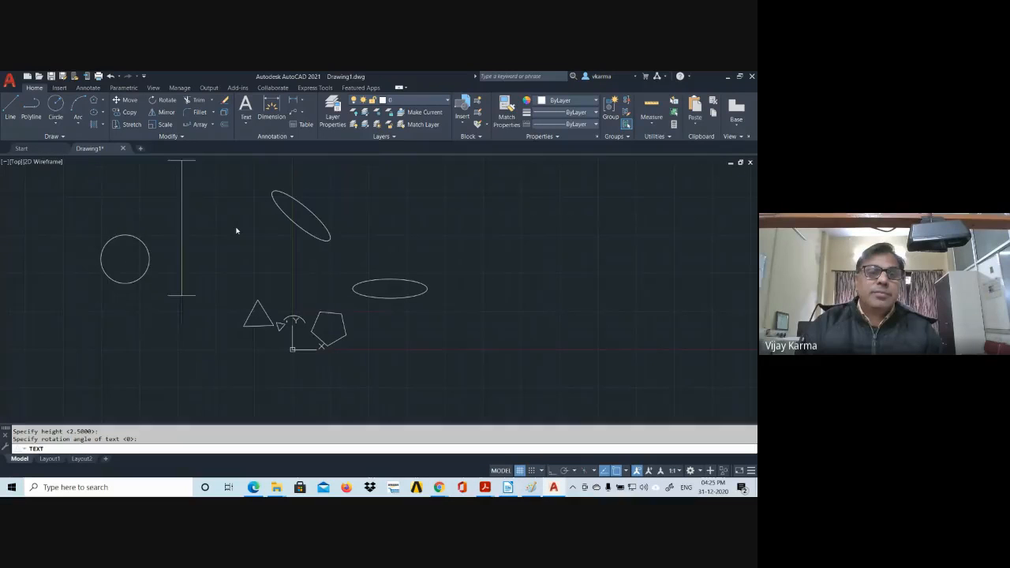
key("Caps_Lock")
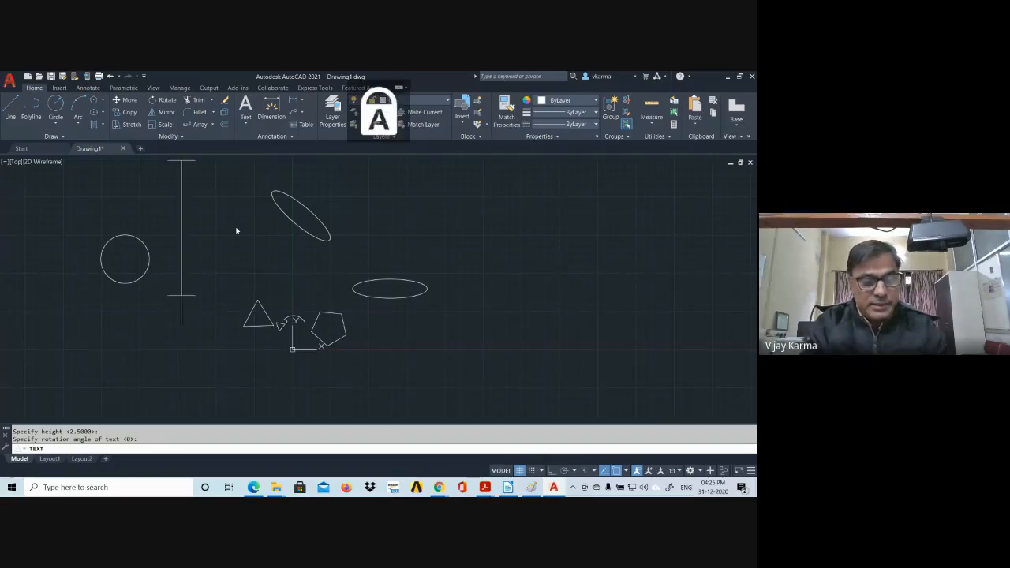
type("ABCS")
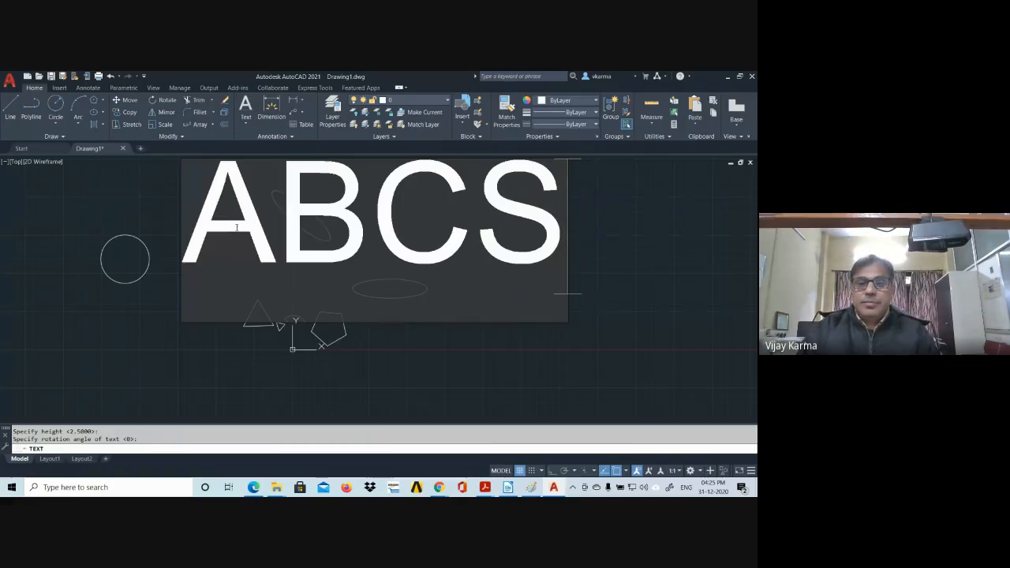
key("Return")
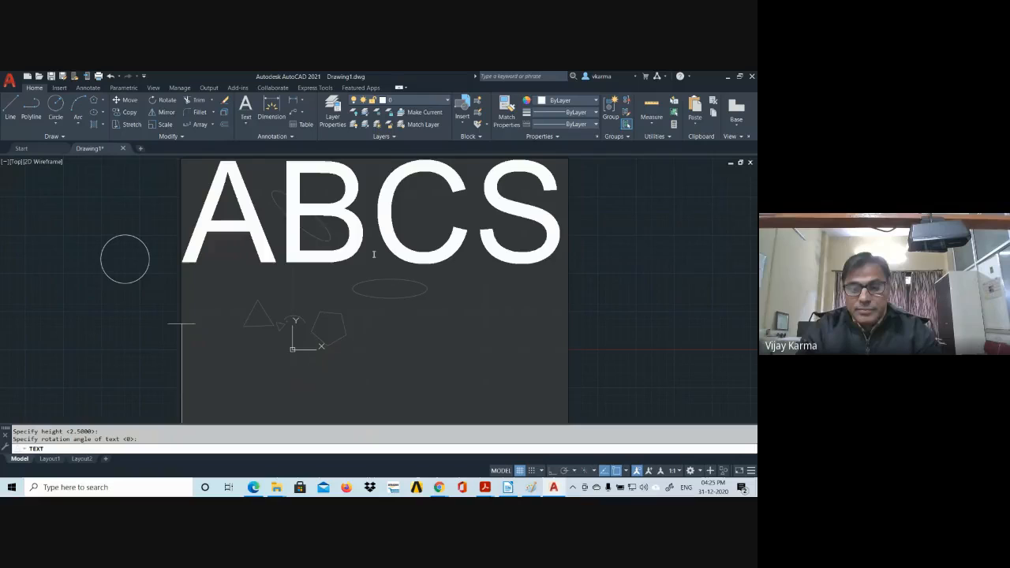
key("BackSpace")
key("Escape")
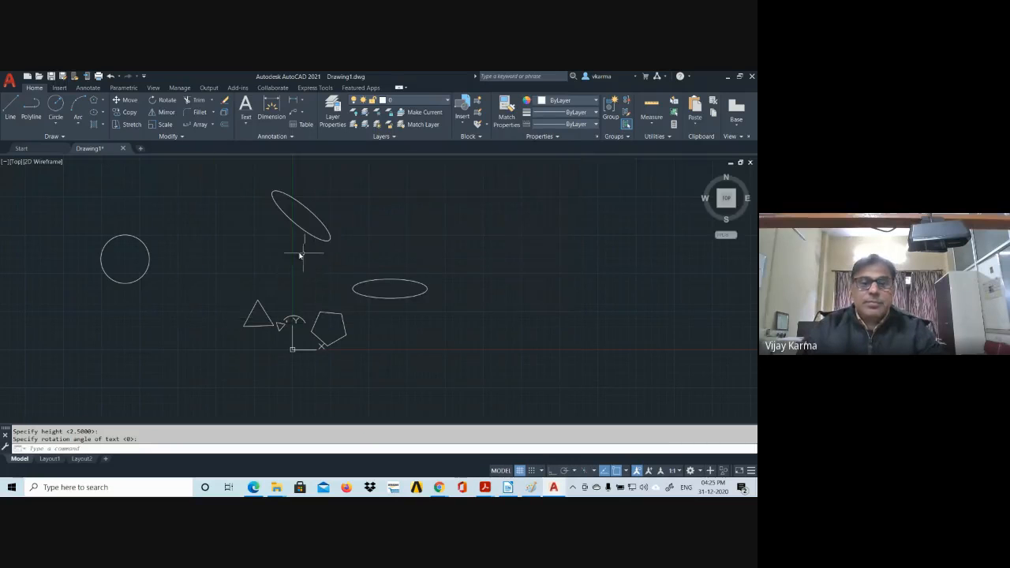
left_click(230, 242)
left_click(212, 232)
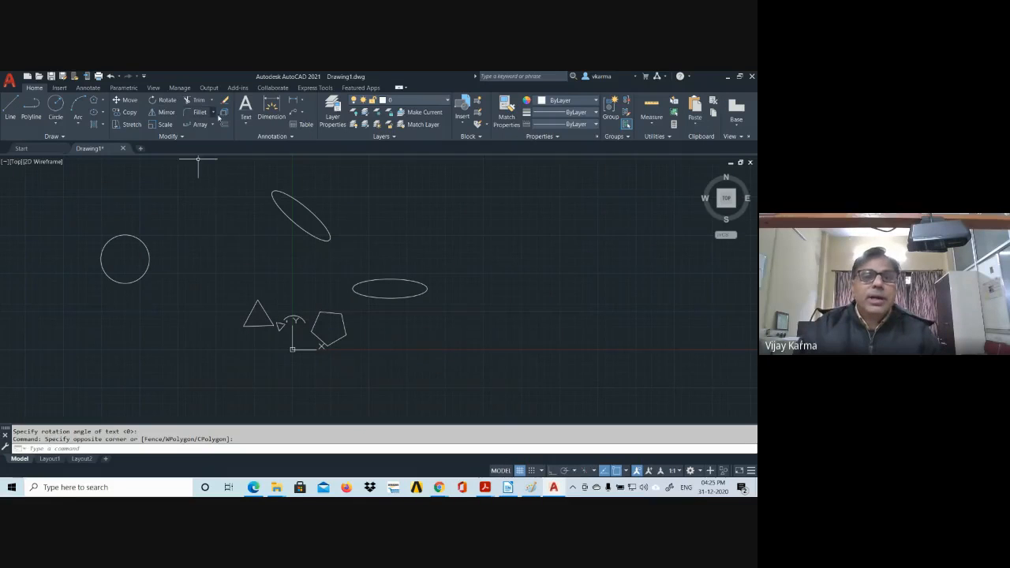
Step: Draw a multiline text box freehand between the circle and the tilted ellipse, and enter ADBGGFGDFGDSFGDAF as its first line
left_click(246, 123)
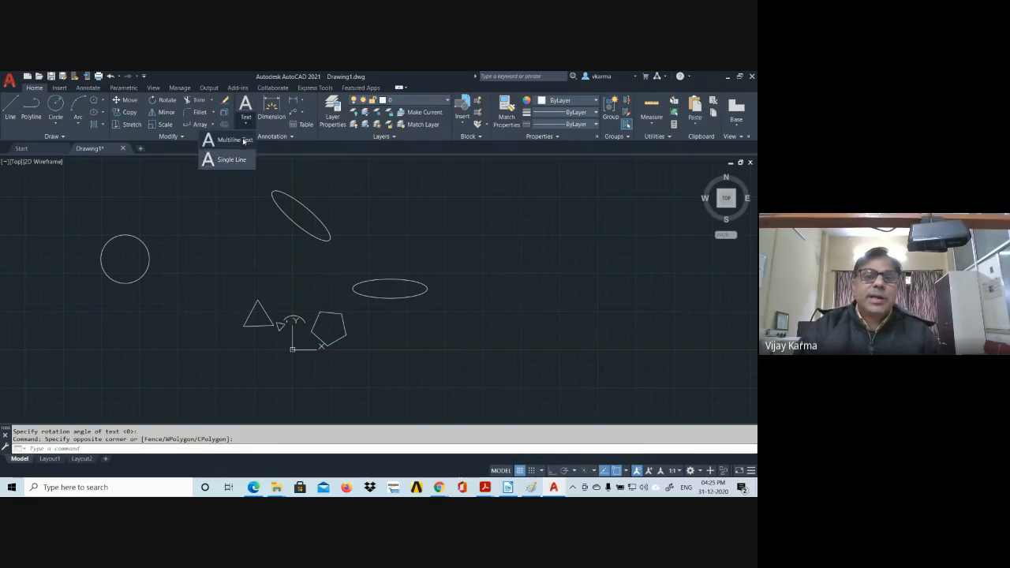
left_click(229, 140)
left_click(167, 186)
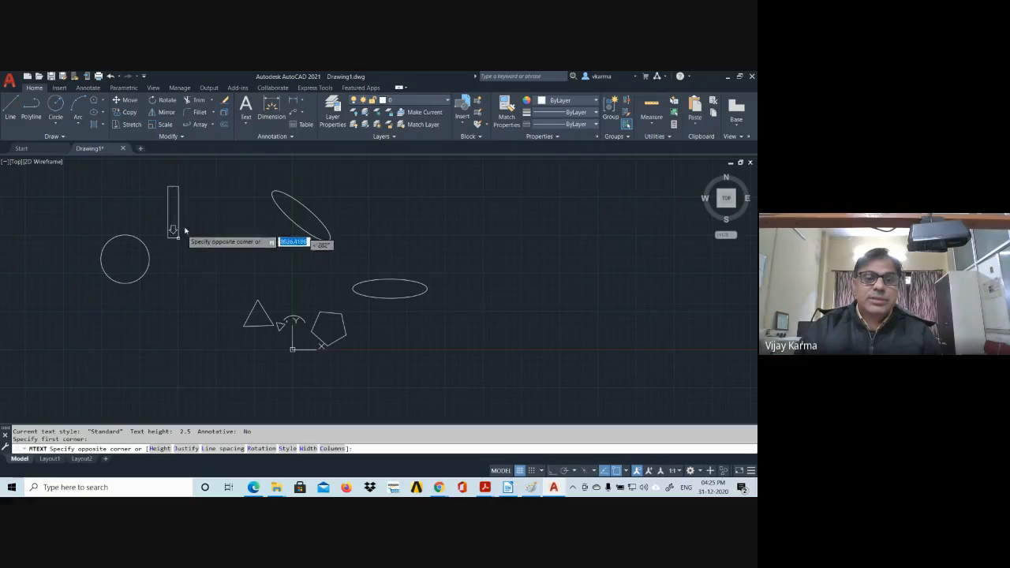
left_click(209, 201)
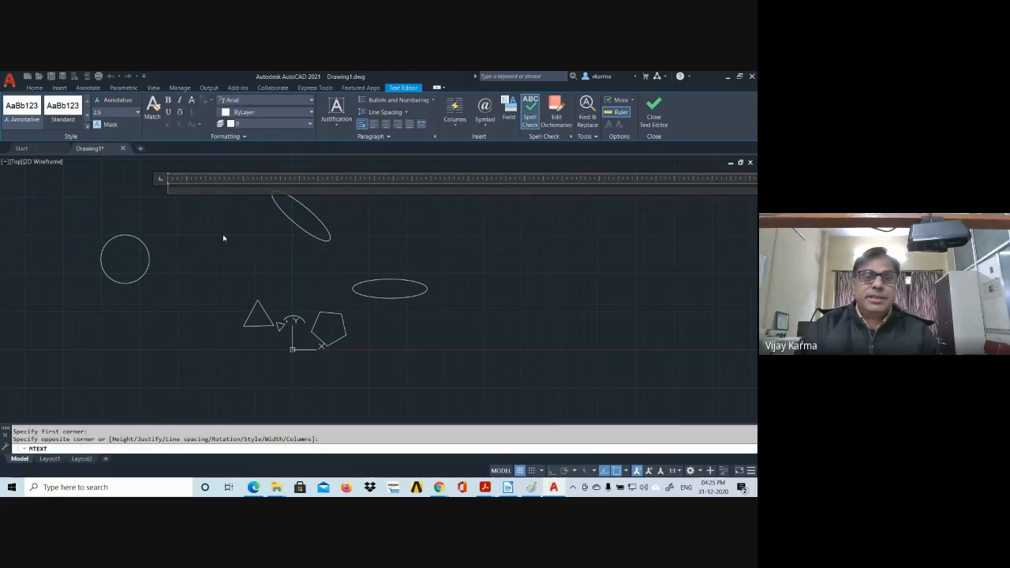
type("A")
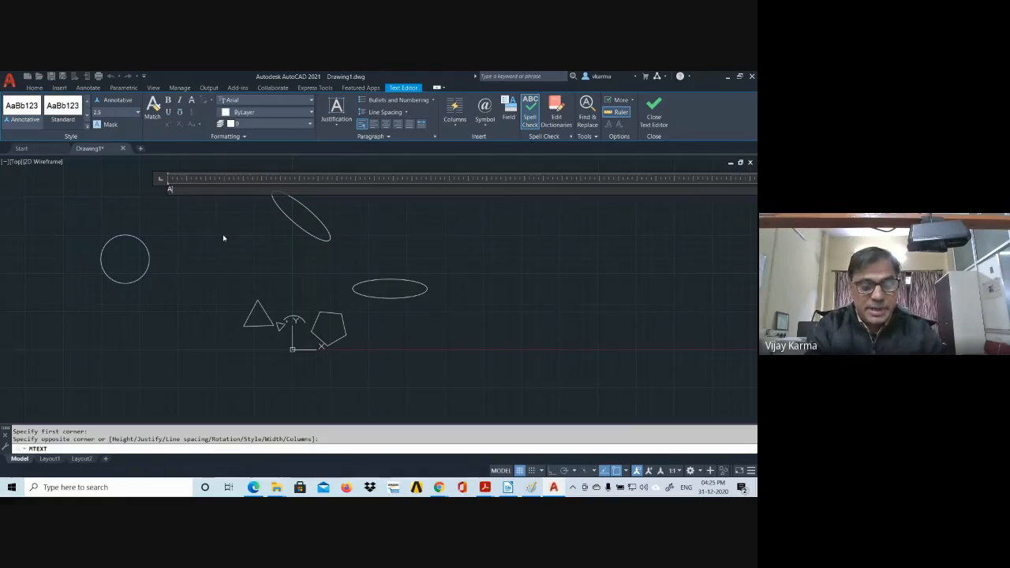
type("DBGGFGDFGDSFGDA")
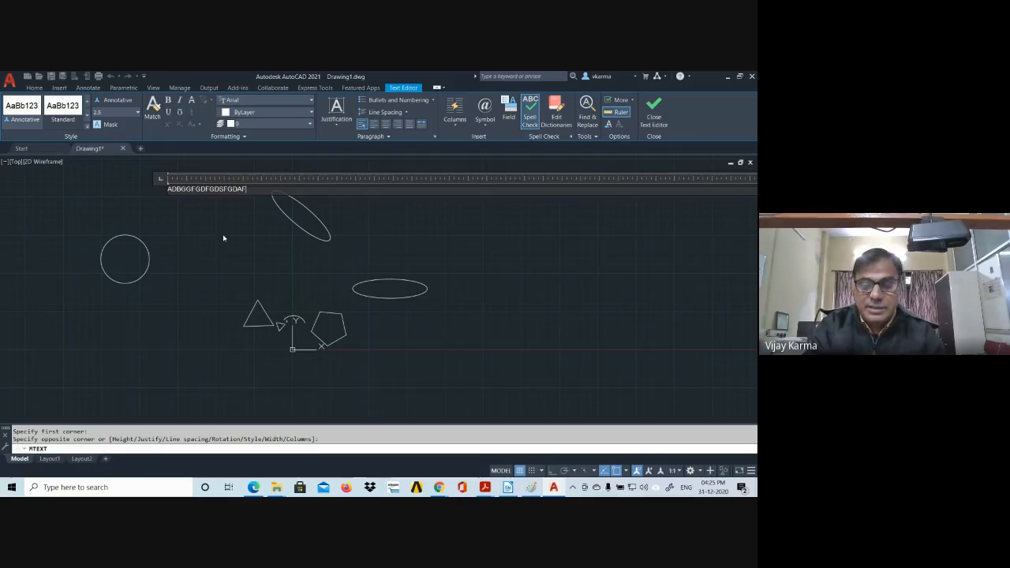
type("F")
Step: Add the lines CKLDNJSDVBDFJKBDFJBDFJGBDF and DKNDFSJBDFKJBDKJFG to the multiline text, leaving no empty line at the end
key("Return")
type("CKLDNJSDVBDFJKB")
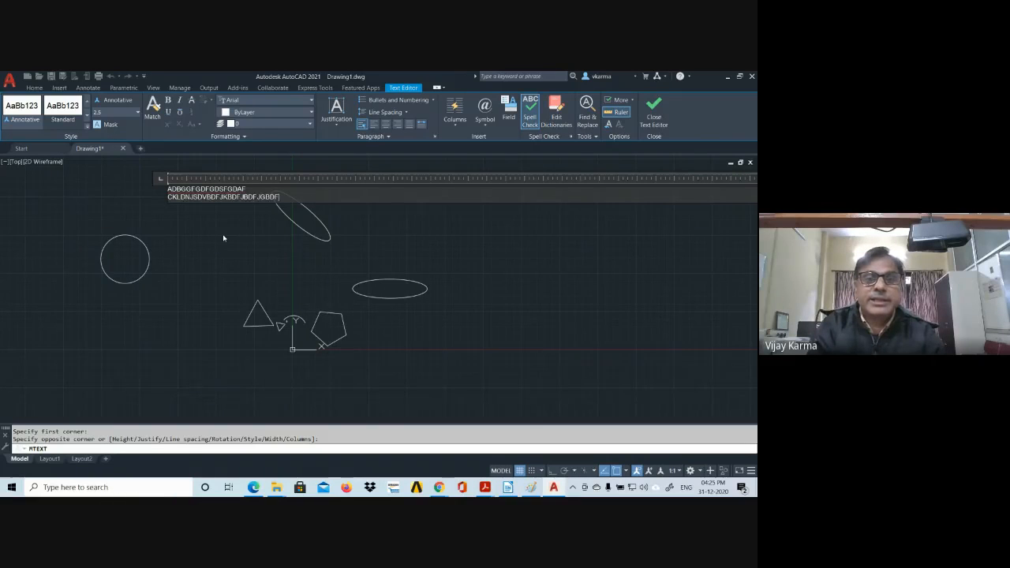
type("DFJBDFJGBDF")
key("Return")
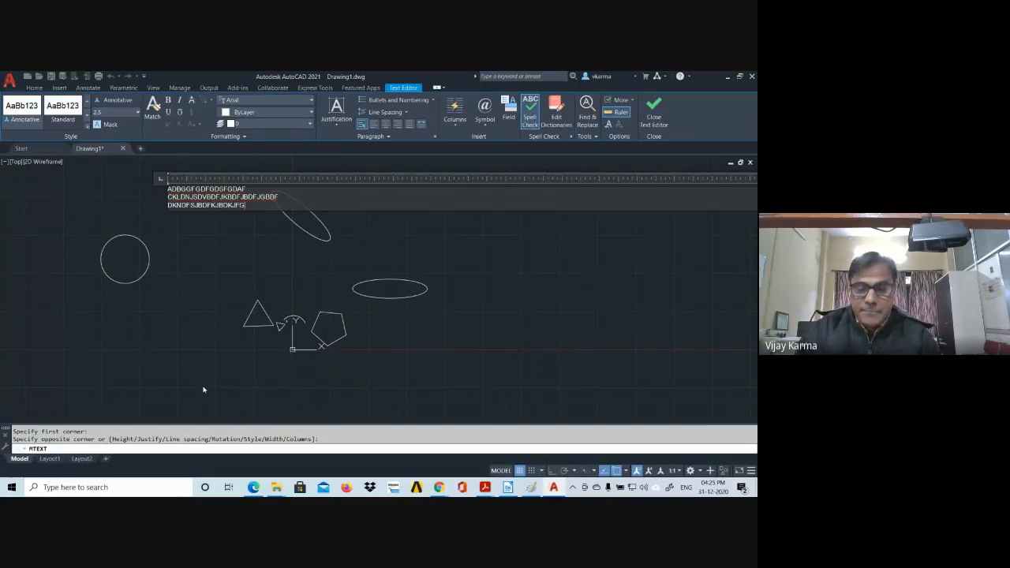
key("Return")
key("BackSpace")
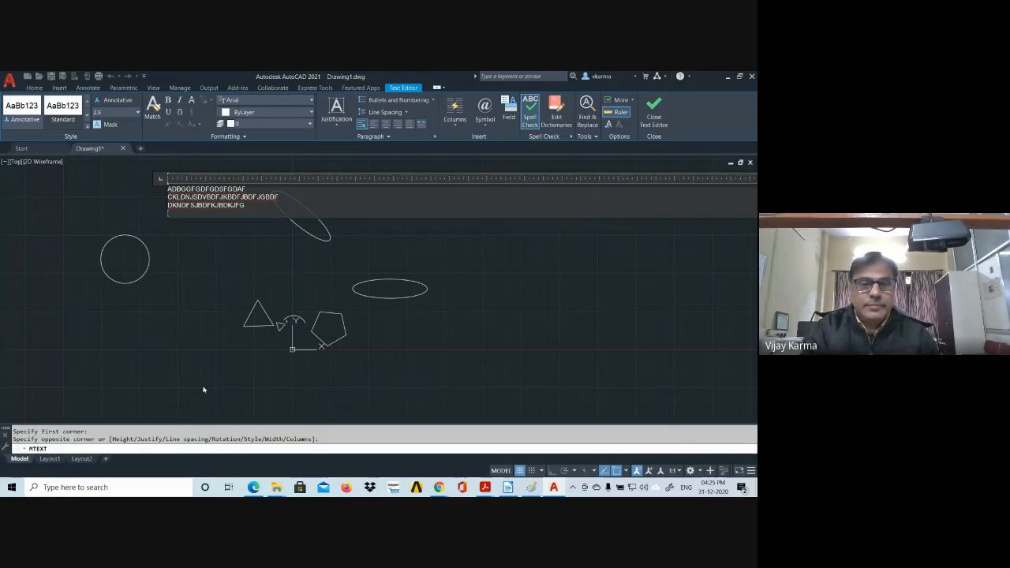
Step: Turn off capital-letter entry, exit the multiline text editor and save the text changes
right_click(229, 277)
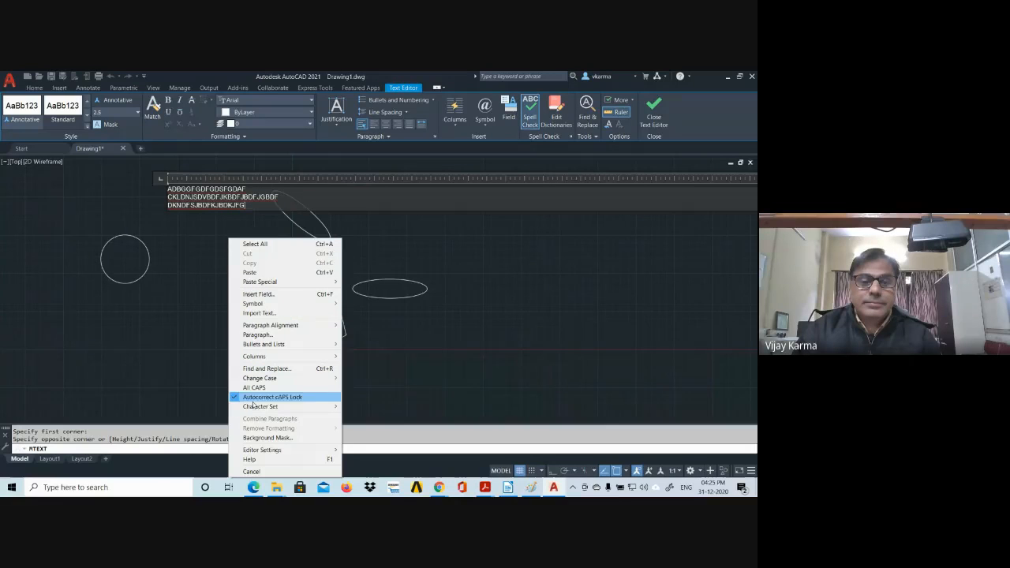
mouse_move(253, 407)
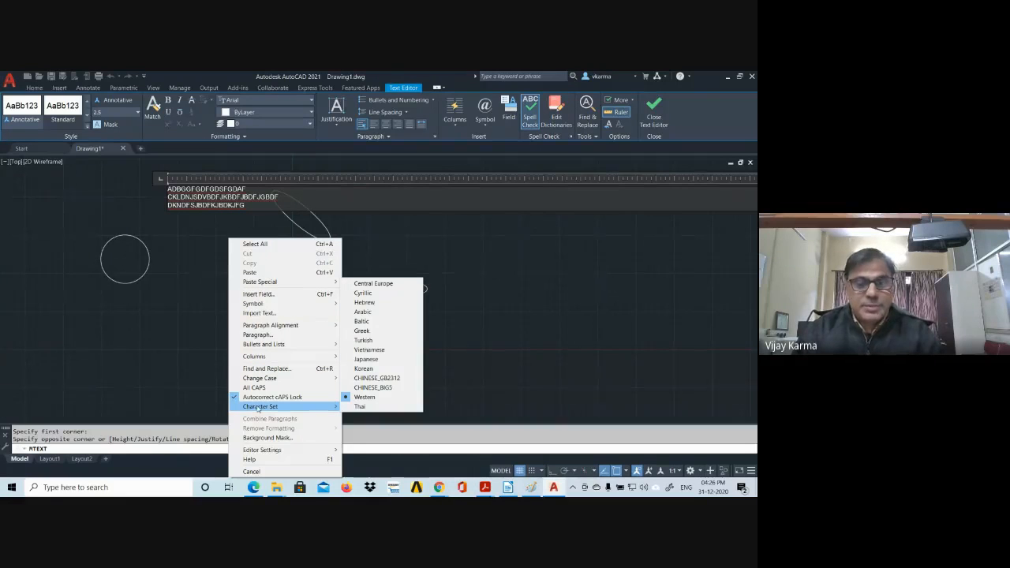
key("Caps_Lock")
left_click(256, 472)
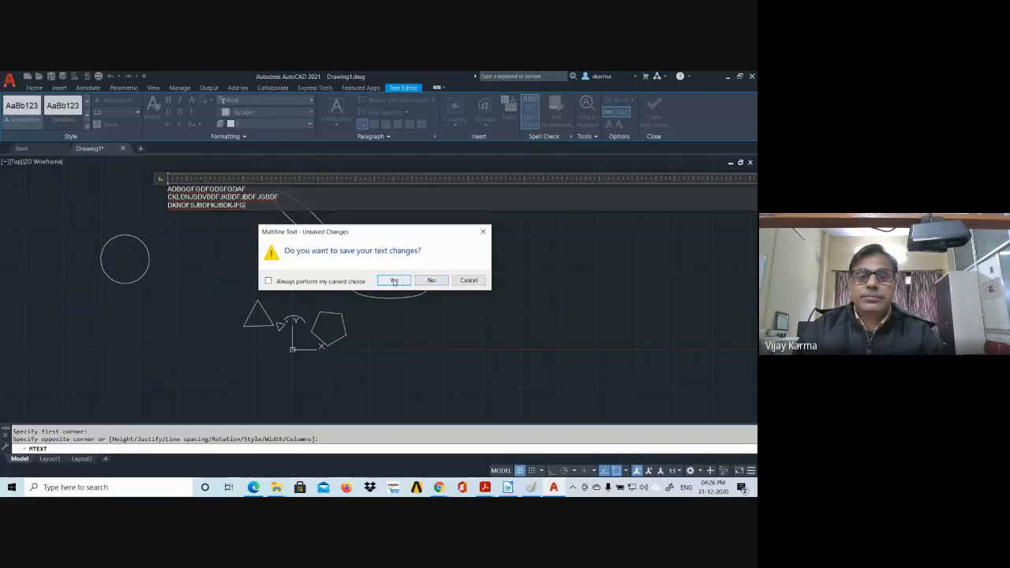
left_click(393, 280)
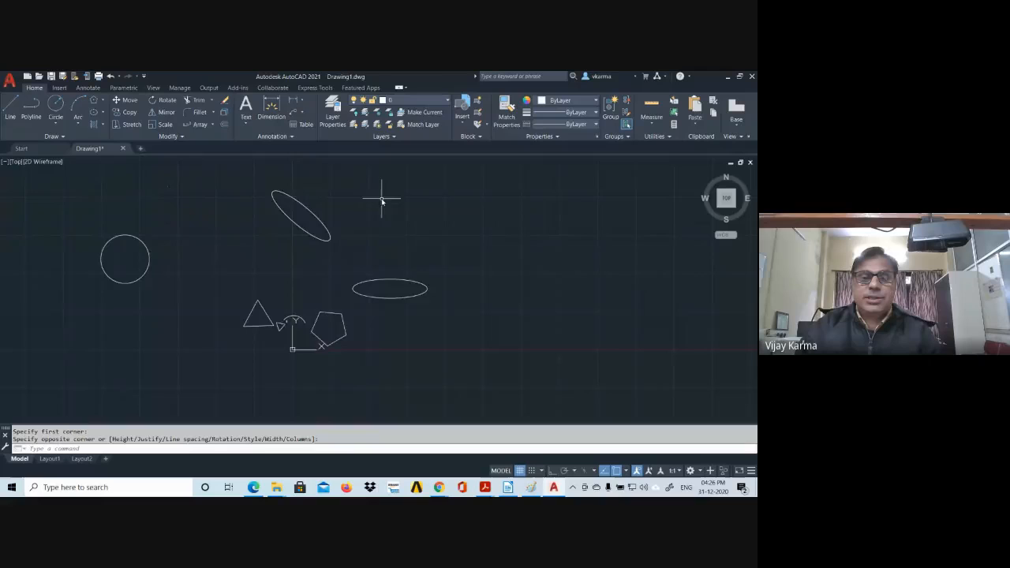
scroll(382, 199, "up", 2)
scroll(381, 221, "down", 4)
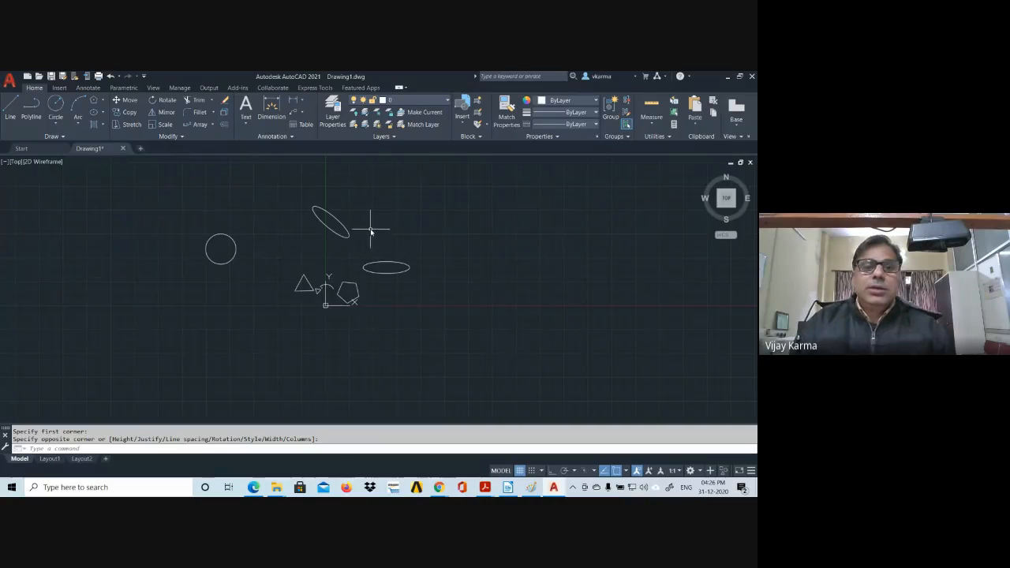
scroll(371, 230, "up", 2)
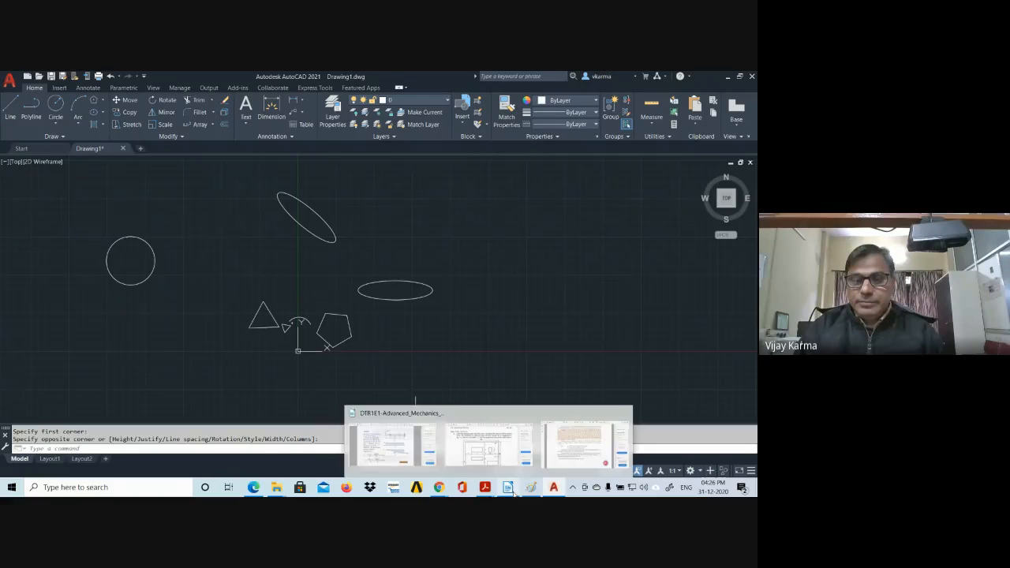
Step: Switch to the Google Meet call in Chrome and bring up the additional meeting options containing the recording control
mouse_move(555, 487)
mouse_move(439, 487)
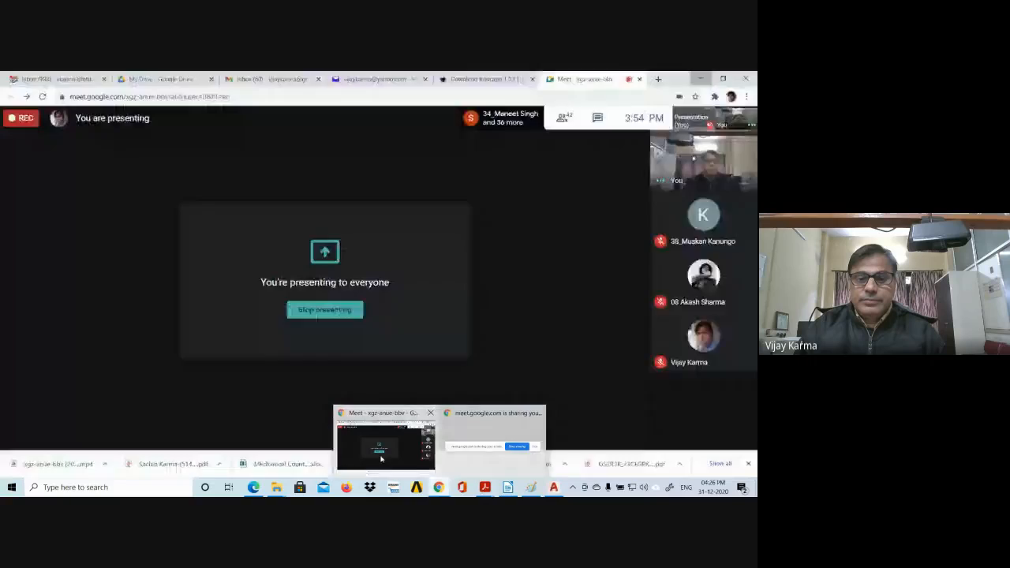
left_click(385, 443)
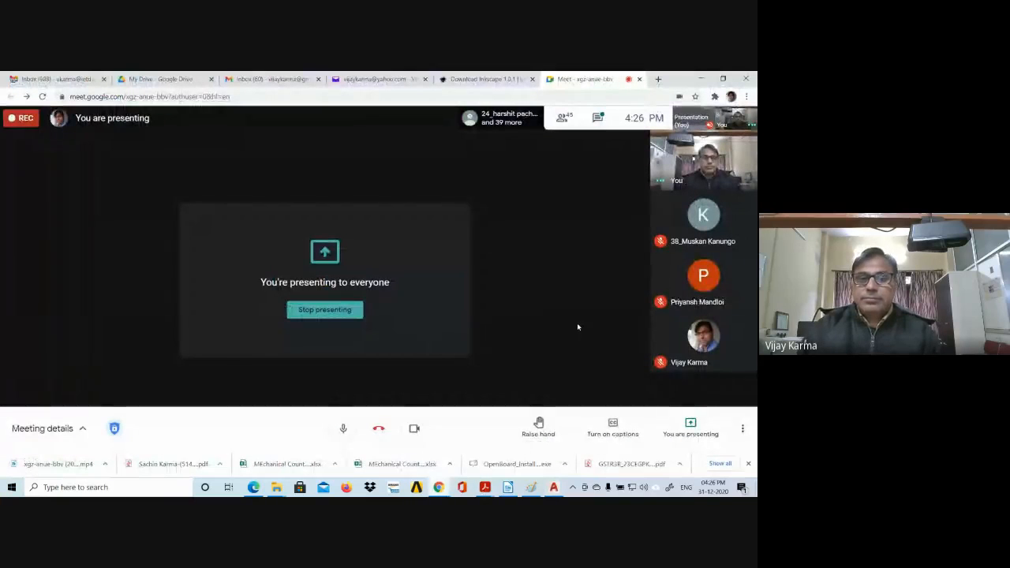
left_click(743, 429)
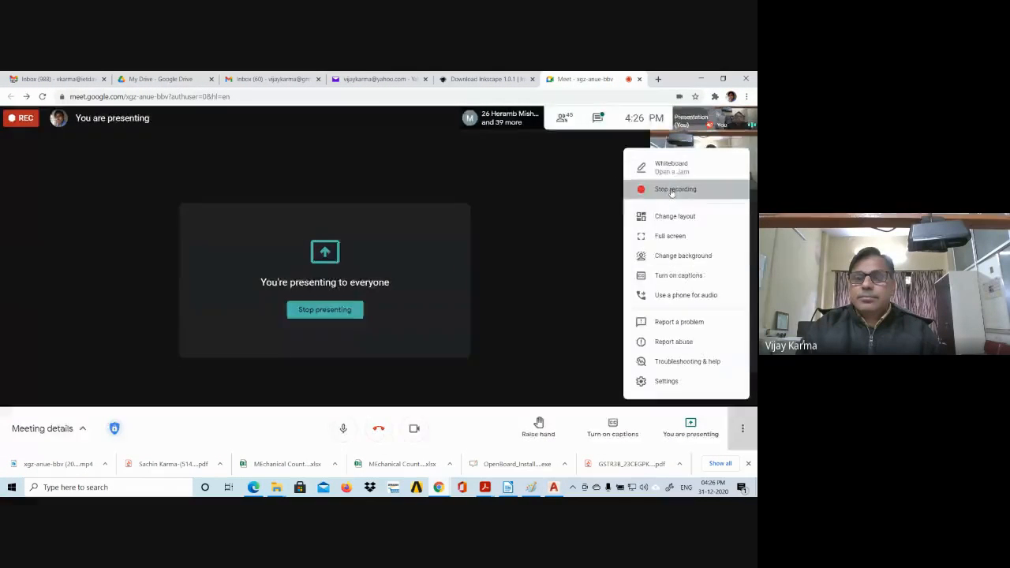